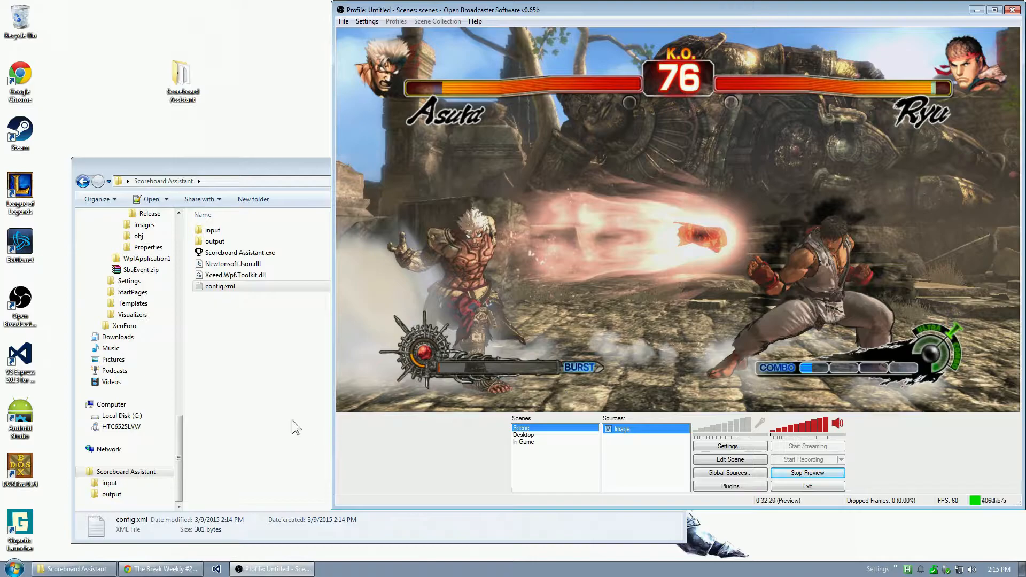
# Launch Scoreboard Assistant.exe and save a scoreboard with Player One, Player Two, match "Match Name" and game "Game Name".
pyautogui.click(264, 415)
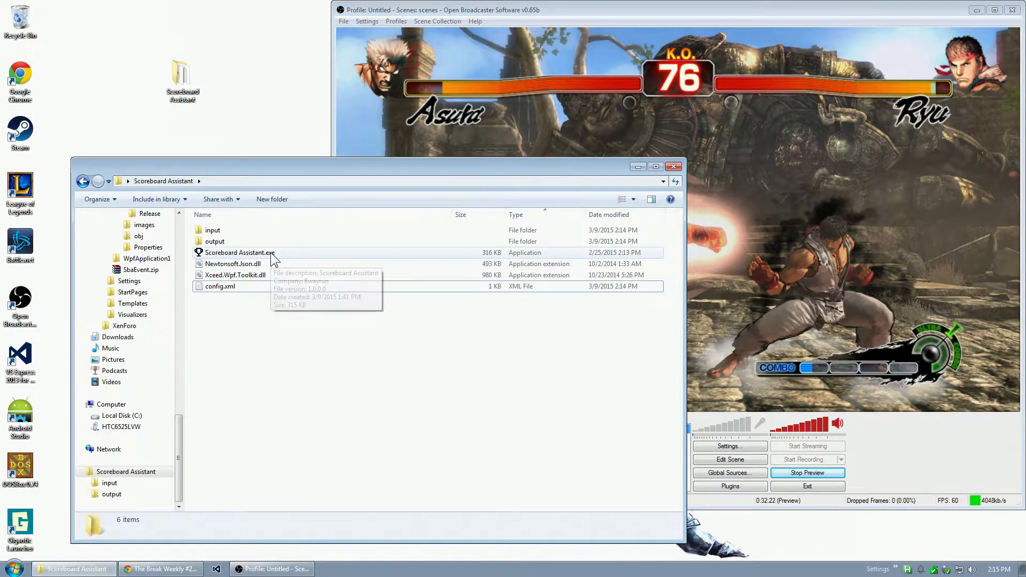
pyautogui.doubleClick(271, 255)
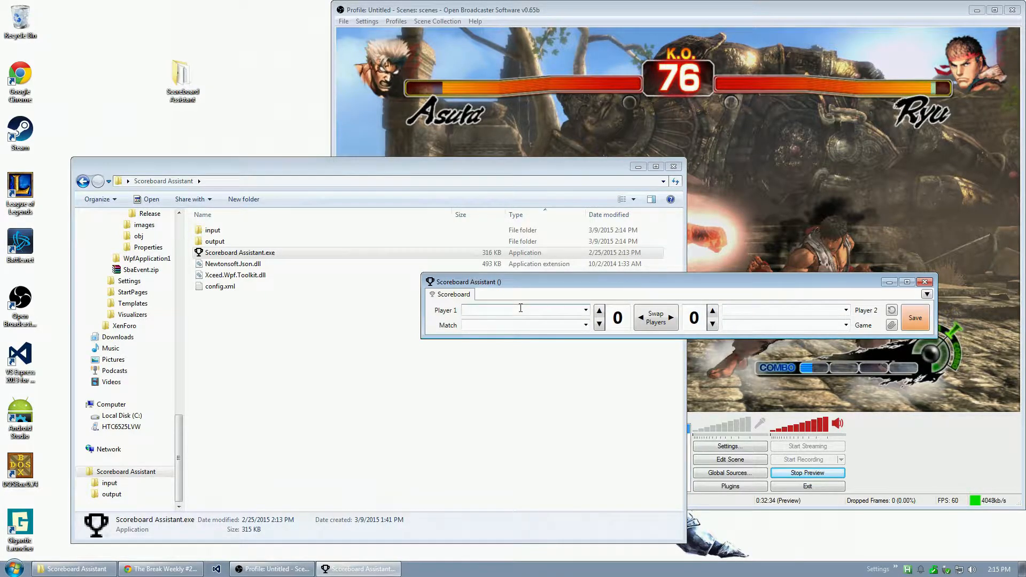
pyautogui.write('layer One')
pyautogui.press('Tab')
pyautogui.write('Player Two')
pyautogui.press('Tab')
pyautogui.write('Match Name')
pyautogui.press('Tab')
pyautogui.write('Game')
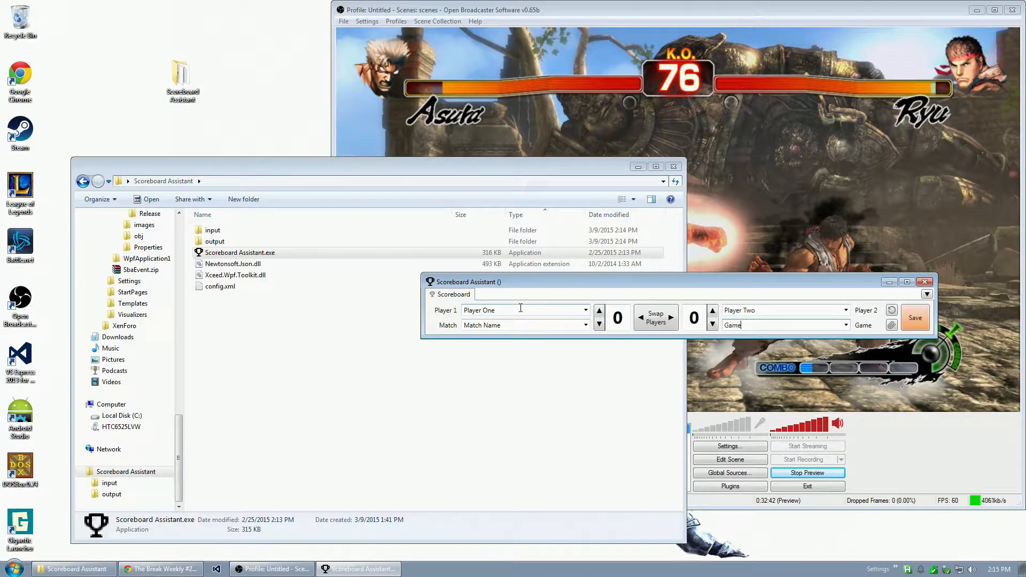
pyautogui.write(' Name')
pyautogui.click(922, 321)
# Open versus.xml from the output folder in Notepad++ and delete music.xml from that folder.
pyautogui.doubleClick(277, 242)
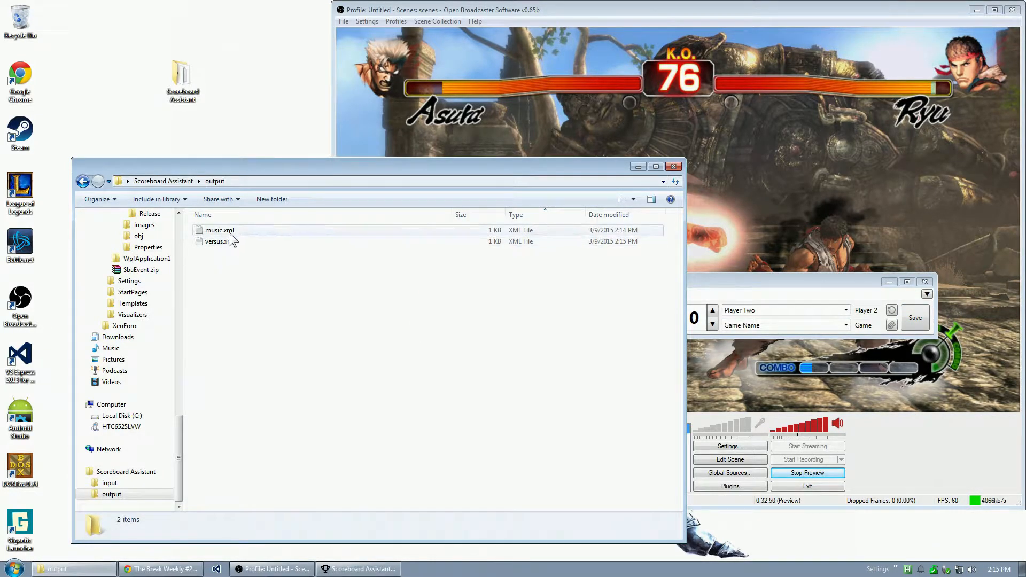
pyautogui.click(223, 246)
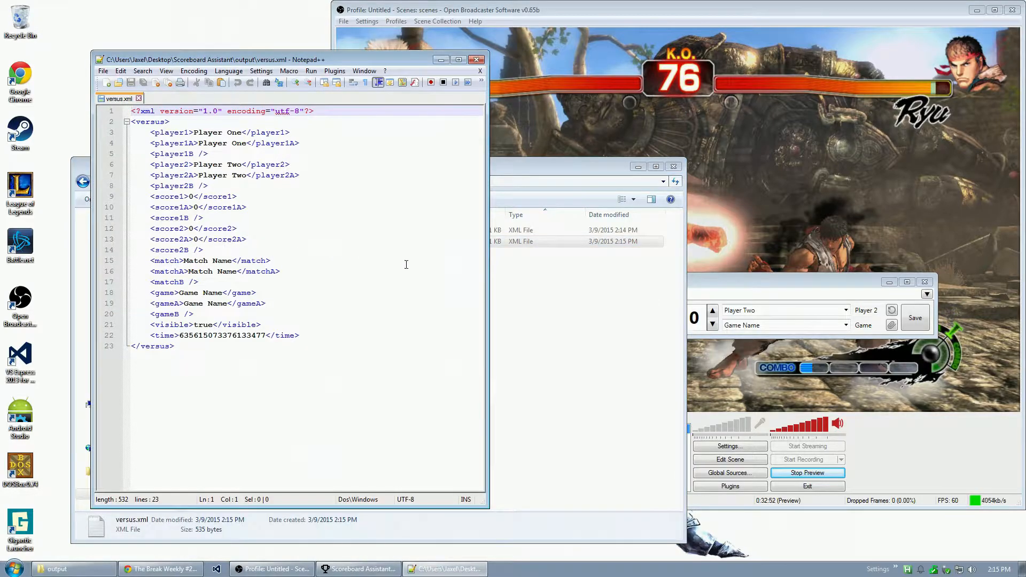
pyautogui.click(585, 233)
pyautogui.press('Delete')
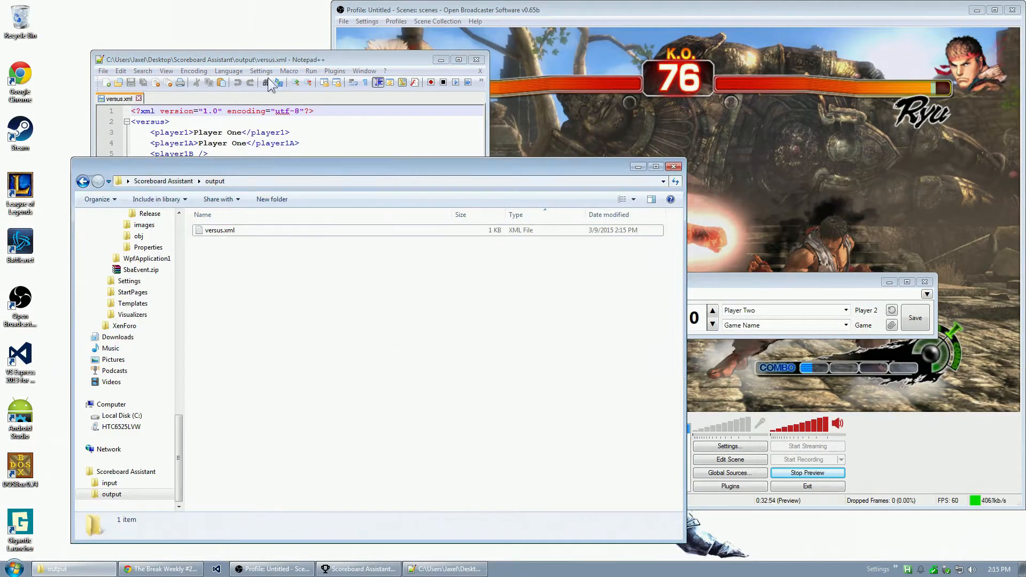
# Review the saved scoreboard fields in versus.xml and return to the Scoreboard Assistant folder.
pyautogui.click(274, 63)
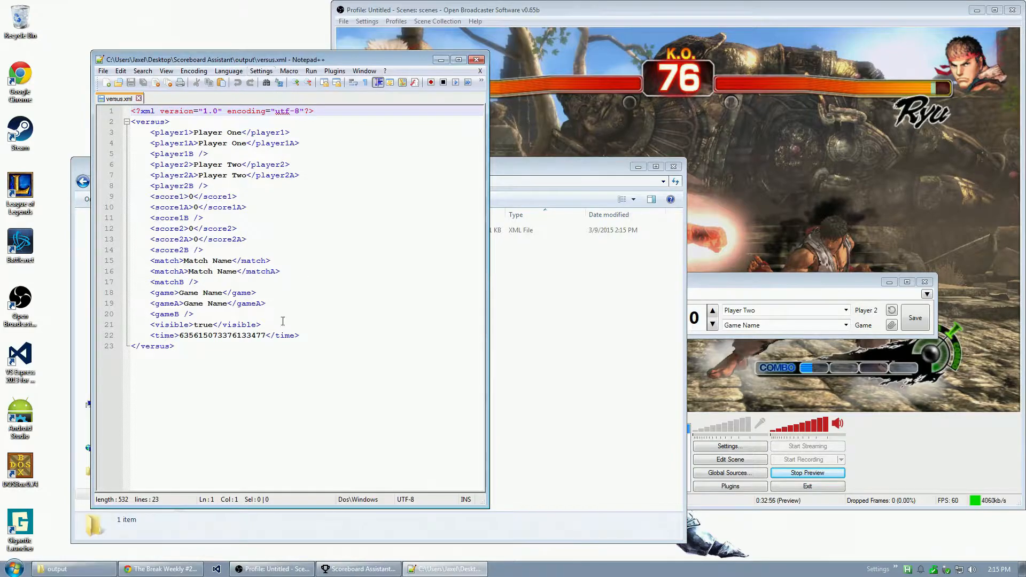
pyautogui.click(556, 354)
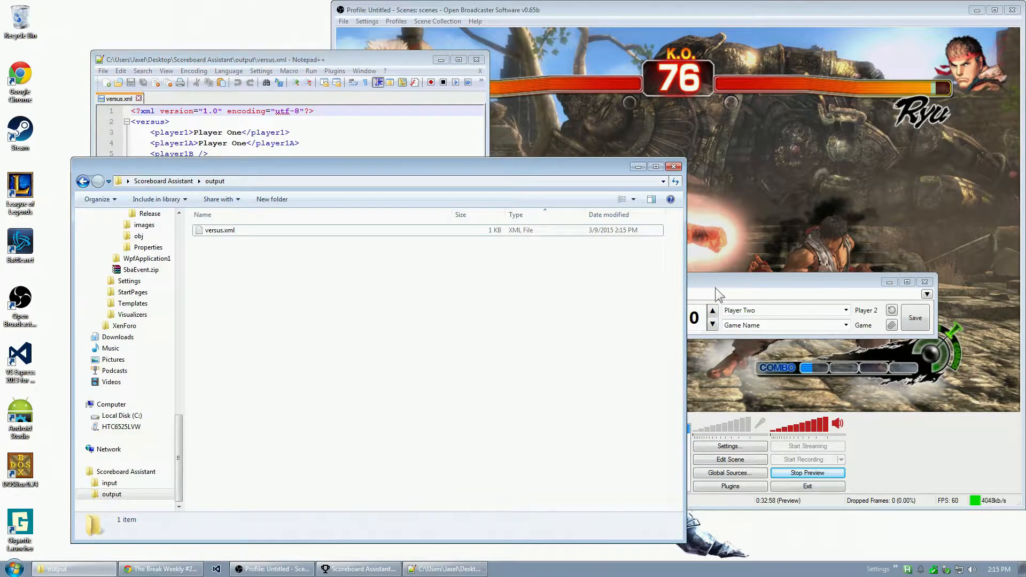
pyautogui.click(82, 181)
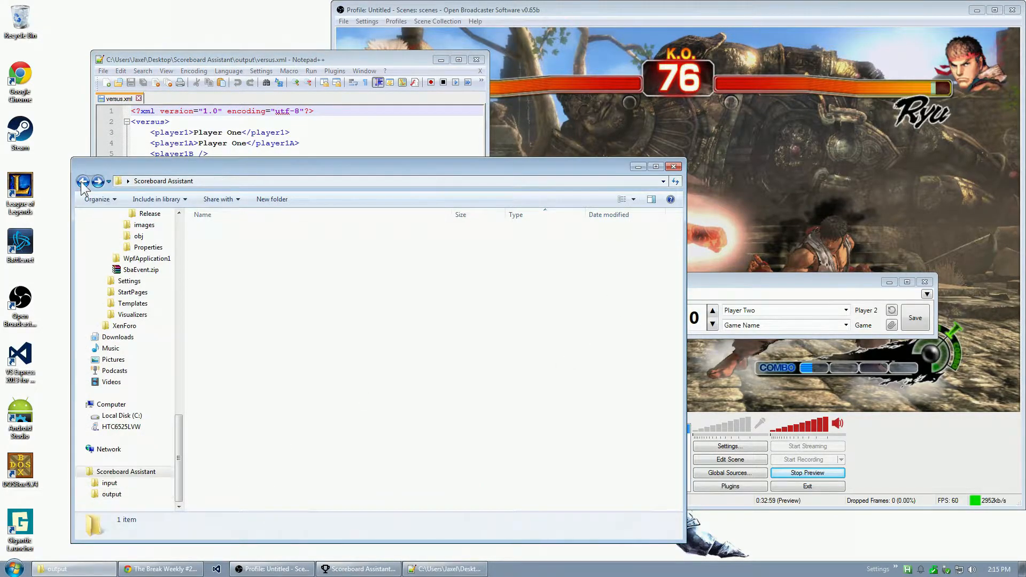
# Switch to Scoreboard Assistant and add a Text Fields tab titled "Text".
pyautogui.click(752, 286)
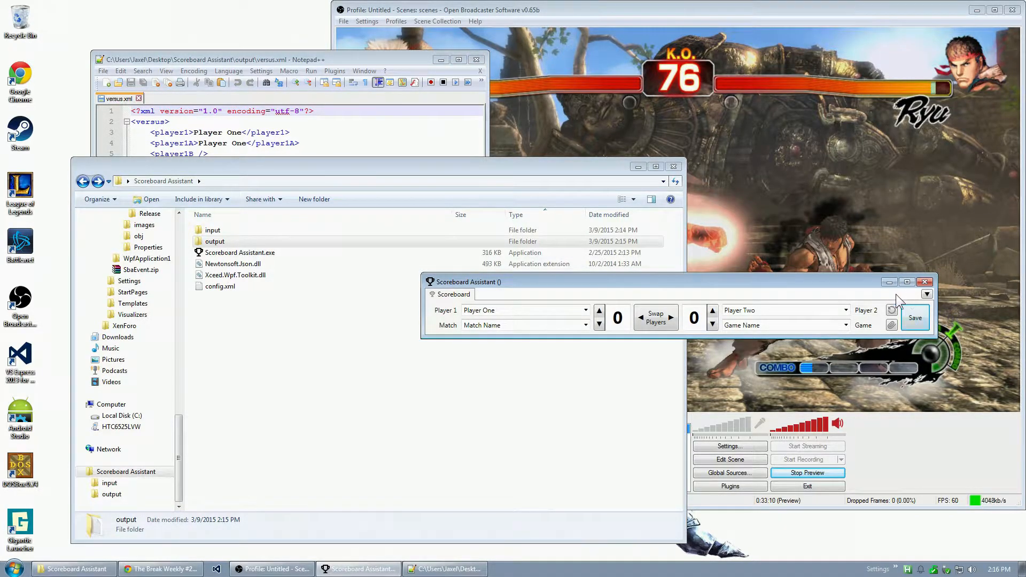
pyautogui.click(931, 296)
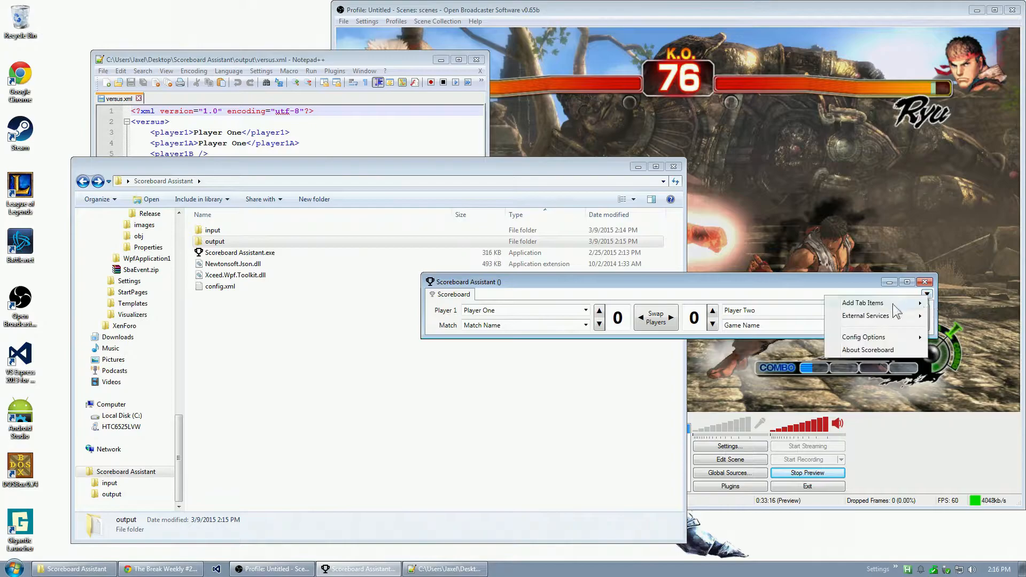
pyautogui.moveTo(886, 306)
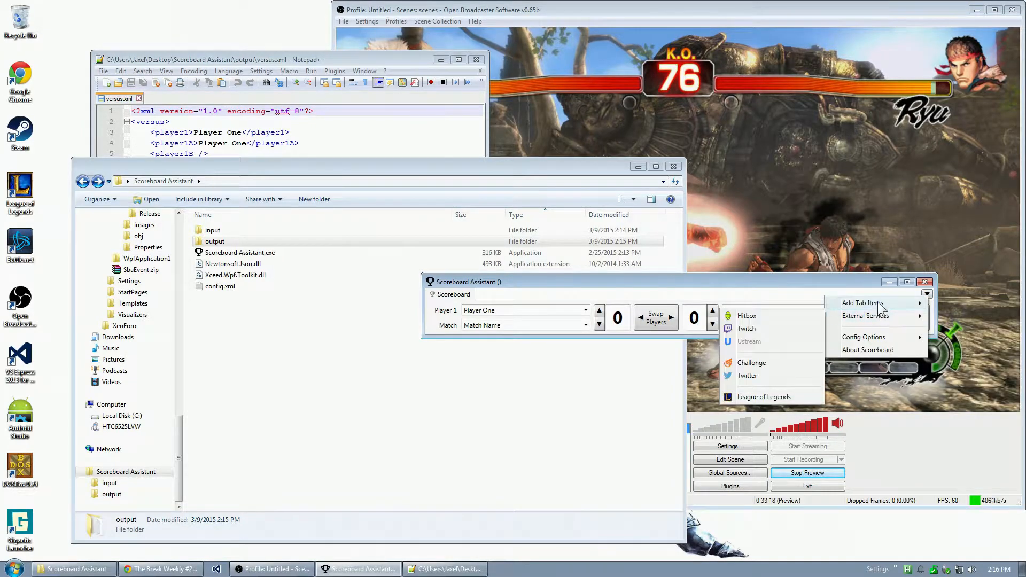
pyautogui.moveTo(872, 337)
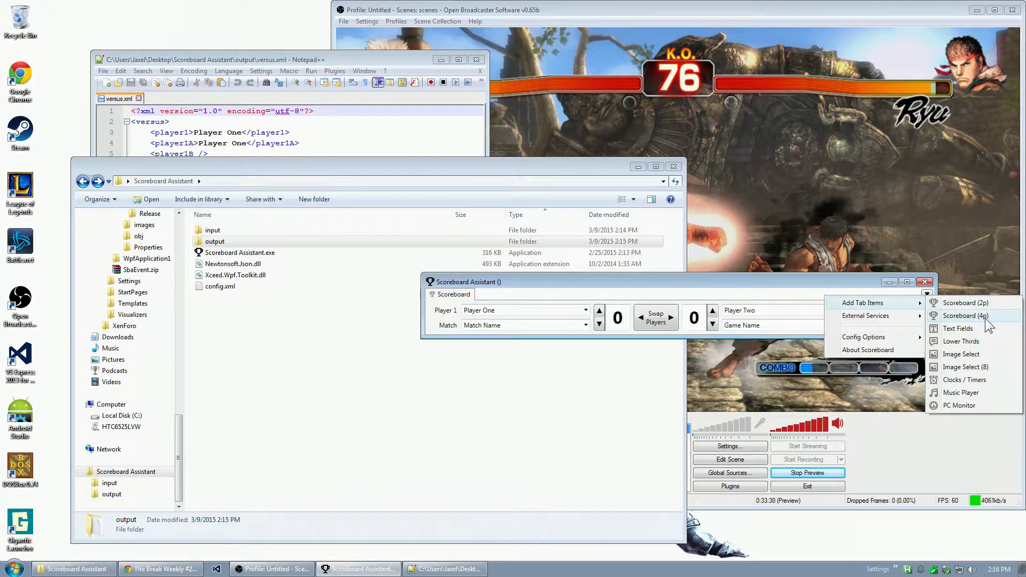
pyautogui.click(961, 329)
pyautogui.write('Text')
pyautogui.press('Return')
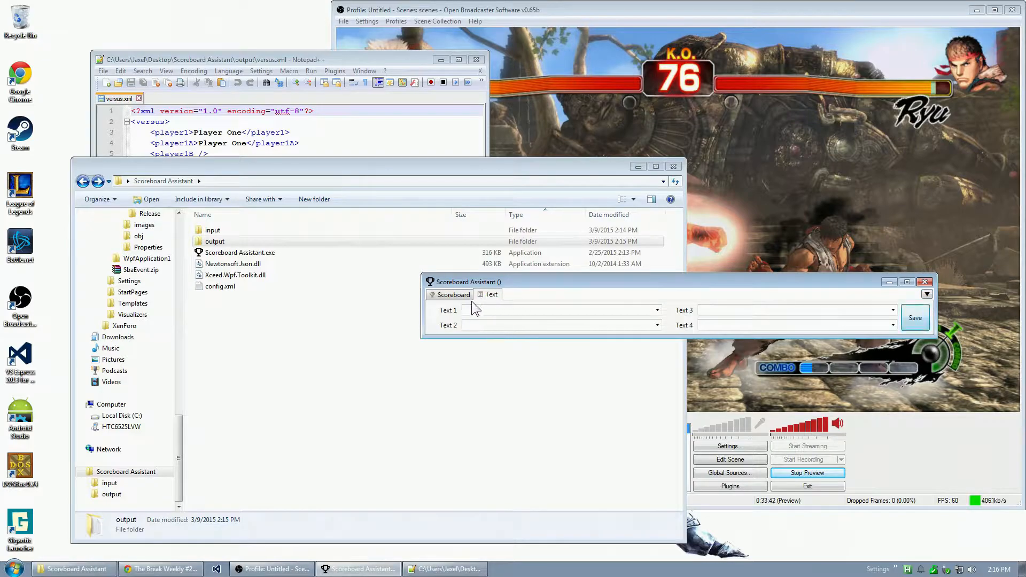
# Add a Lower Thirds tab titled "Lower".
pyautogui.click(927, 294)
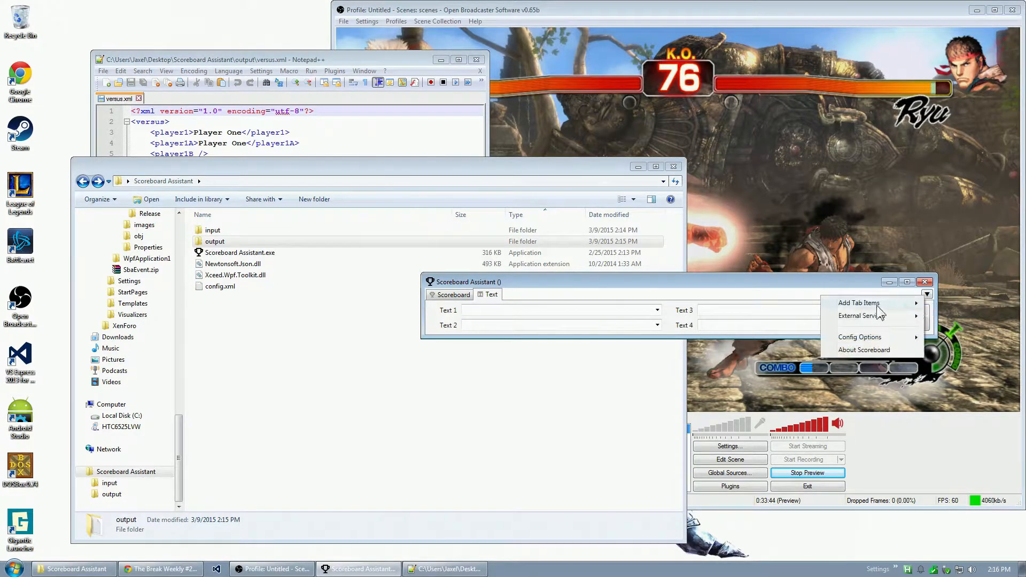
pyautogui.click(978, 341)
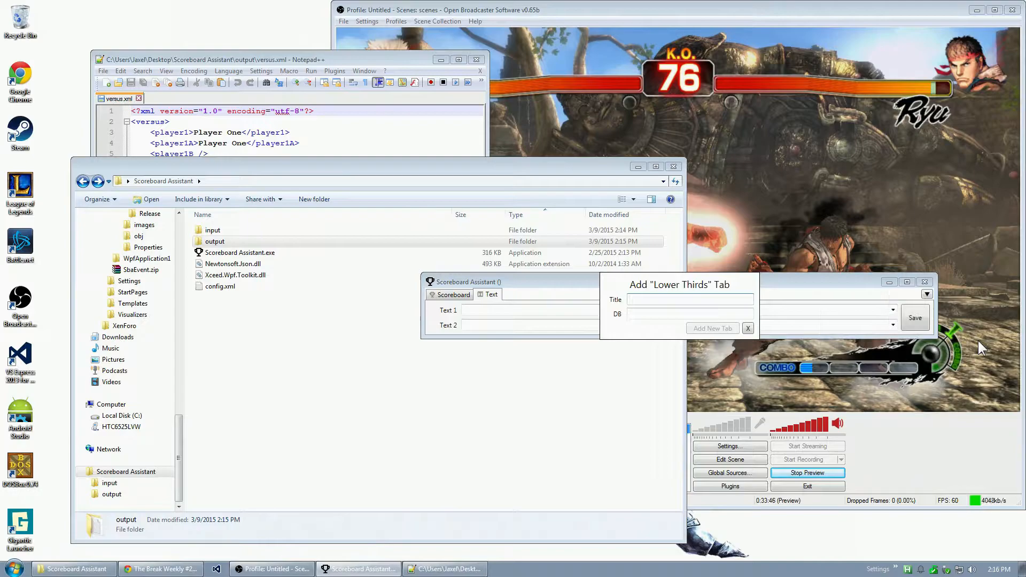
pyautogui.write('Lower')
pyautogui.press('Return')
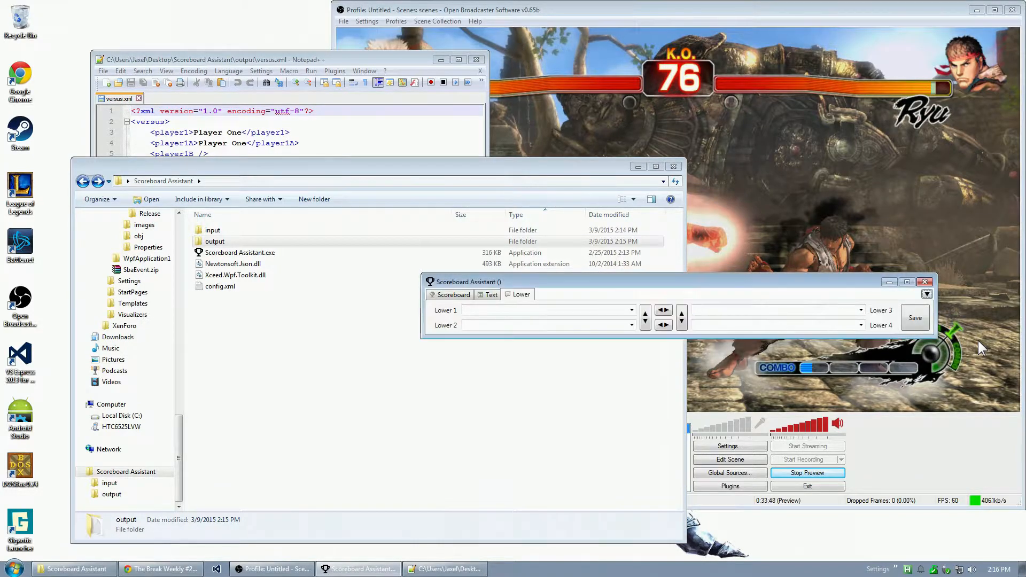
# Compare the field layouts of the Text and Lower tabs.
pyautogui.click(494, 294)
pyautogui.click(517, 294)
pyautogui.click(491, 295)
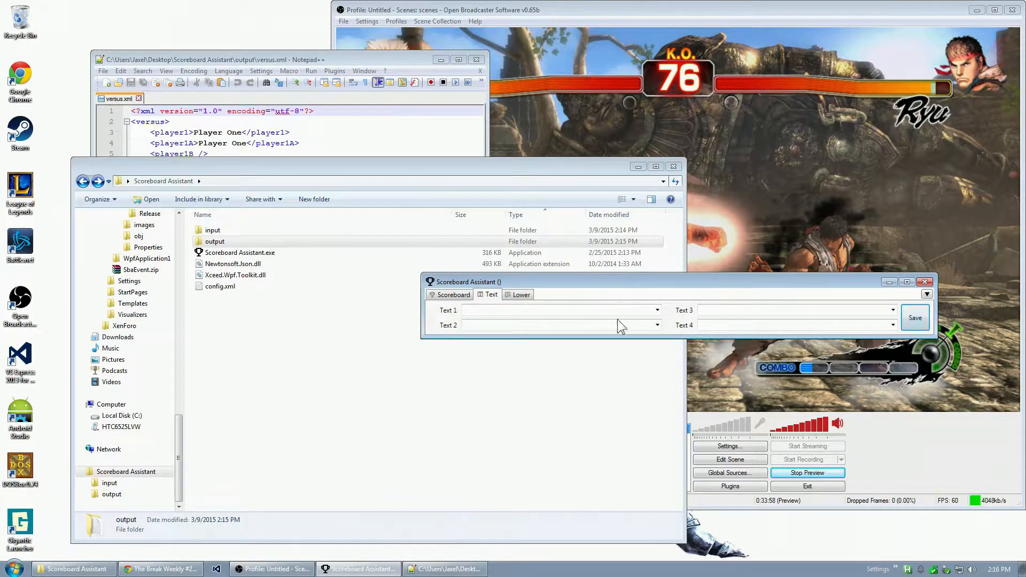
pyautogui.click(520, 295)
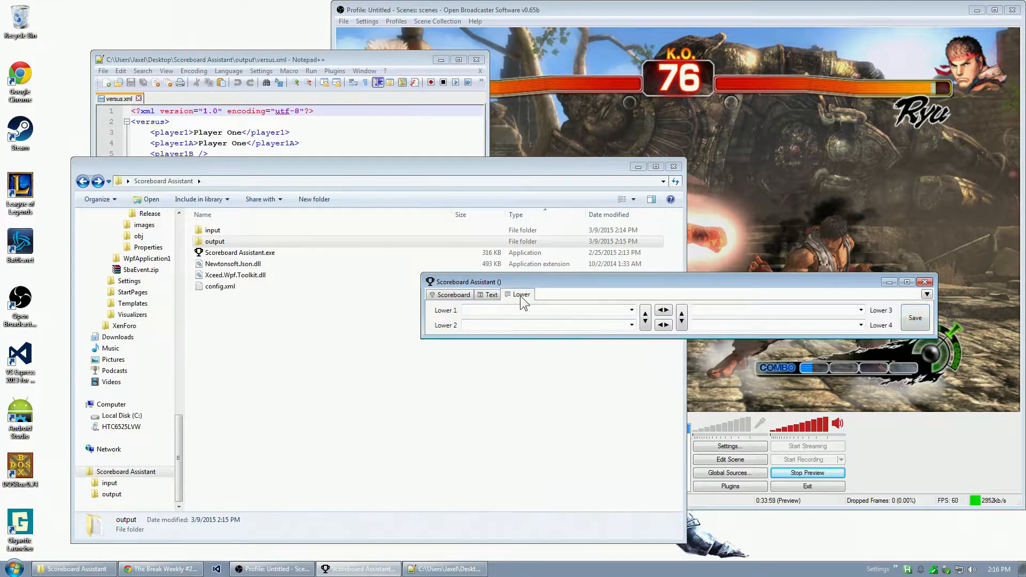
# Fill the Lower fields with xcfbg, xcvbg, oiuj and poiu, and try swapping entries between the fields.
pyautogui.click(545, 311)
pyautogui.write('xcfbg')
pyautogui.click(550, 324)
pyautogui.write('xcvbg')
pyautogui.click(726, 324)
pyautogui.write('poiu')
pyautogui.click(775, 310)
pyautogui.write('oiuj')
pyautogui.click(680, 318)
pyautogui.click(663, 325)
pyautogui.click(662, 310)
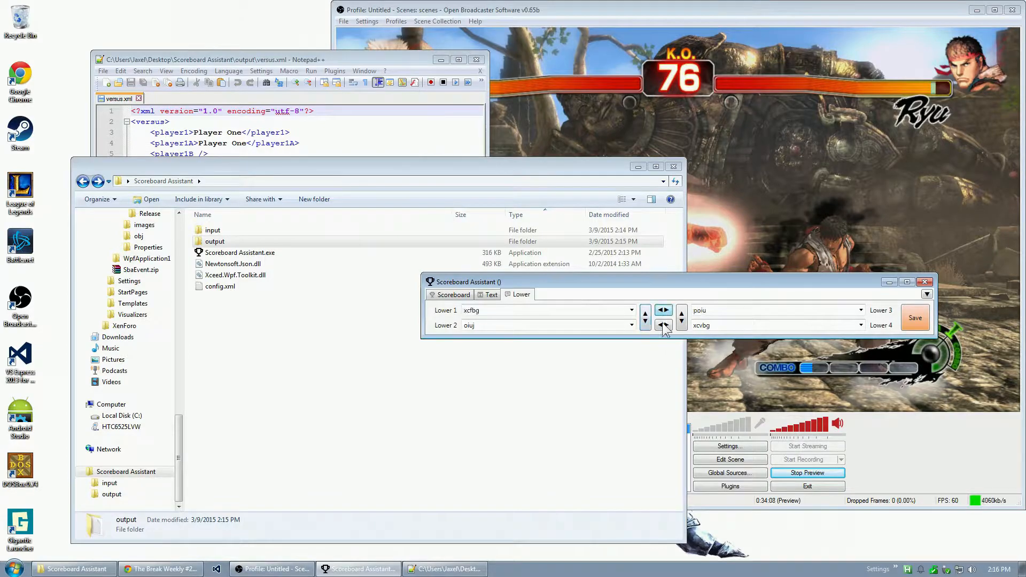
# Rearrange the tabs into the order Scoreboard, Lower, Text and show the Lower tab.
pyautogui.click(488, 296)
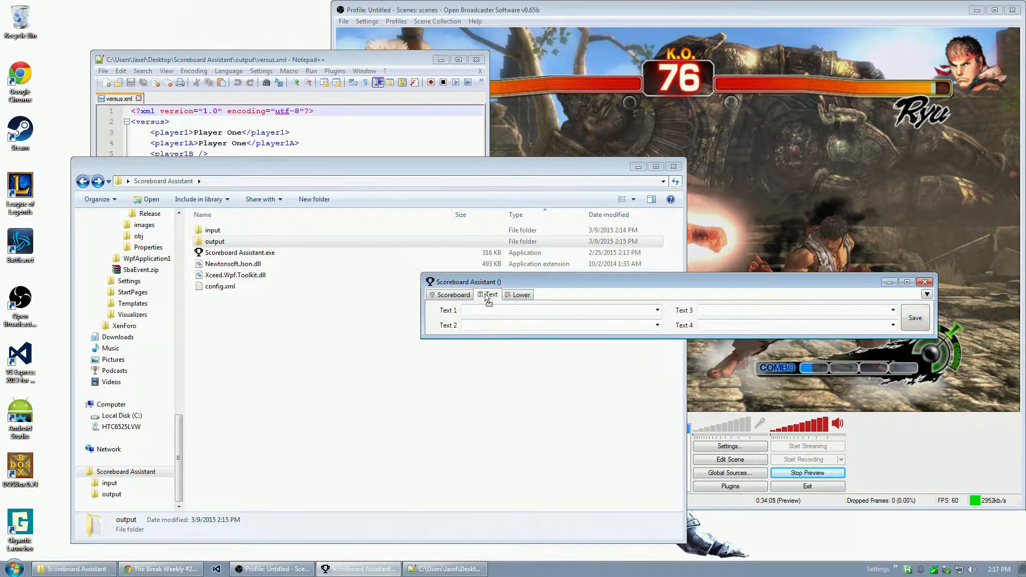
pyautogui.click(518, 294)
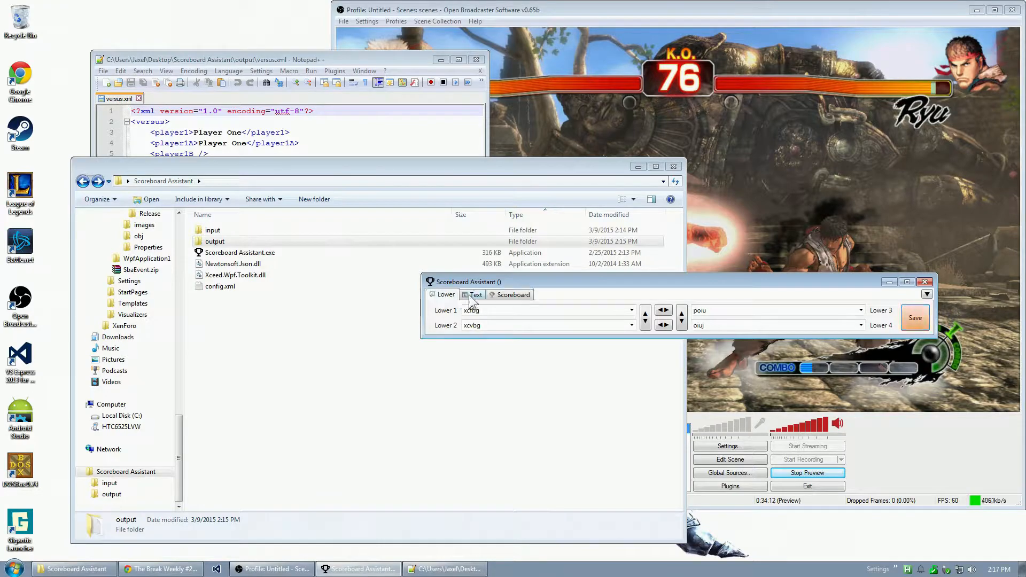
pyautogui.moveTo(494, 299); pyautogui.dragTo(525, 297)
pyautogui.click(492, 296)
# Remove the Lower tab and the Text tab, keeping only the Scoreboard tab.
pyautogui.rightClick(916, 312)
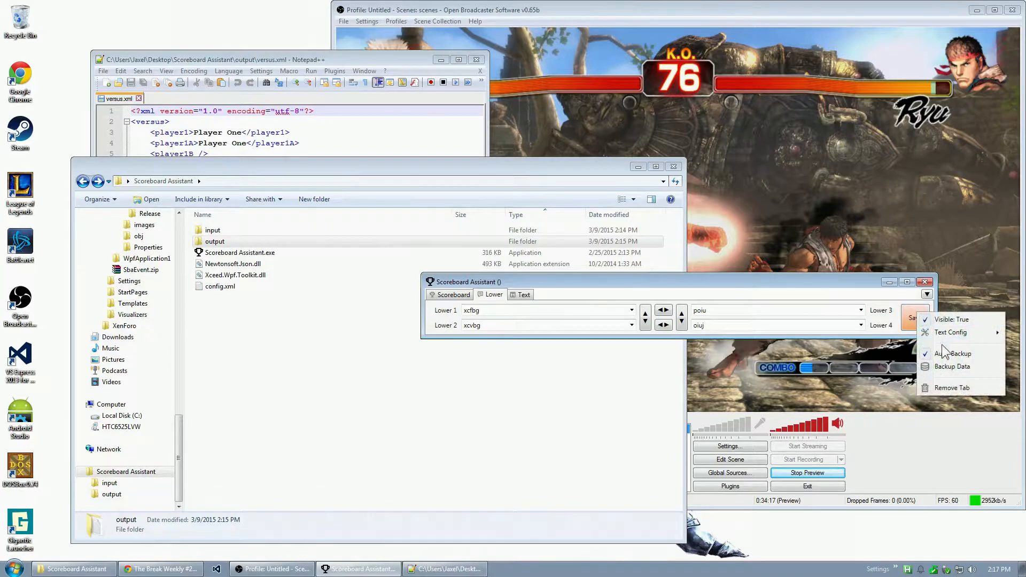
pyautogui.click(950, 387)
pyautogui.click(522, 322)
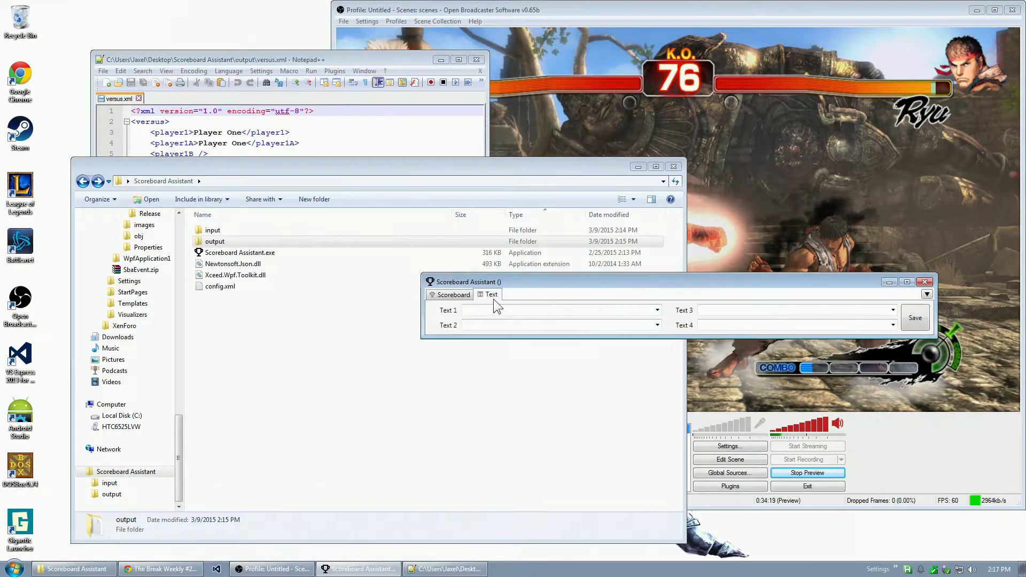
pyautogui.rightClick(914, 317)
pyautogui.click(944, 390)
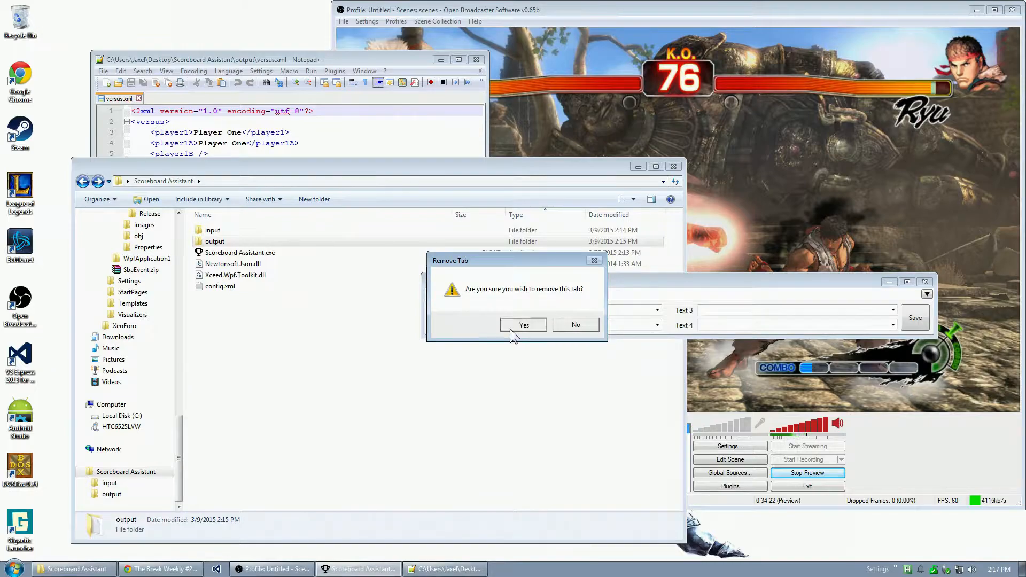
pyautogui.click(523, 325)
# Add an Image Select tab titled "SSB4" with database name ssb4, checking the output and input folders before creating it.
pyautogui.click(927, 294)
pyautogui.moveTo(871, 302)
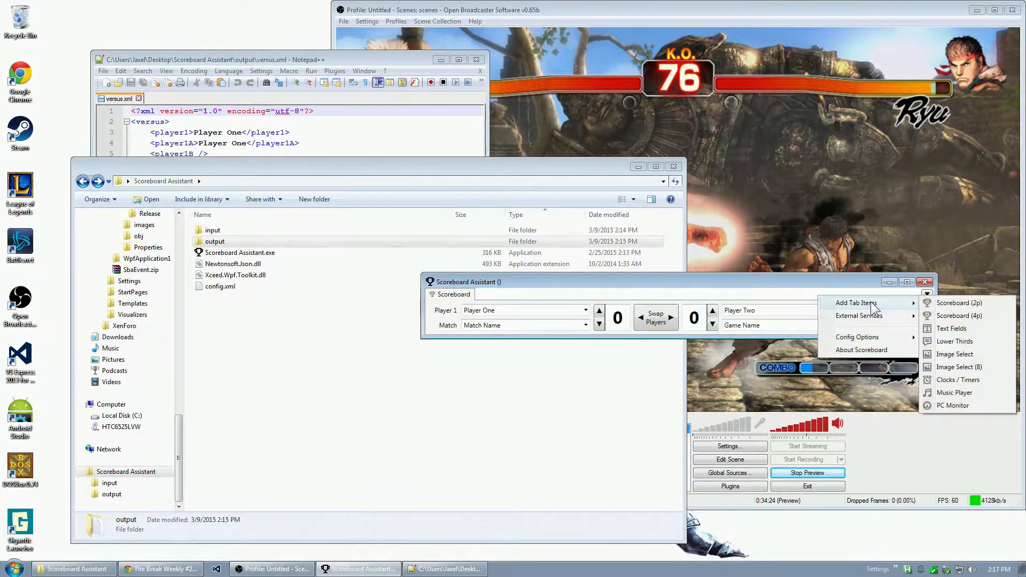
pyautogui.click(973, 352)
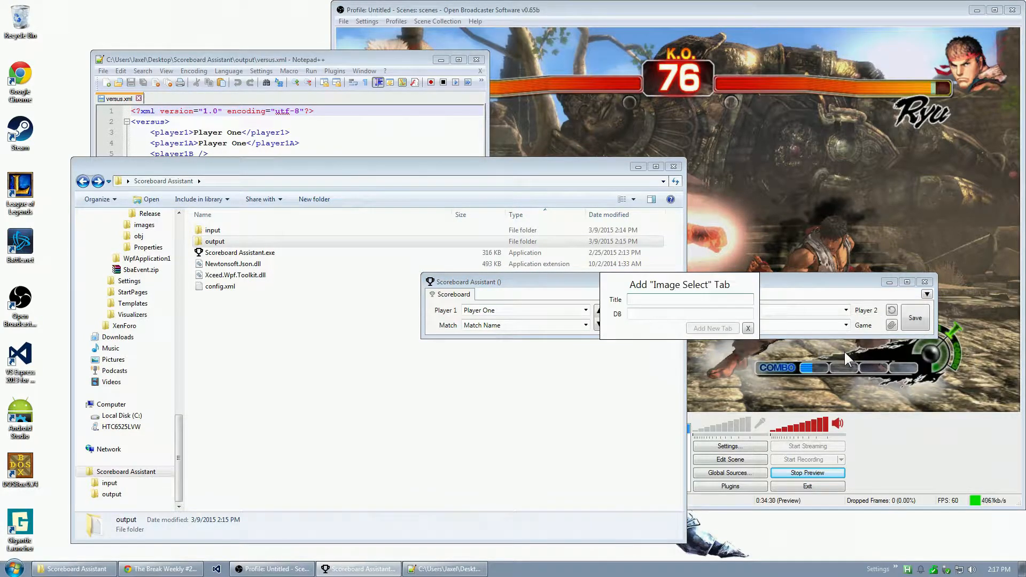
pyautogui.write('SSB4')
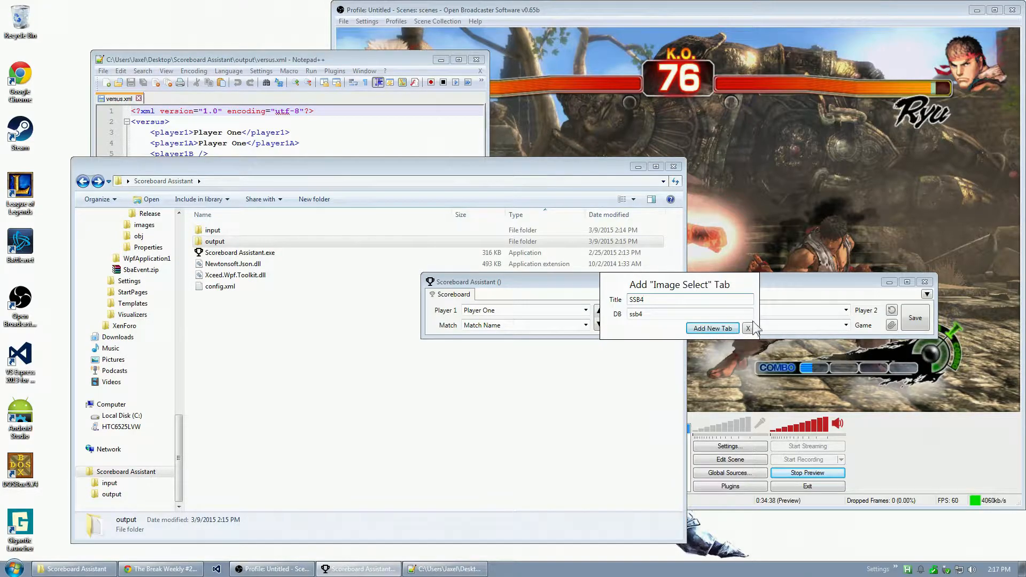
pyautogui.click(639, 316)
pyautogui.doubleClick(631, 319)
pyautogui.doubleClick(239, 241)
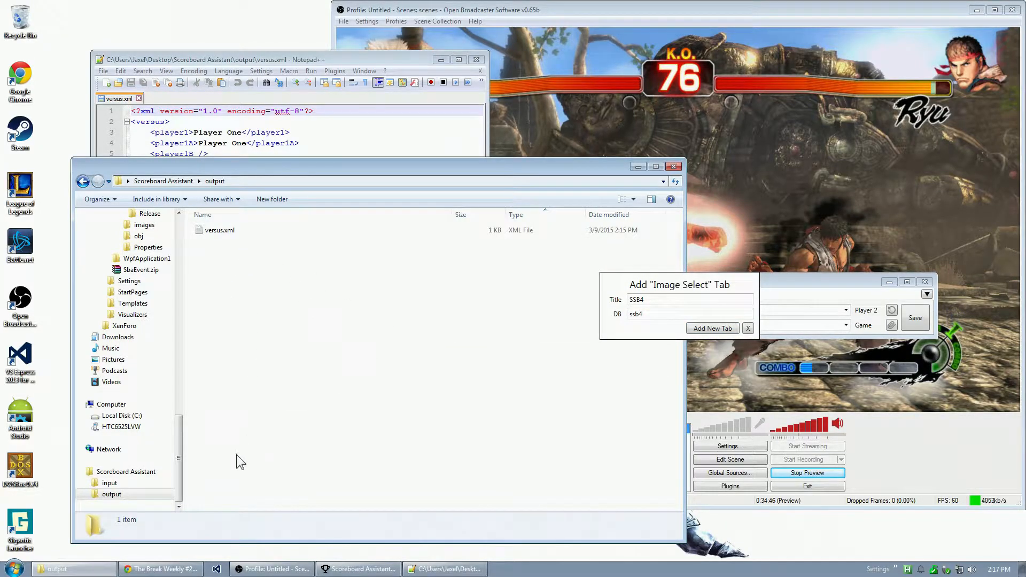
pyautogui.click(110, 483)
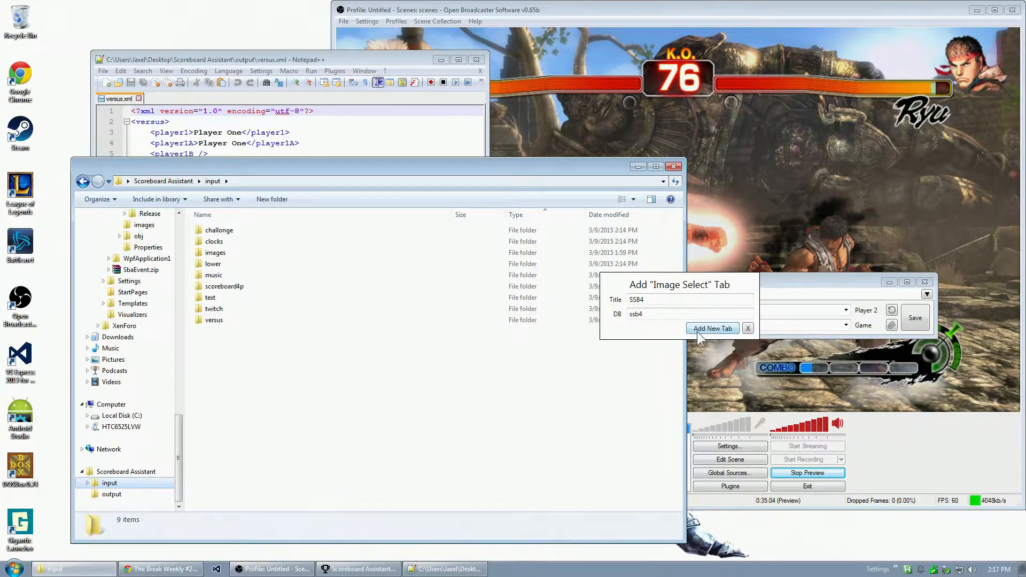
pyautogui.click(713, 328)
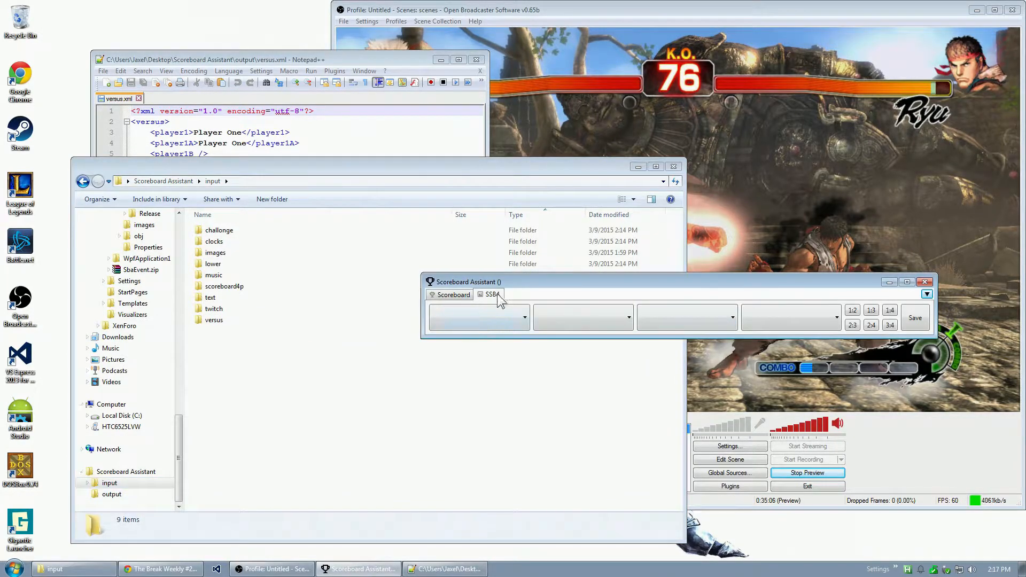
# Show the output folder and try to save the SSB4 tab with no images assigned.
pyautogui.click(112, 495)
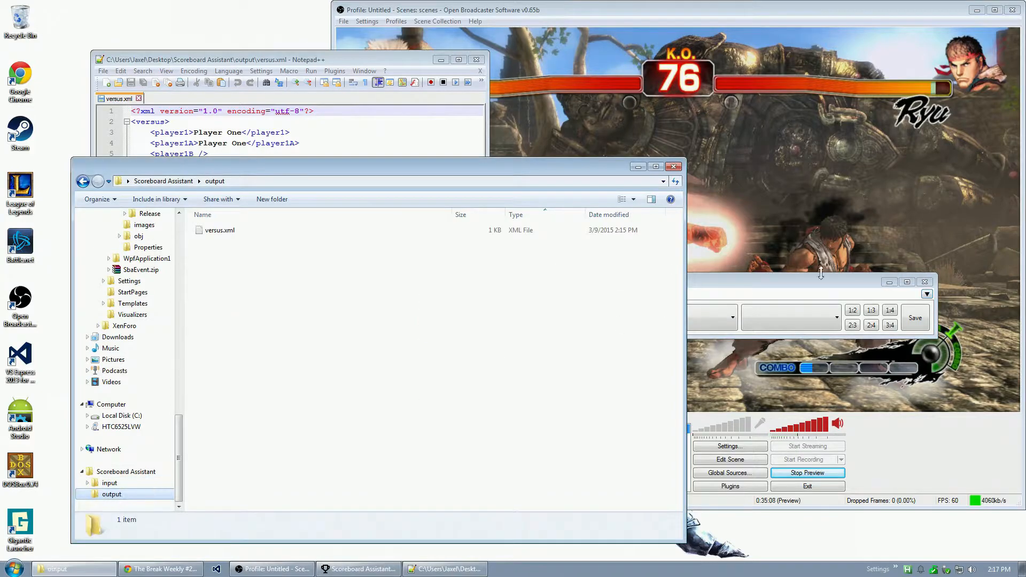
pyautogui.click(799, 296)
pyautogui.click(913, 319)
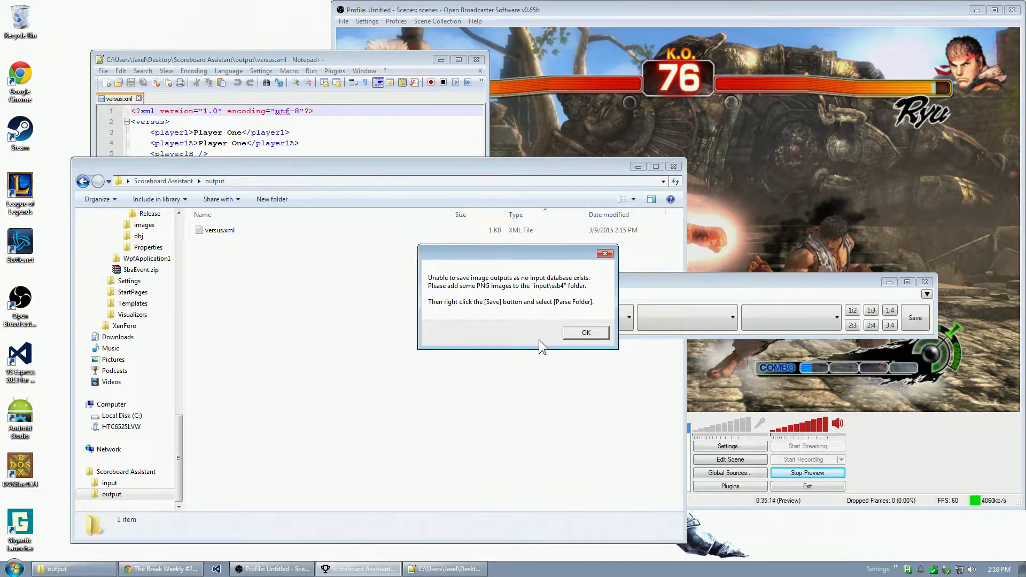
pyautogui.click(586, 334)
# Open the images subfolder of the input folder and look through its character PNG images.
pyautogui.click(111, 483)
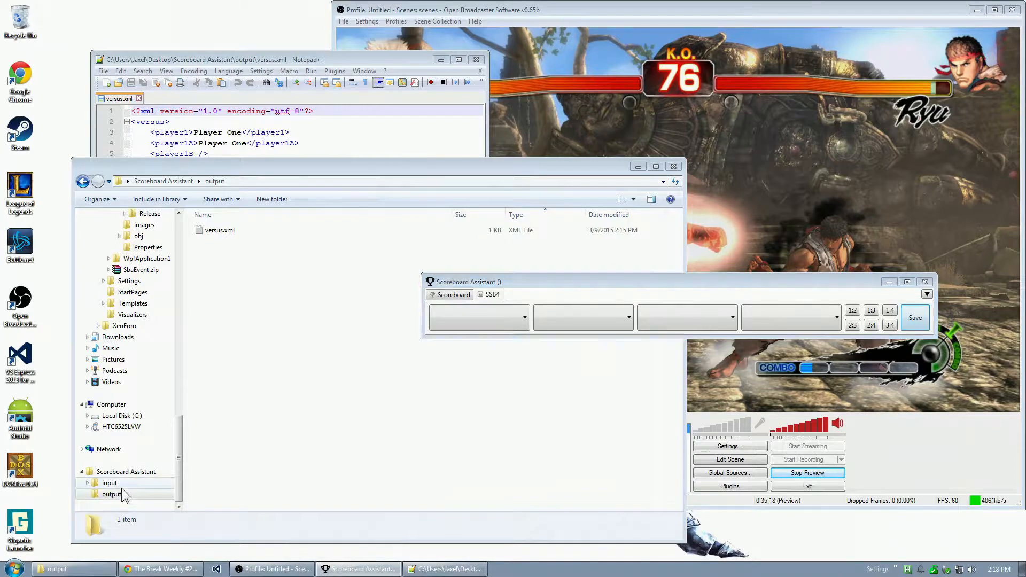
pyautogui.click(214, 254)
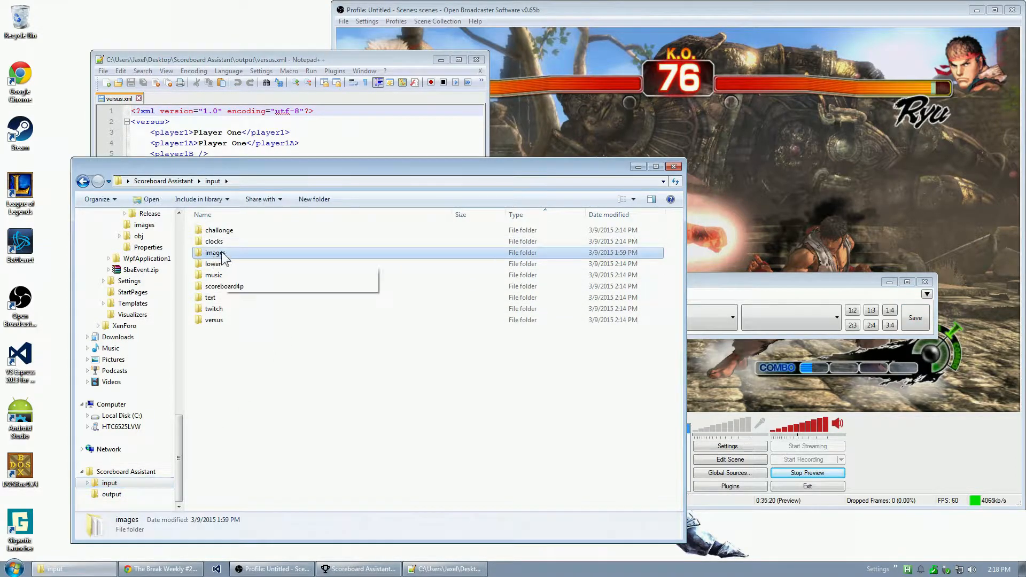
pyautogui.doubleClick(214, 252)
pyautogui.scroll(-3, 470, 331)
pyautogui.scroll(3, 502, 364)
pyautogui.scroll(-3, 534, 374)
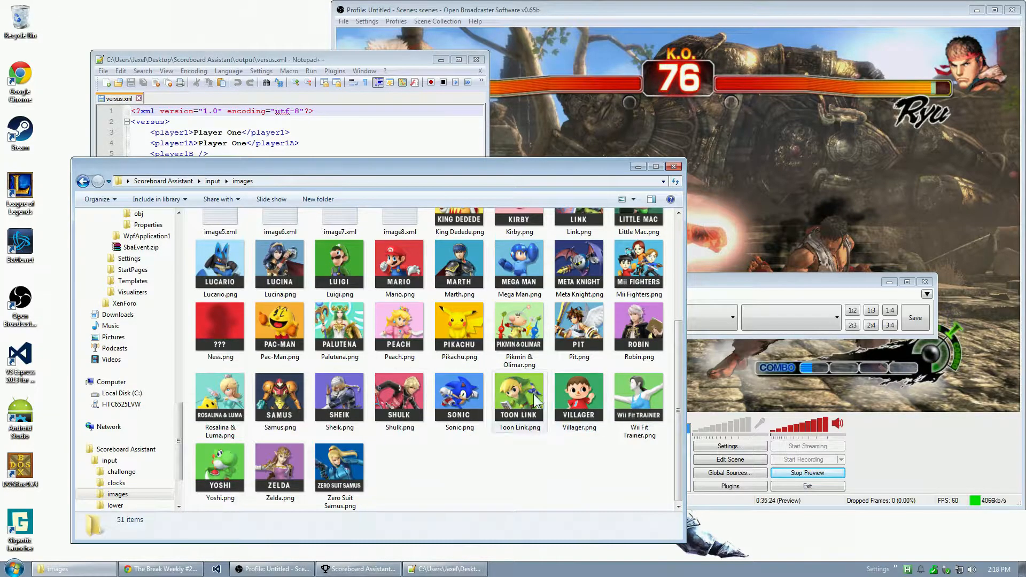
pyautogui.scroll(3, 321, 348)
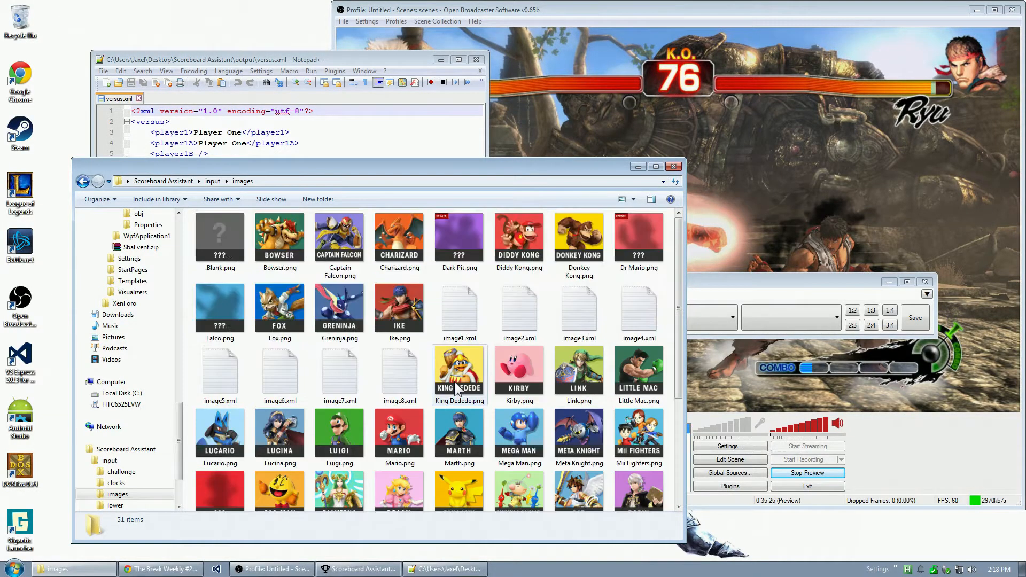
# Return to the input folder and rename its images subfolder to ssb4.
pyautogui.click(82, 181)
pyautogui.click(205, 255)
pyautogui.write('ssb4')
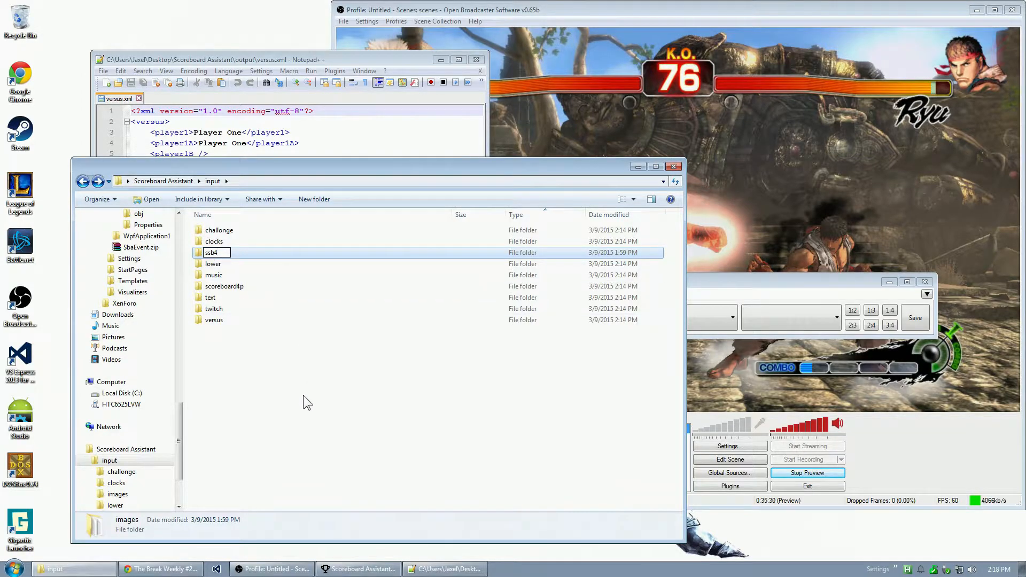
pyautogui.click(302, 397)
# Parse the input folder for the SSB4 tab in Scoreboard Assistant to load its images.
pyautogui.click(733, 280)
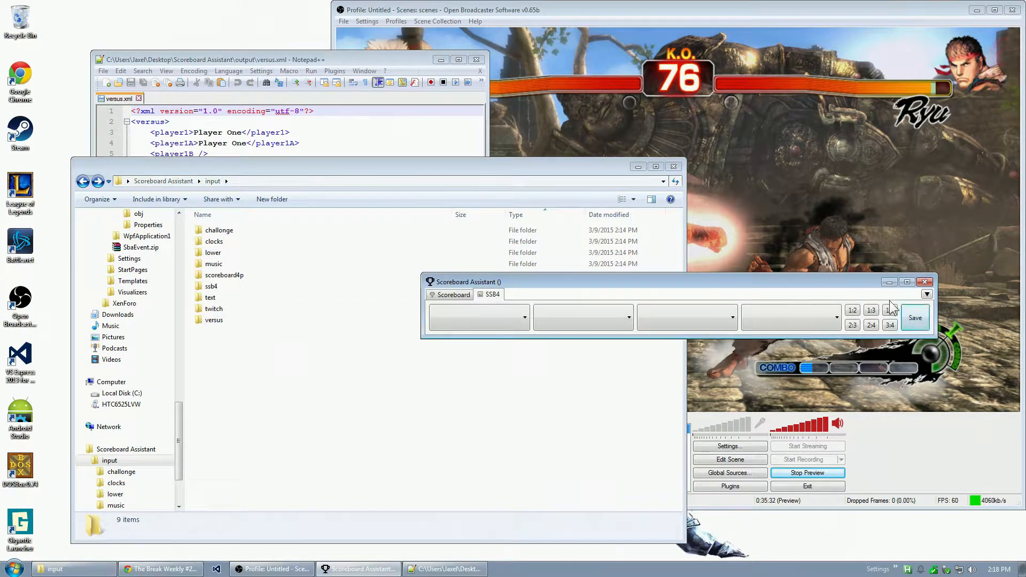
pyautogui.rightClick(918, 309)
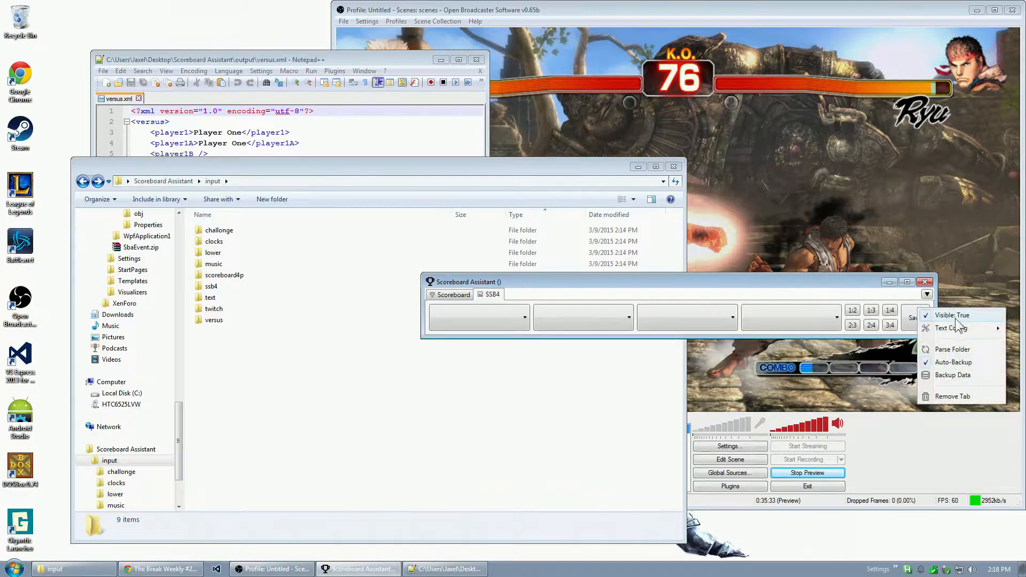
pyautogui.click(954, 350)
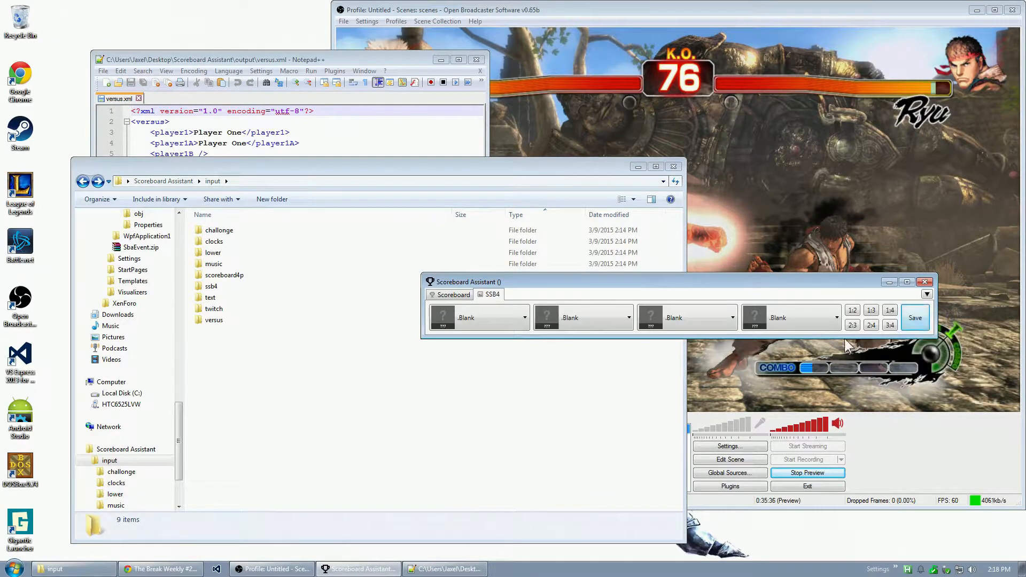
# Set the first SSB4 image slot to Toon Link and the second to Zero Suit Samus.
pyautogui.click(520, 320)
pyautogui.scroll(-12, 514, 344)
pyautogui.click(516, 367)
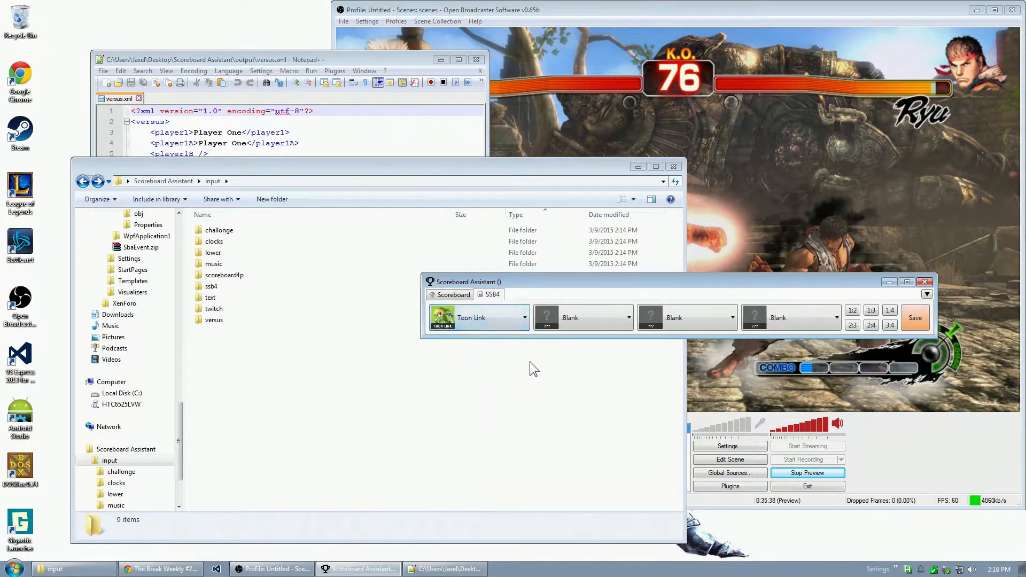
pyautogui.click(602, 321)
pyautogui.scroll(-12, 598, 455)
pyautogui.click(579, 505)
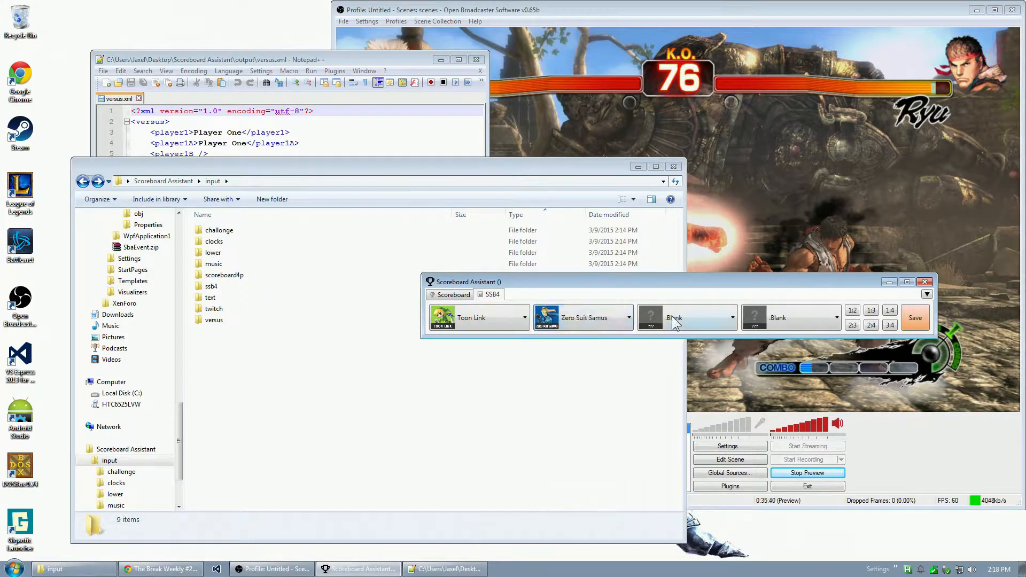
# Set the third SSB4 image slot to Diddy Kong and the fourth to Luigi.
pyautogui.click(676, 320)
pyautogui.click(674, 455)
pyautogui.click(794, 319)
pyautogui.scroll(-12, 777, 434)
pyautogui.scroll(8, 791, 390)
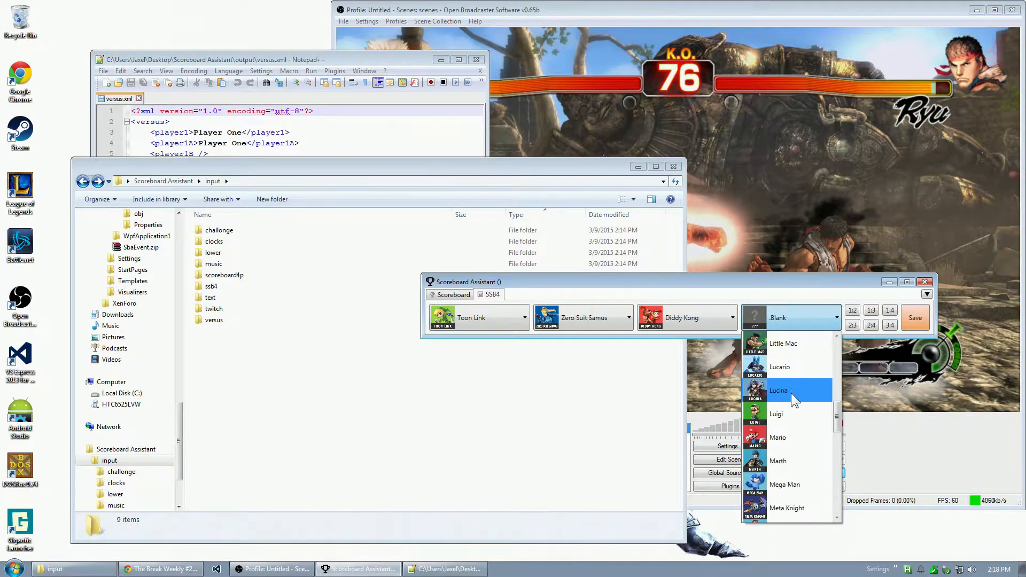
pyautogui.click(780, 413)
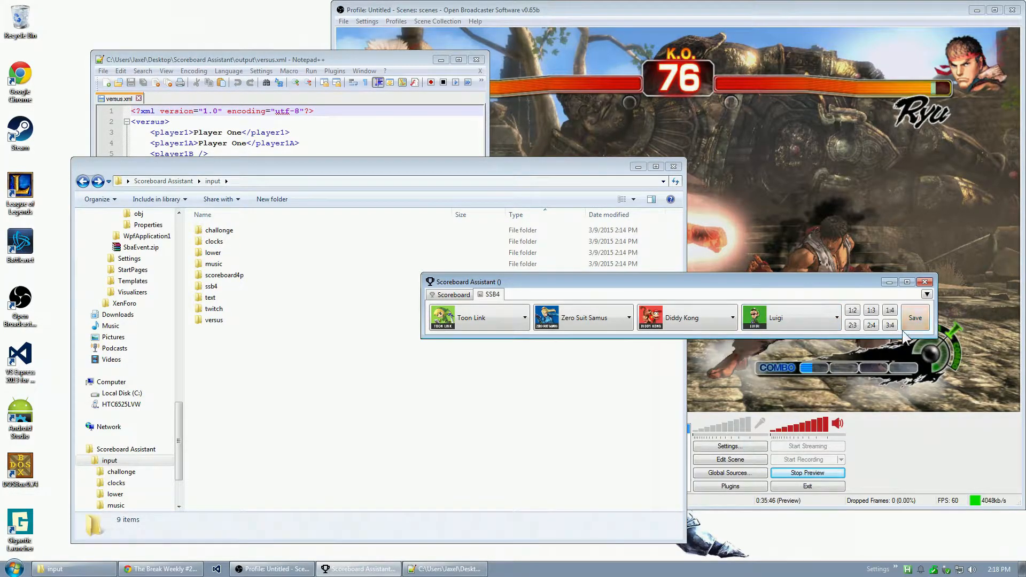
# Show the output folder and save the SSB4 tab's image selections.
pyautogui.click(86, 461)
pyautogui.click(113, 494)
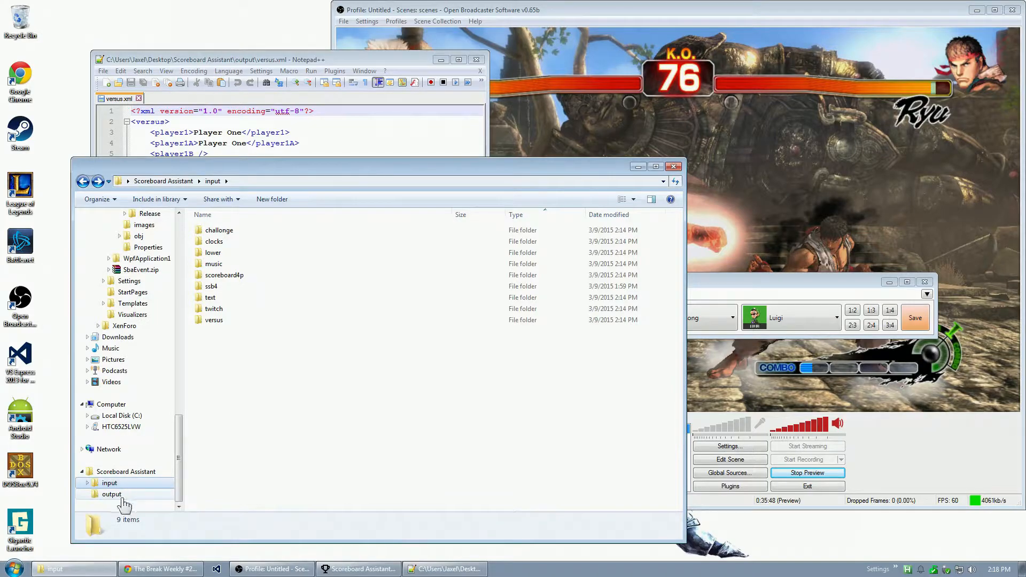
pyautogui.click(915, 321)
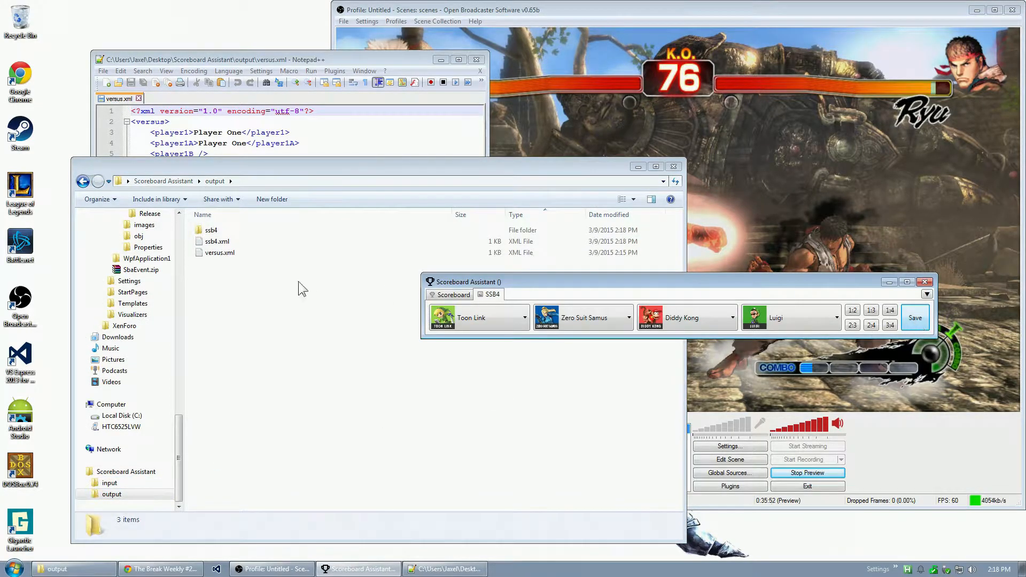
# Examine the saved ssb4.xml in Notepad++ and the image files in the ssb4 output folder.
pyautogui.doubleClick(212, 244)
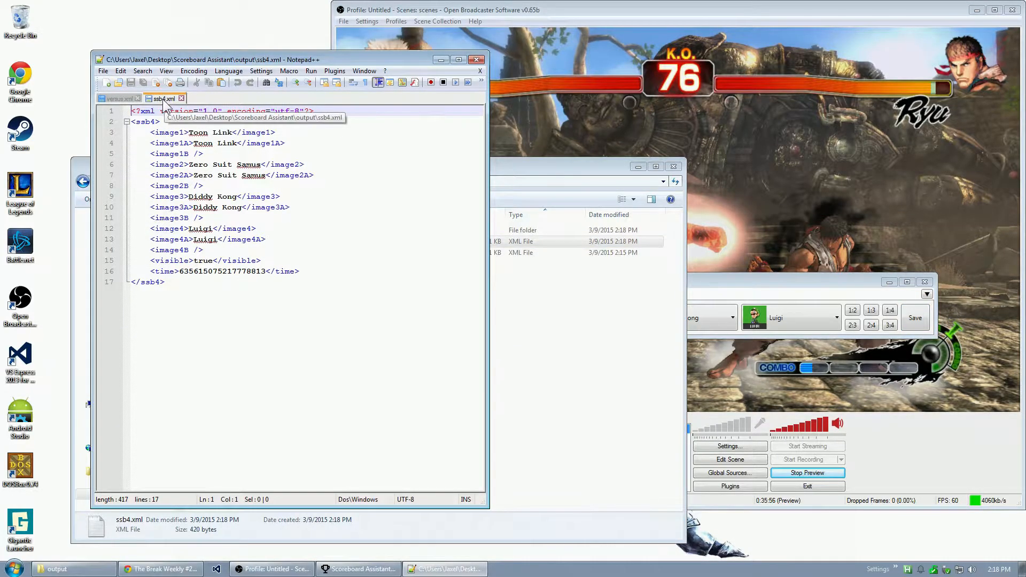
pyautogui.click(537, 345)
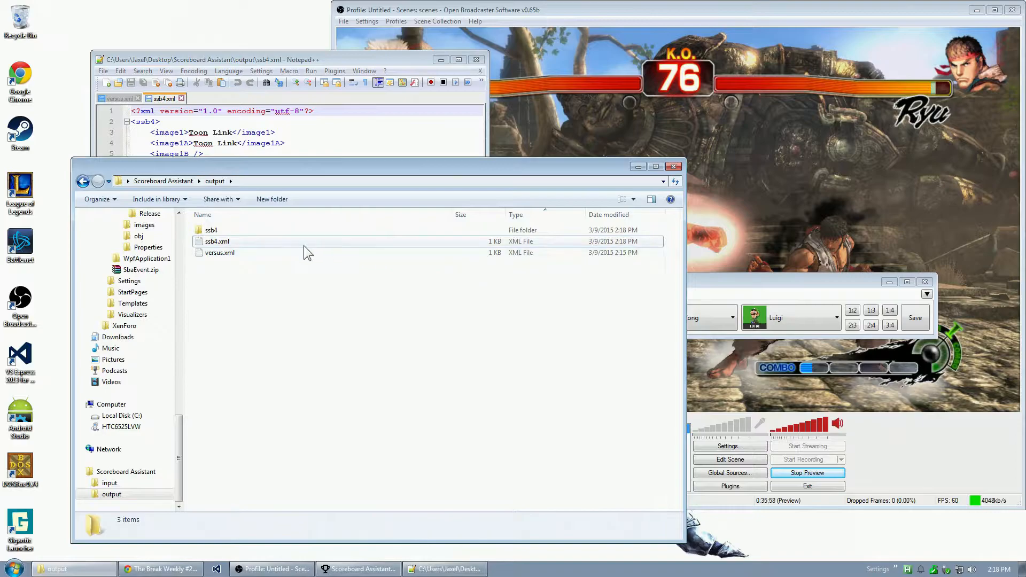
pyautogui.doubleClick(225, 233)
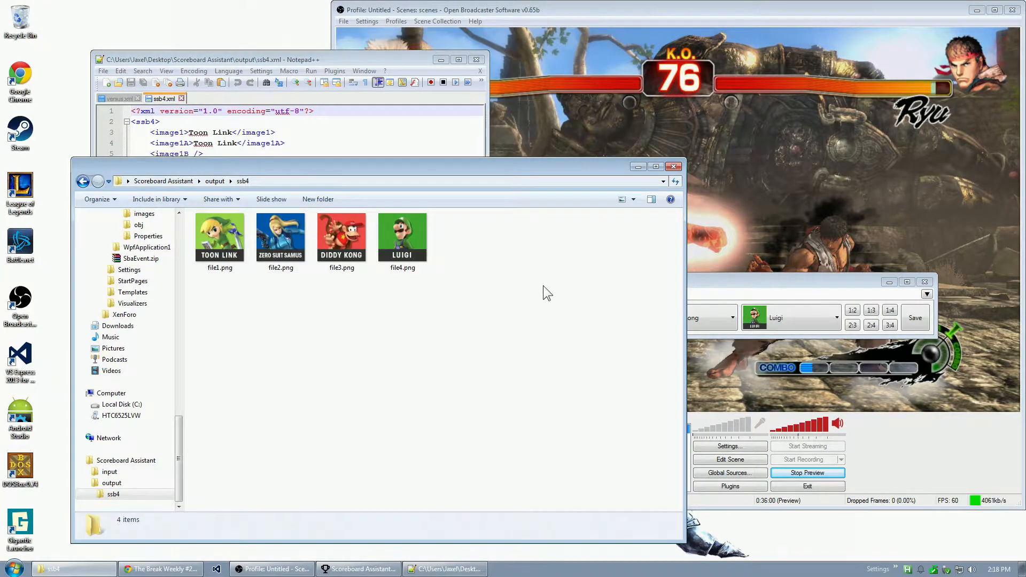
# Switch to Open Broadcaster Software, view the source types that can be added to the scene, and return to the ssb4 output folder.
pyautogui.click(745, 280)
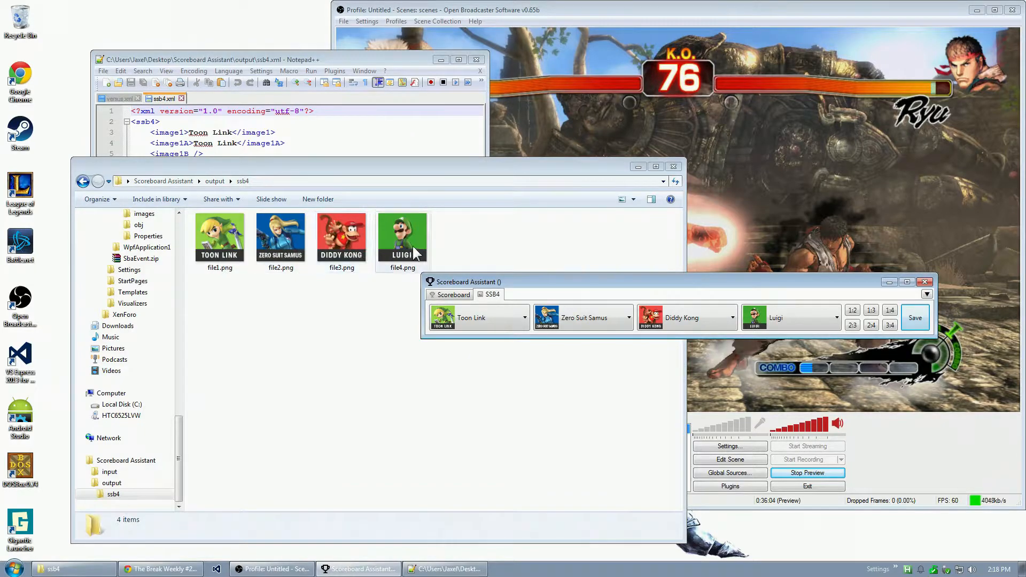
pyautogui.click(747, 350)
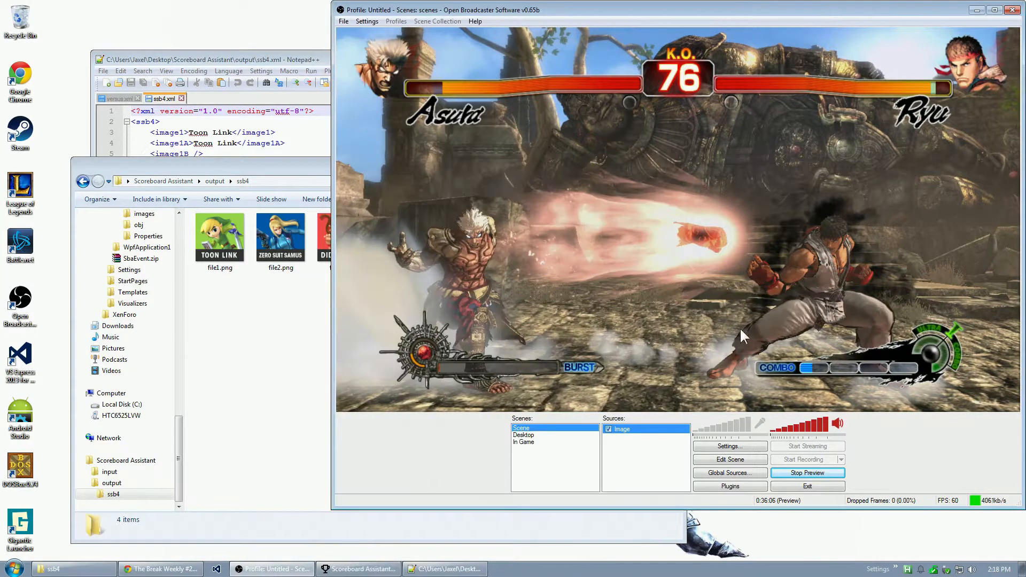
pyautogui.rightClick(628, 452)
pyautogui.moveTo(649, 458)
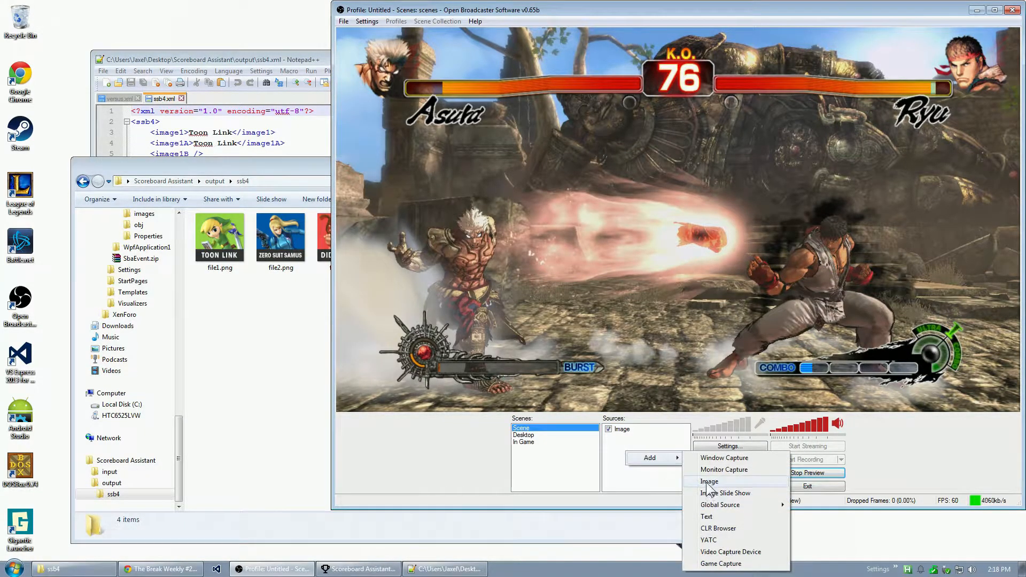
pyautogui.click(260, 378)
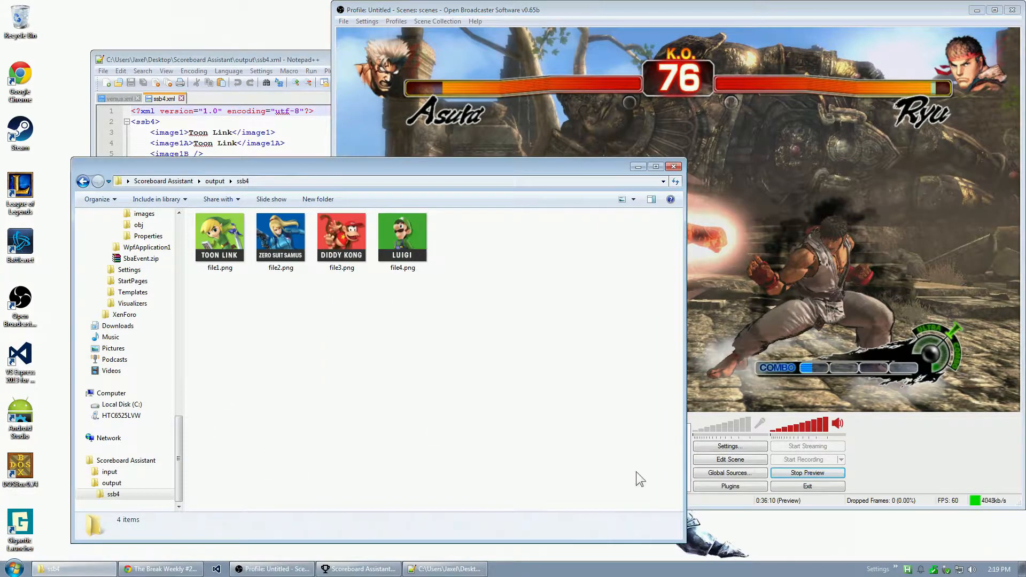
# Change the fourth SSB4 image slot to Marth in Scoreboard Assistant and save the tab.
pyautogui.click(360, 569)
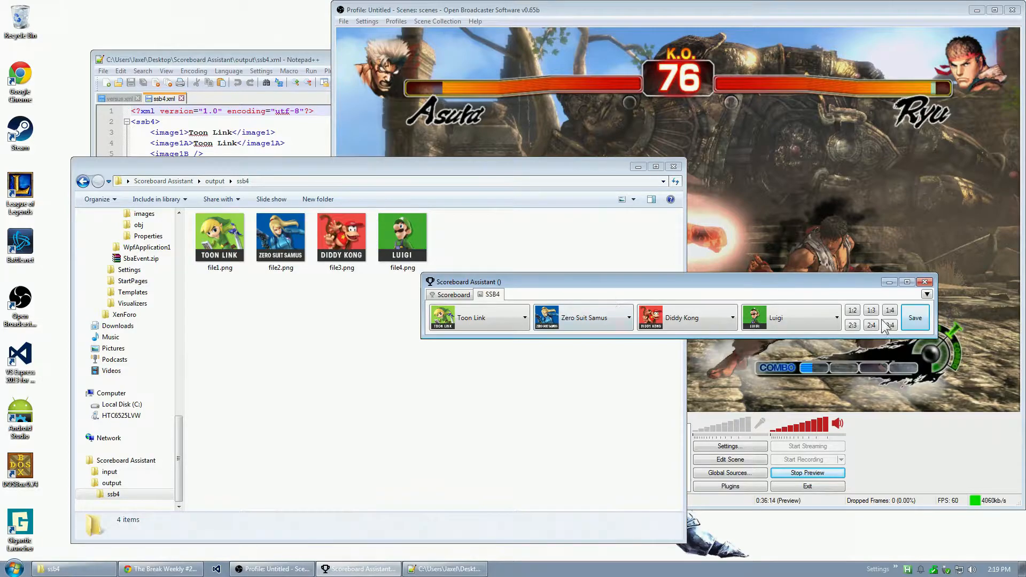
pyautogui.click(763, 316)
pyautogui.click(785, 389)
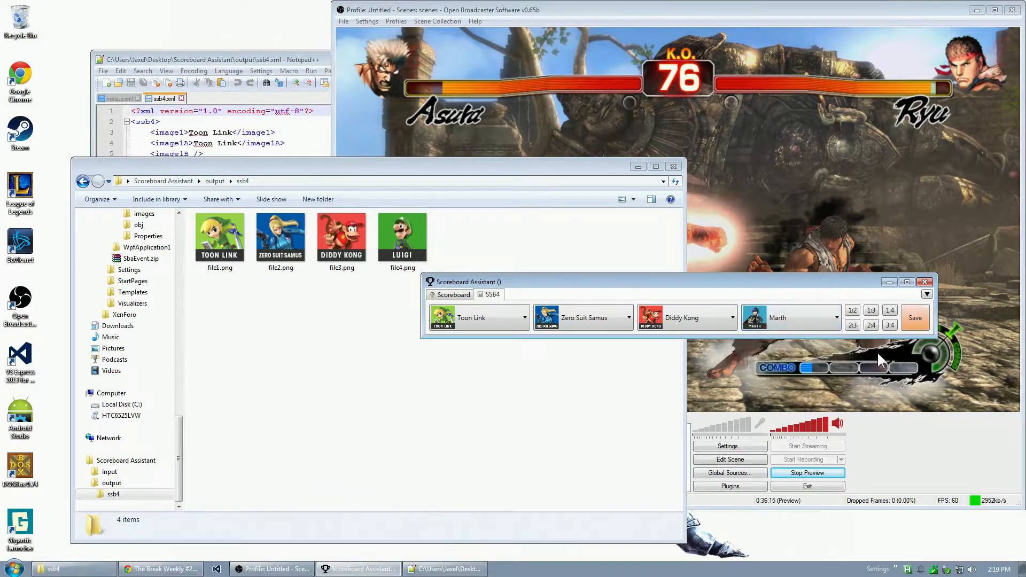
pyautogui.click(907, 324)
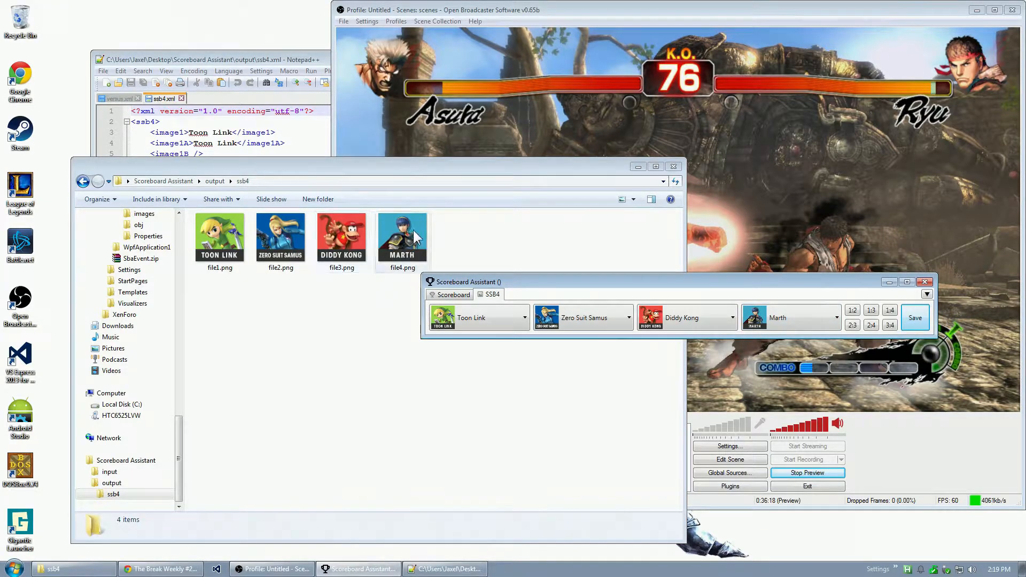
# Remove the SSB4 tab and confirm the removal.
pyautogui.rightClick(911, 320)
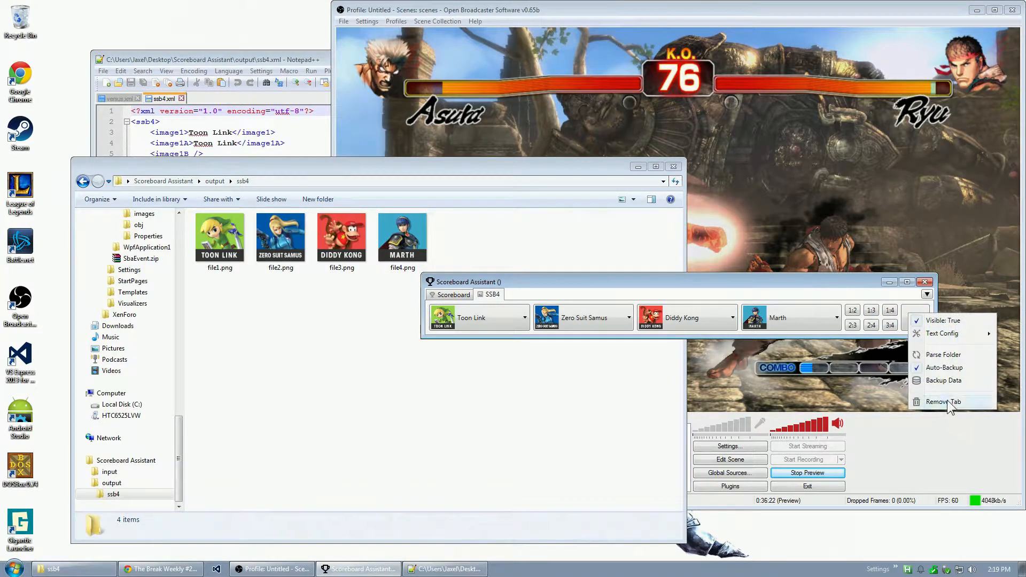
pyautogui.click(949, 404)
pyautogui.click(517, 325)
# Review the available tab items and external services, and add a Twitch service tab titled "Twitch".
pyautogui.click(926, 294)
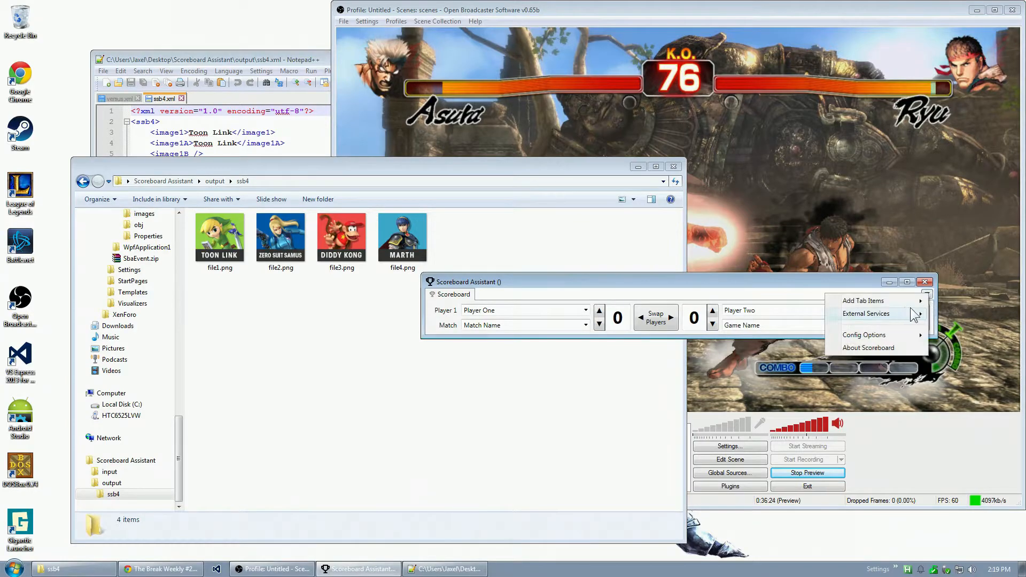
pyautogui.moveTo(909, 301)
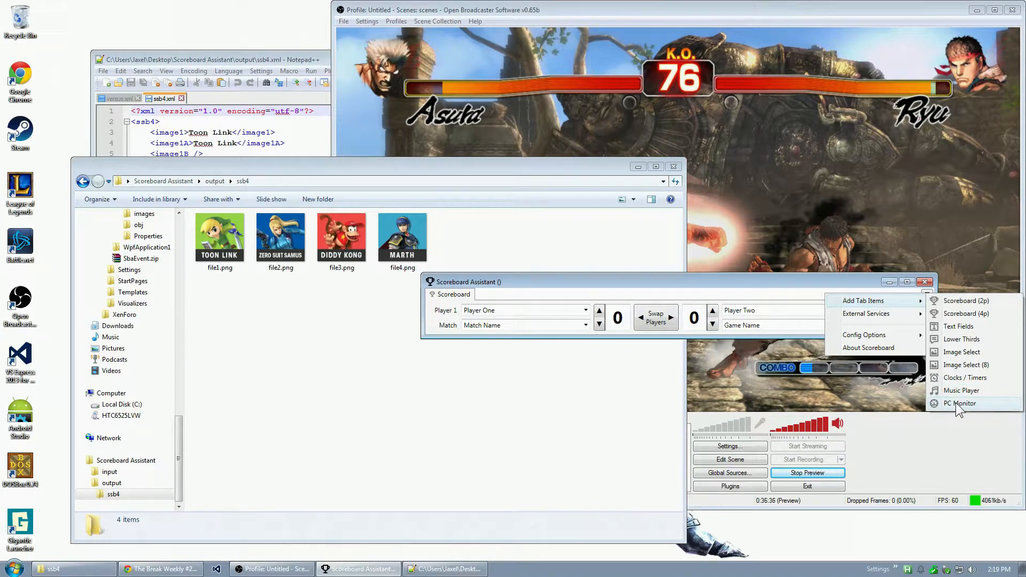
pyautogui.moveTo(868, 319)
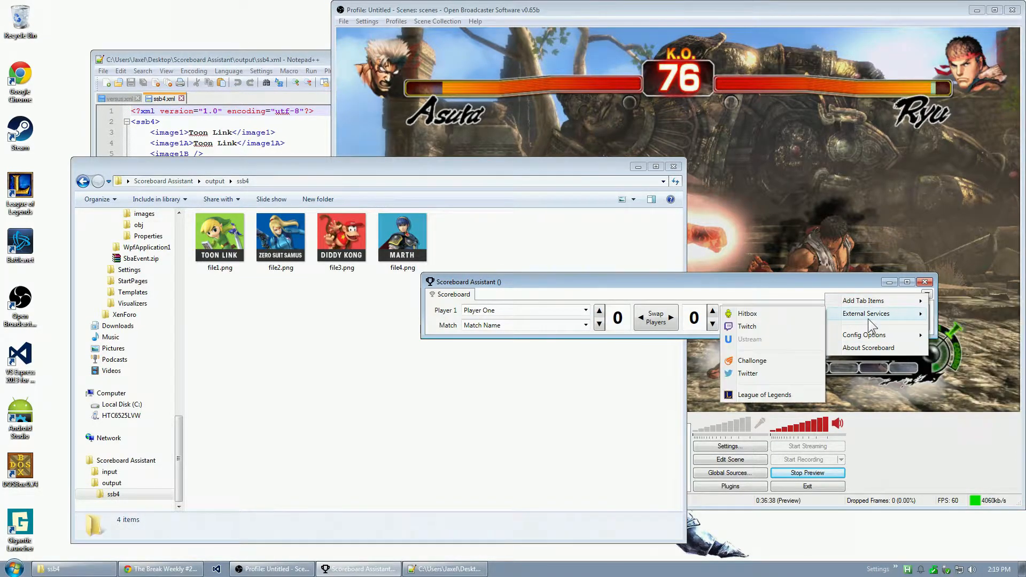
pyautogui.click(761, 328)
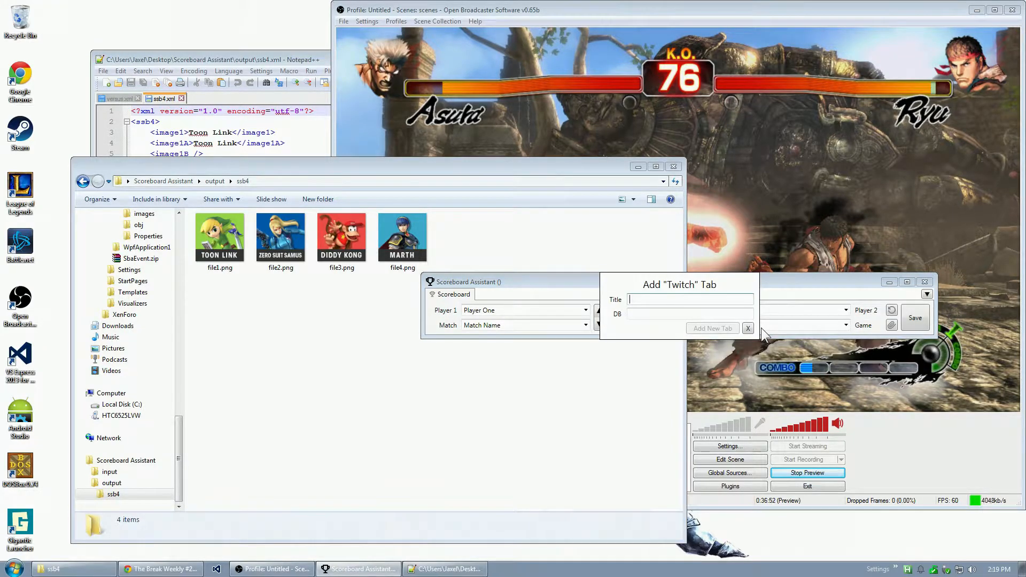
pyautogui.write('Twitch')
pyautogui.press('Return')
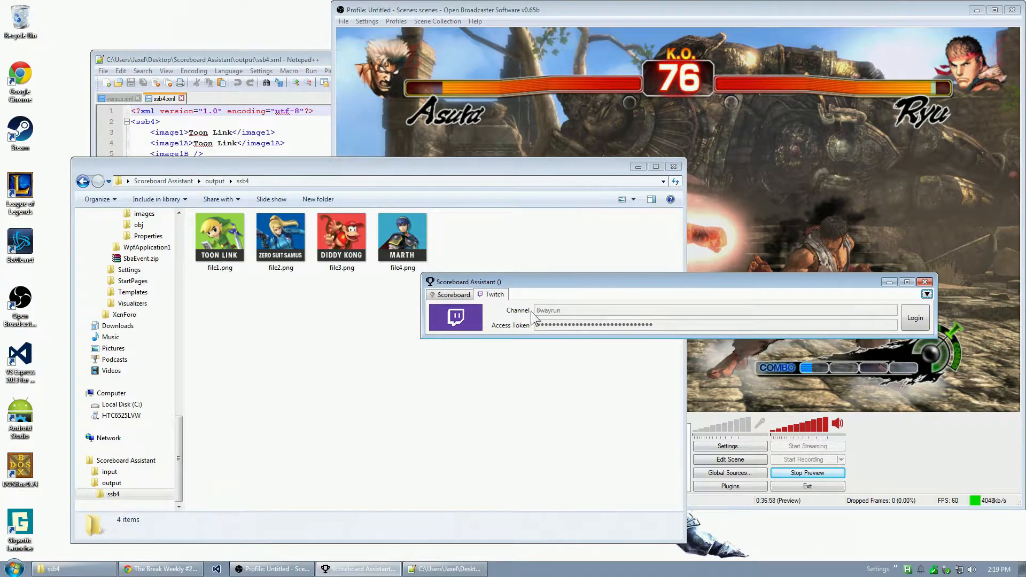
# Log out of the stored Twitch account and log in to Twitch again.
pyautogui.rightClick(906, 322)
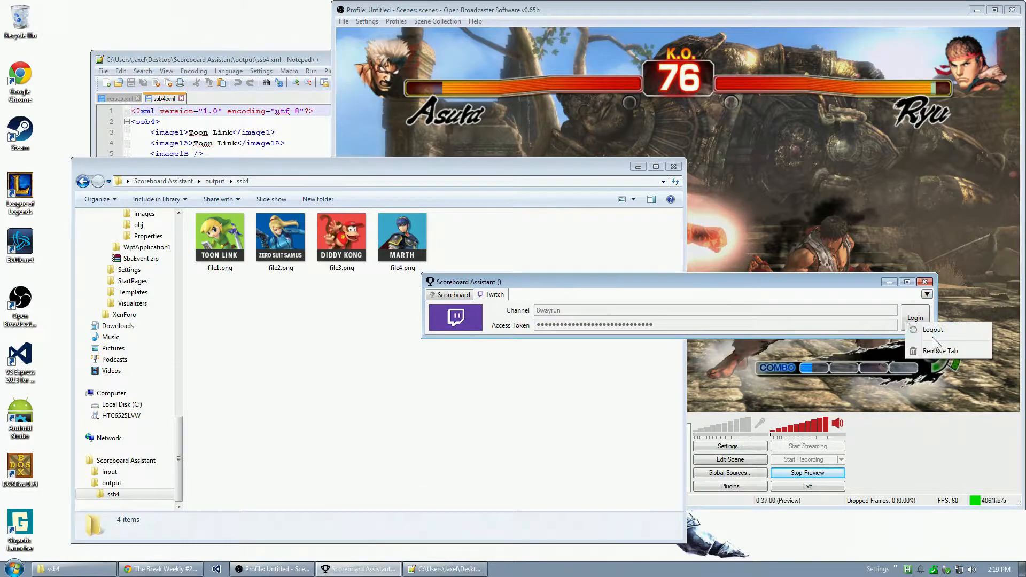
pyautogui.click(934, 329)
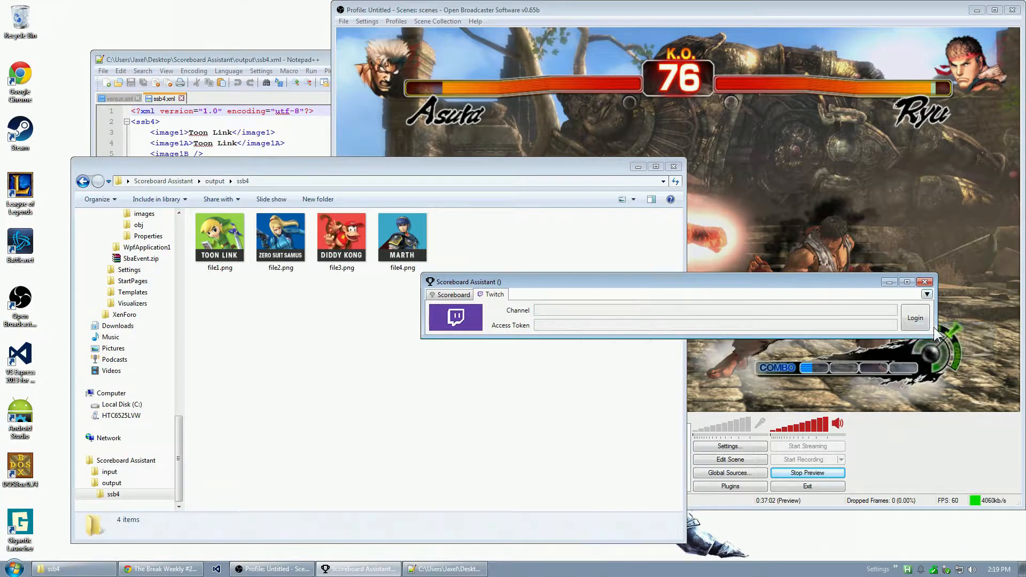
pyautogui.click(916, 323)
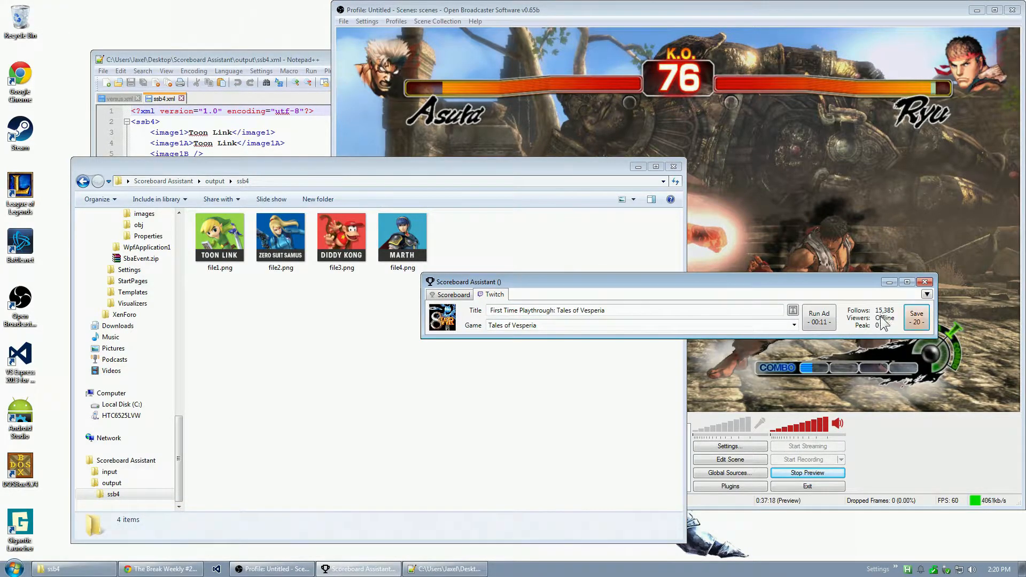
# Review the ad length options and the Game list in the Twitch tab.
pyautogui.moveTo(828, 324)
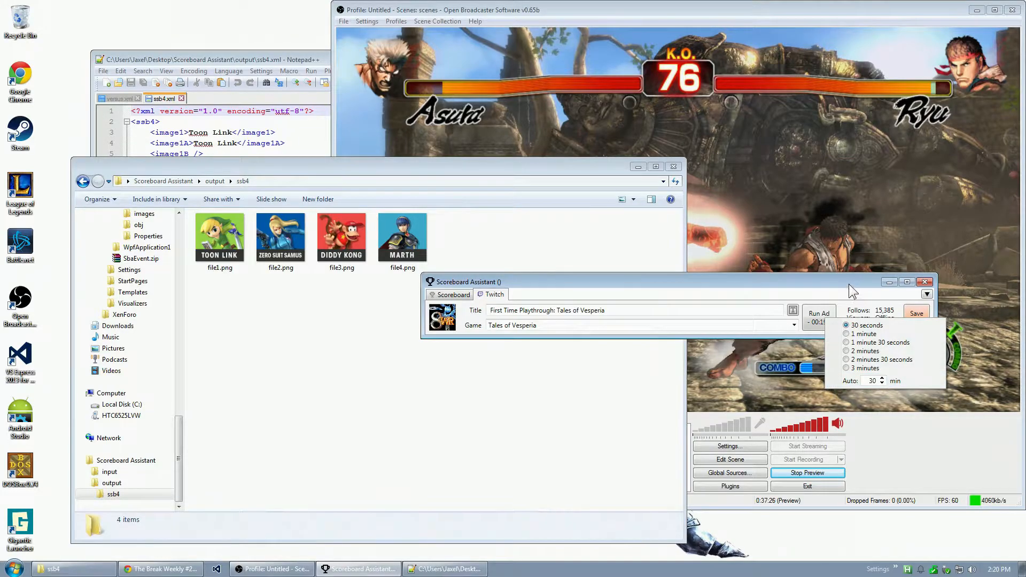
pyautogui.click(916, 316)
pyautogui.click(794, 325)
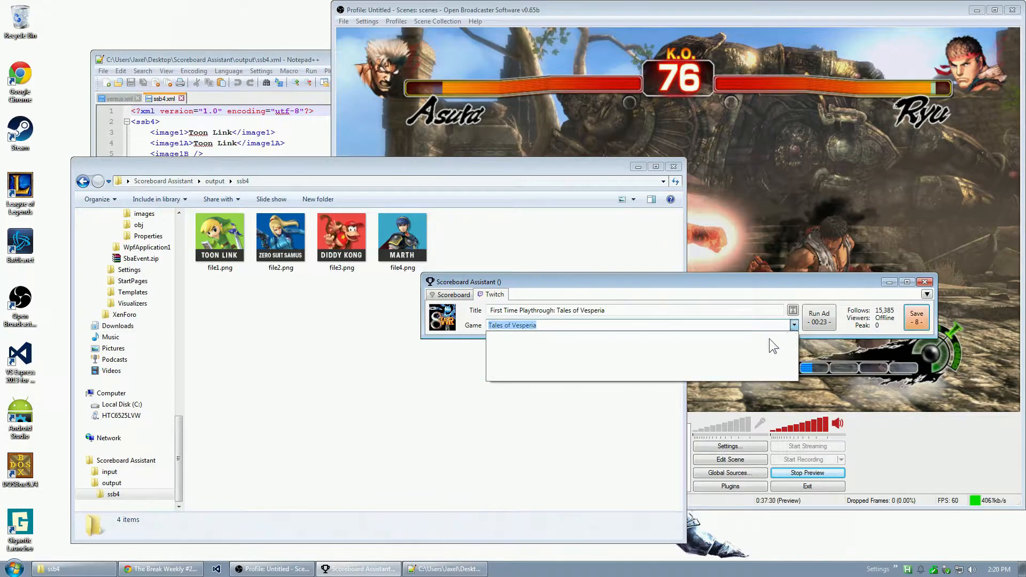
# Fetch the top games for the Twitch tab and browse the filled Game list.
pyautogui.rightClick(915, 316)
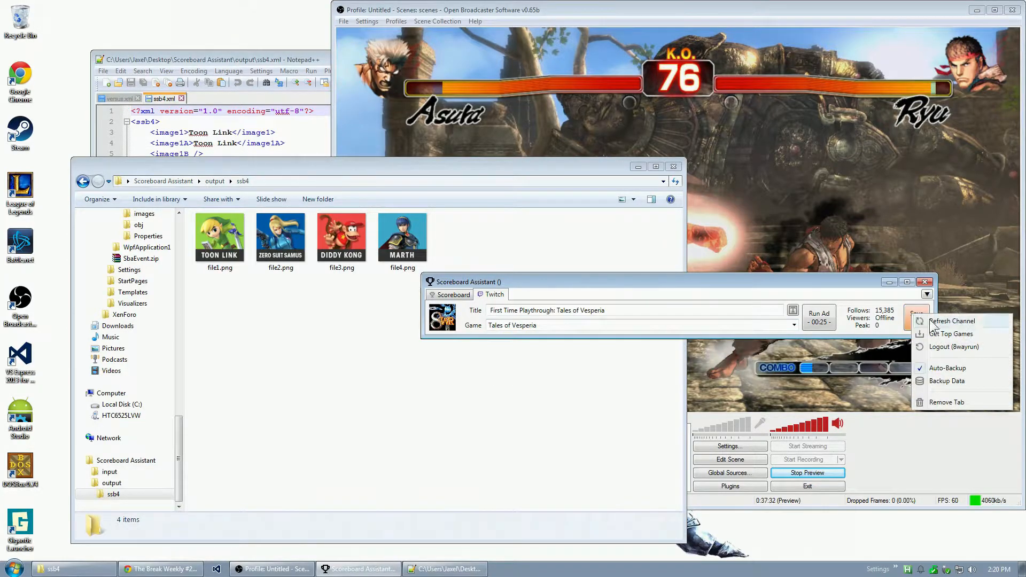
pyautogui.click(985, 334)
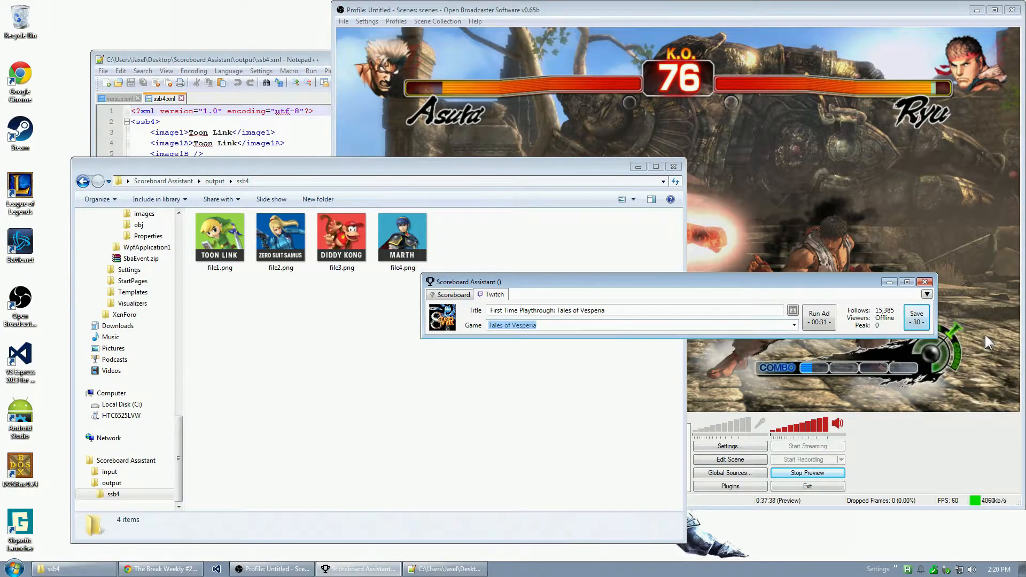
pyautogui.click(795, 325)
pyautogui.moveTo(794, 355); pyautogui.dragTo(802, 505)
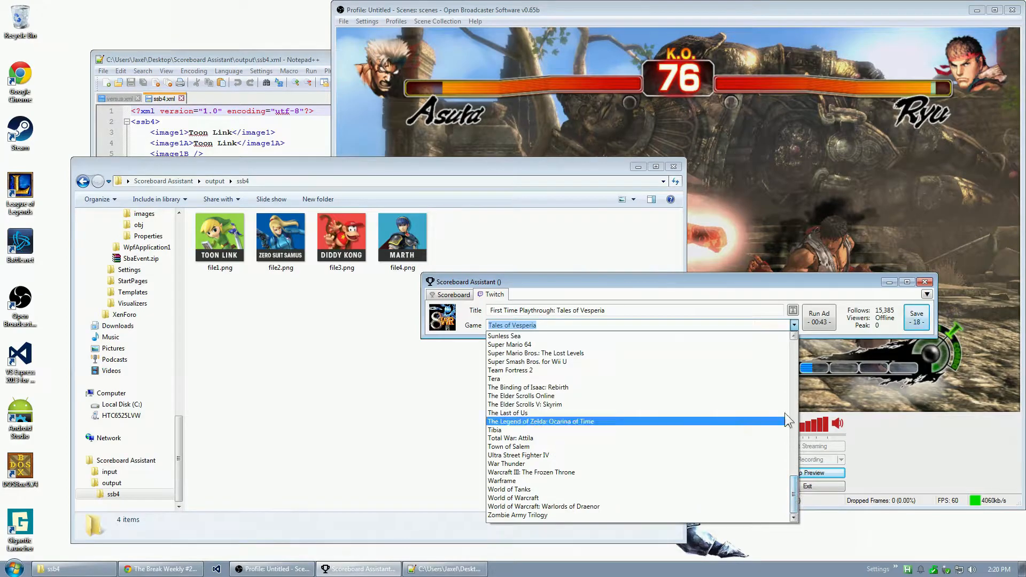
pyautogui.click(758, 295)
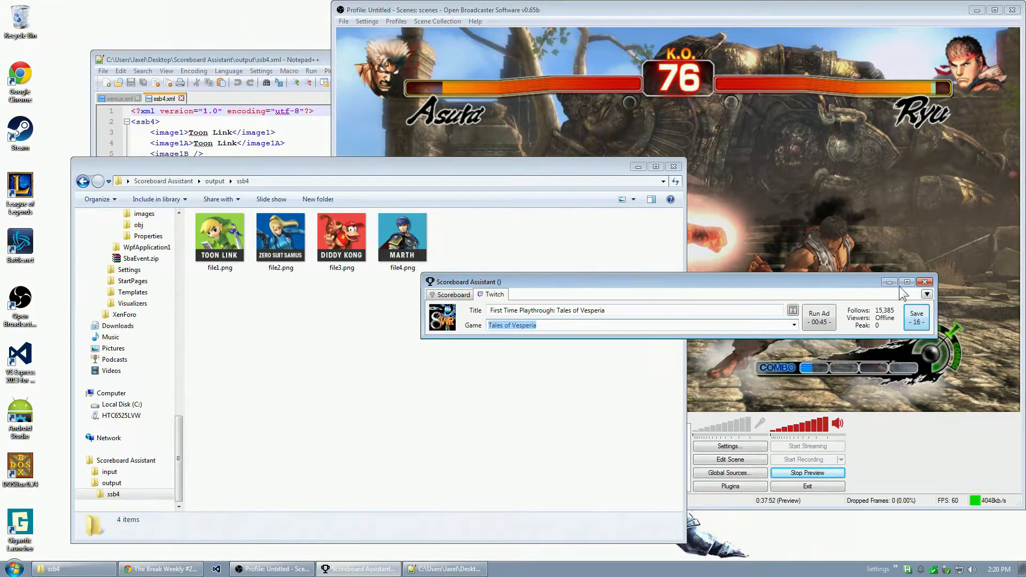
# Remove the Twitch tab and confirm the removal.
pyautogui.rightClick(919, 317)
pyautogui.click(952, 399)
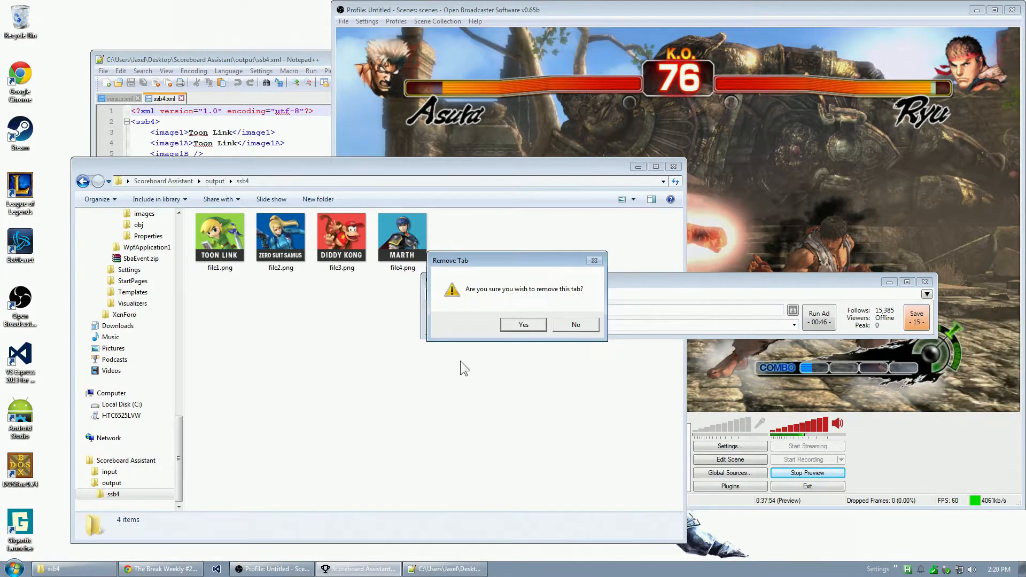
pyautogui.click(525, 323)
# Add an external service tab for Challonge titled "Challonge".
pyautogui.click(927, 294)
pyautogui.moveTo(896, 316)
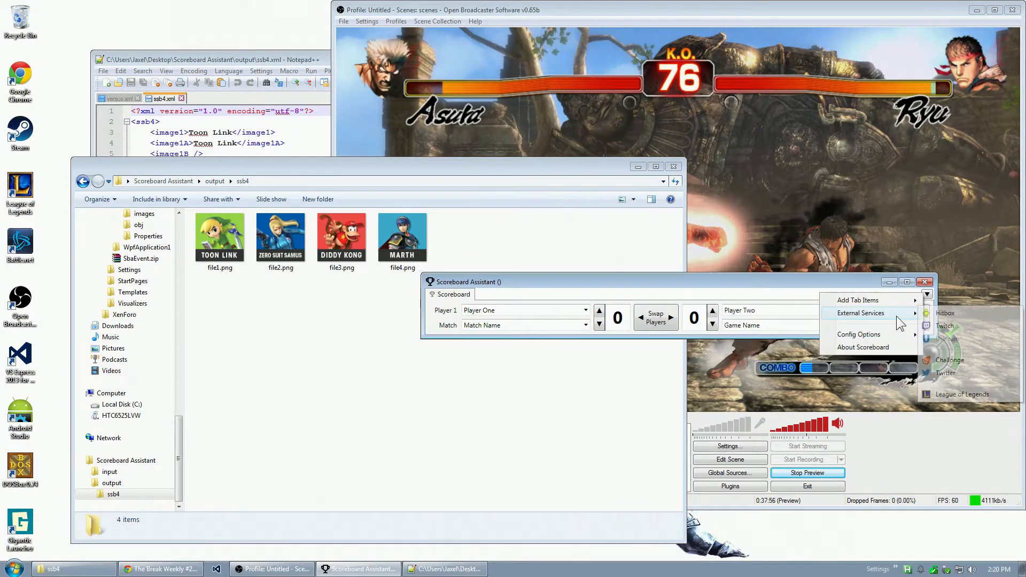
pyautogui.click(978, 361)
pyautogui.write('Challonge')
pyautogui.press('Return')
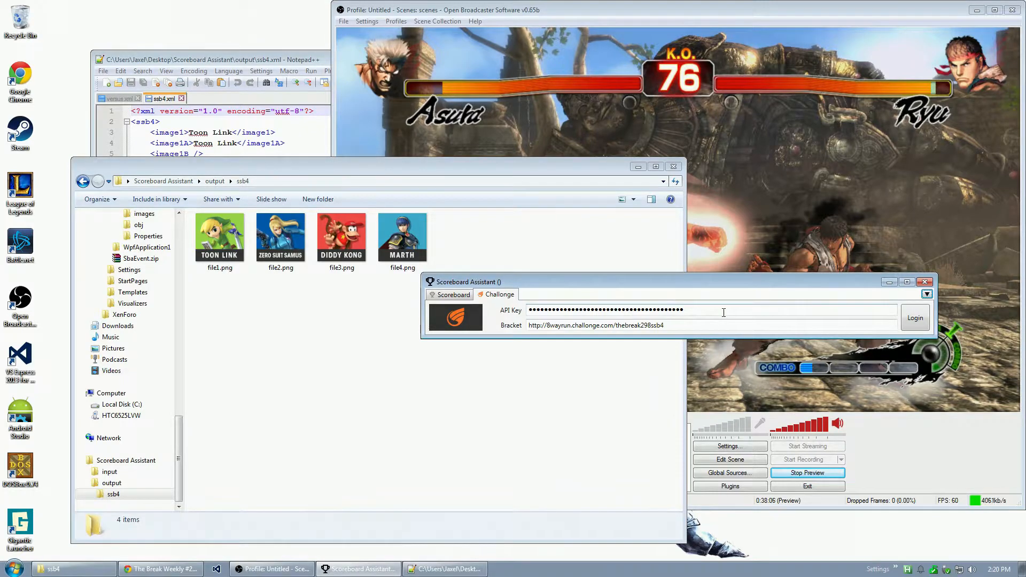
# Look up the Challonge account settings in Chrome, where the API key is managed, and return to Scoreboard Assistant.
pyautogui.doubleClick(723, 312)
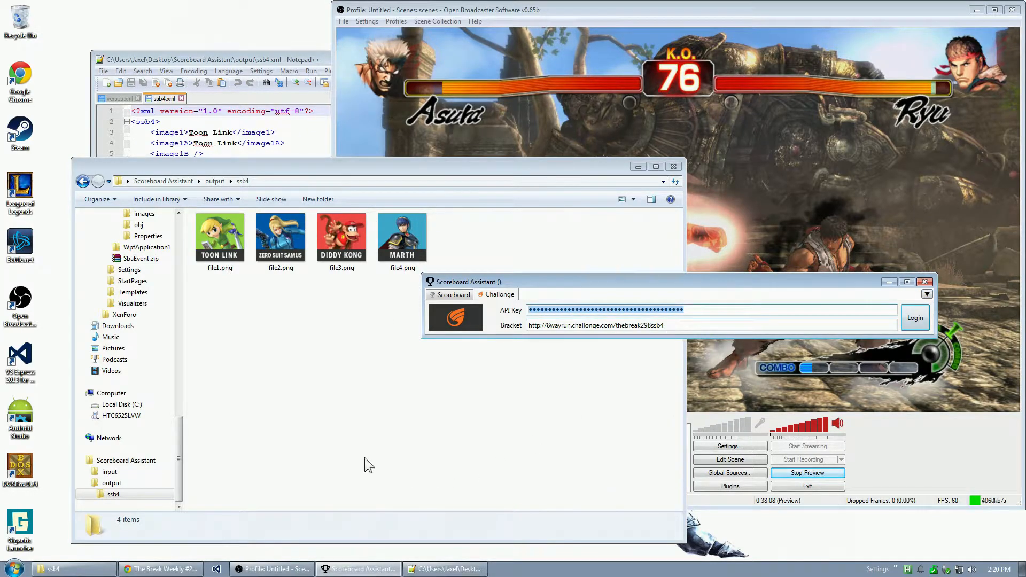
pyautogui.click(160, 569)
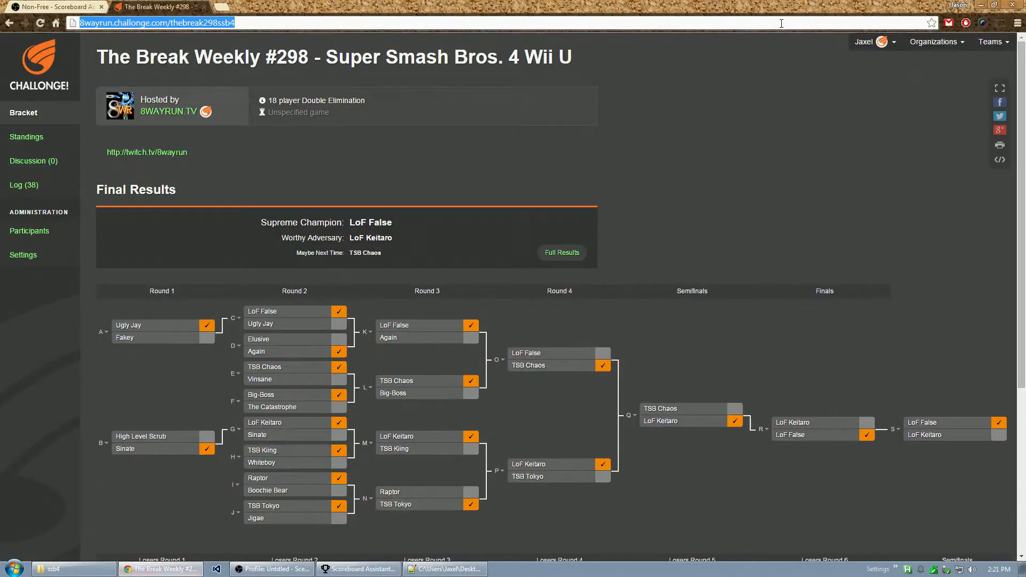
pyautogui.click(870, 41)
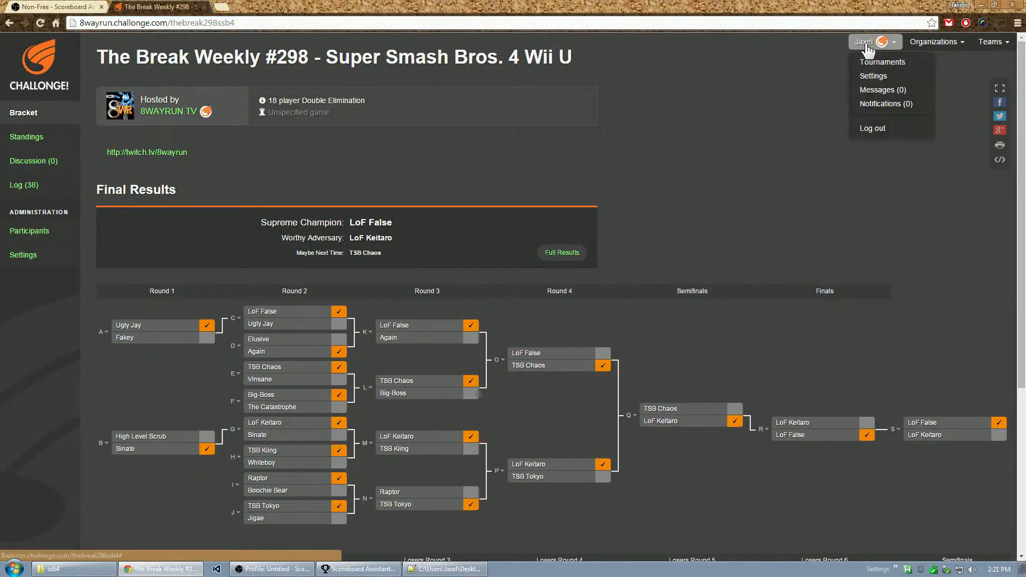
pyautogui.click(880, 76)
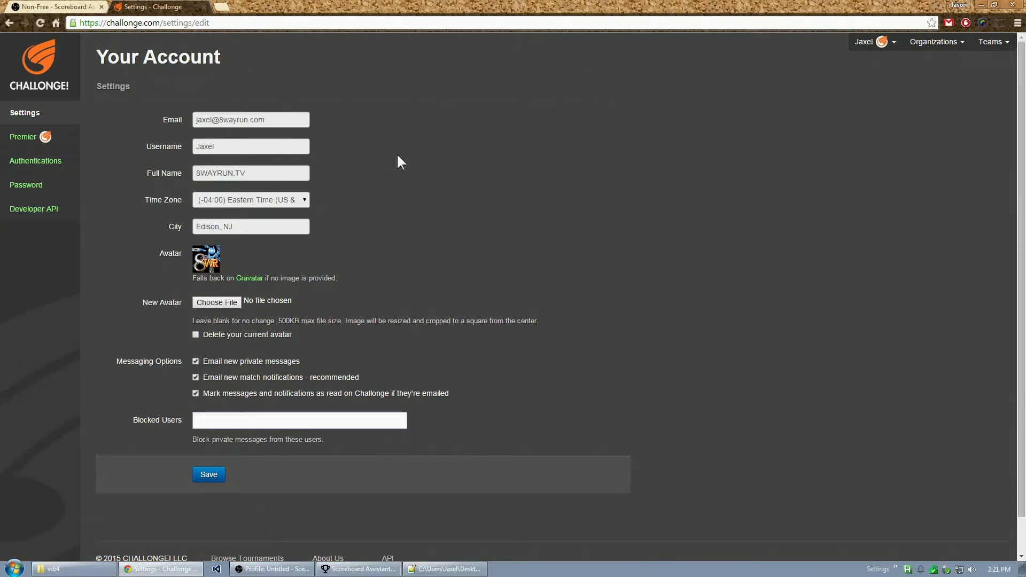
pyautogui.click(365, 570)
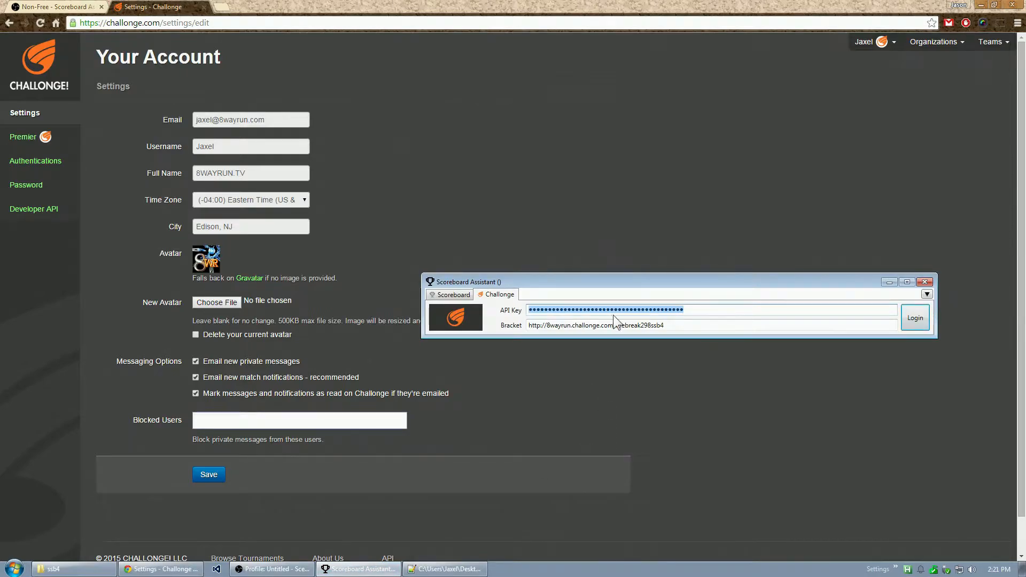
# Return Chrome to the tournament bracket page, and log in to Challonge in Scoreboard Assistant with the stored API key and bracket address.
pyautogui.click(23, 23)
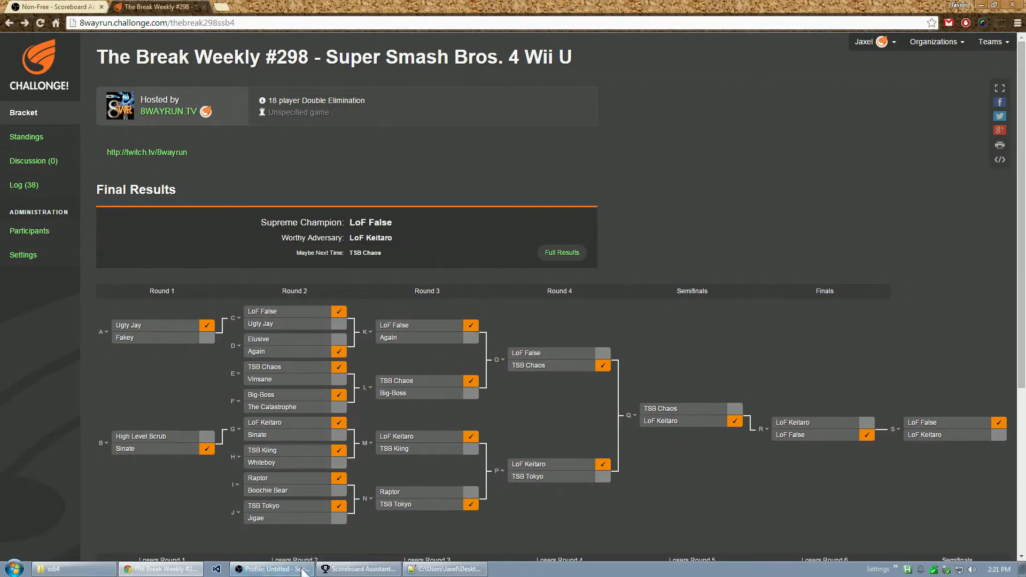
pyautogui.click(356, 570)
pyautogui.click(926, 326)
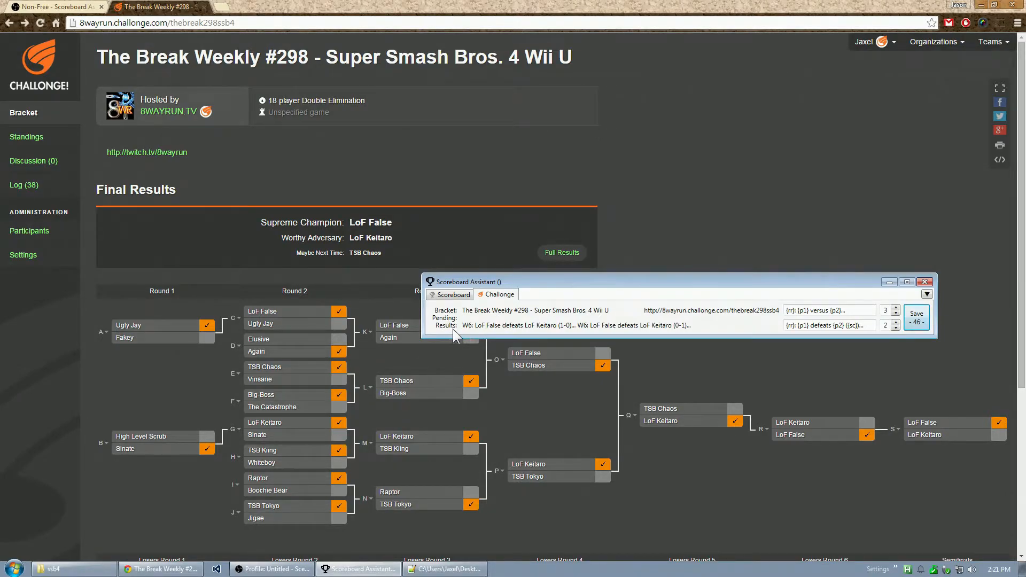
# Widen the Scoreboard Assistant window, set the number of listed results to 4, and compare them with the losers bracket in Chrome.
pyautogui.moveTo(423, 320); pyautogui.dragTo(37, 321)
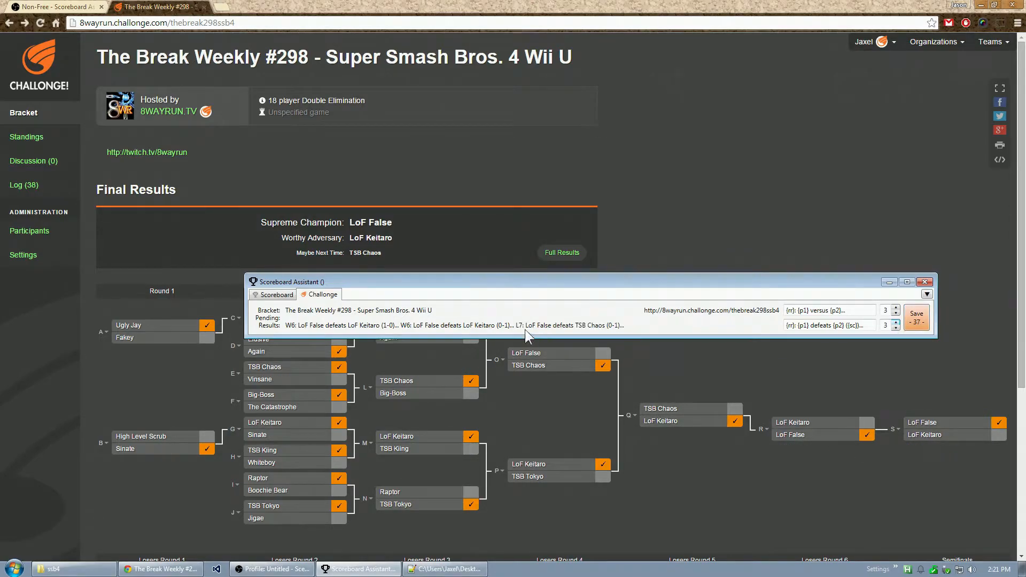
pyautogui.click(896, 323)
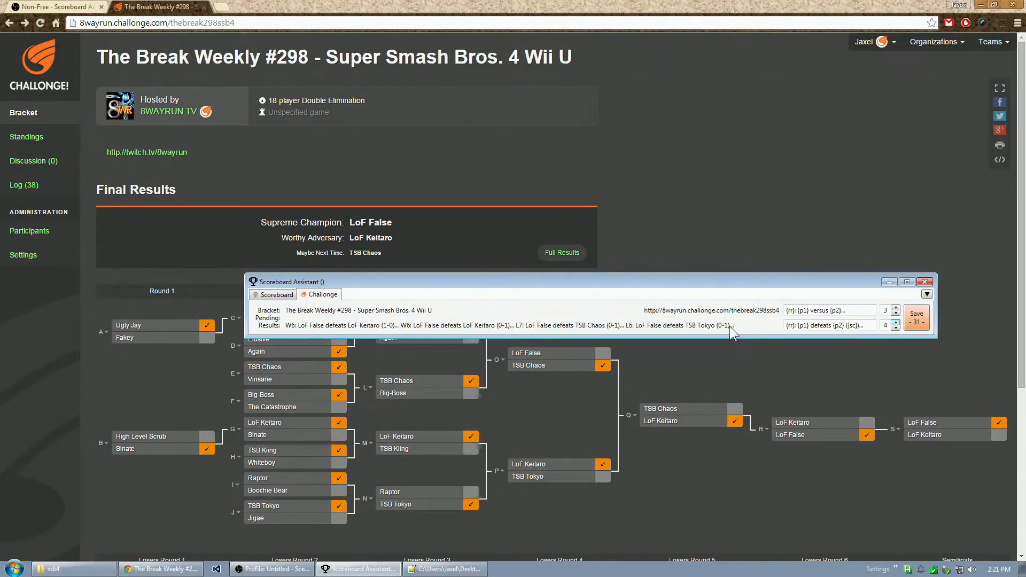
pyautogui.moveTo(1022, 221); pyautogui.dragTo(1025, 358)
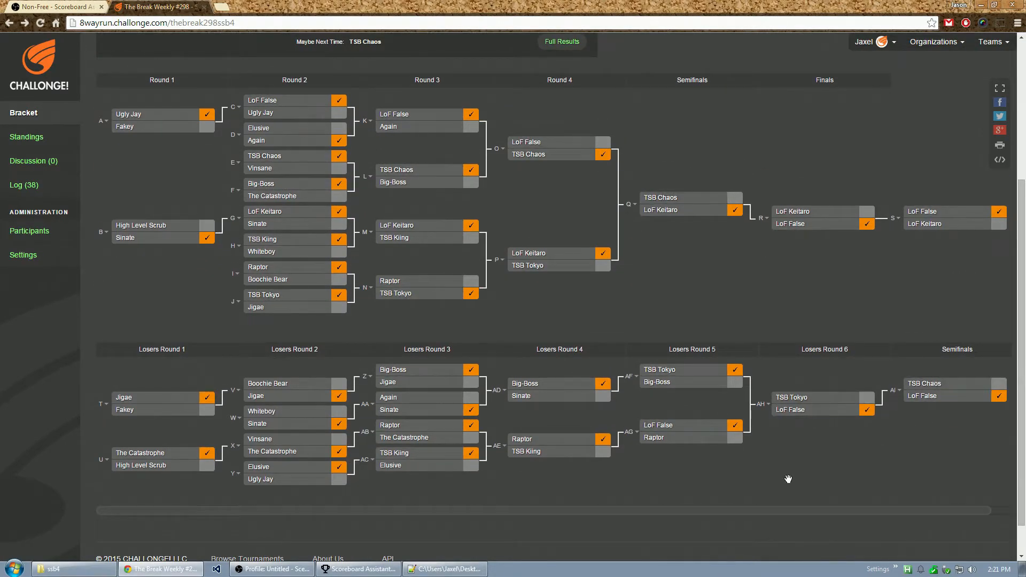
pyautogui.click(358, 568)
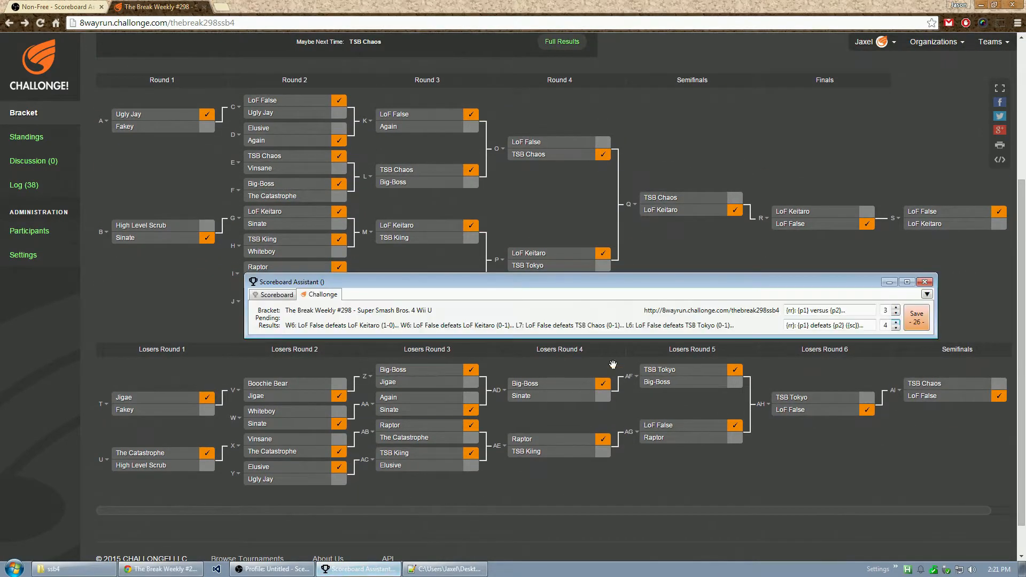
# Lower the number of listed Challonge results to 1 and raise it back to 4.
pyautogui.tripleClick(896, 328)
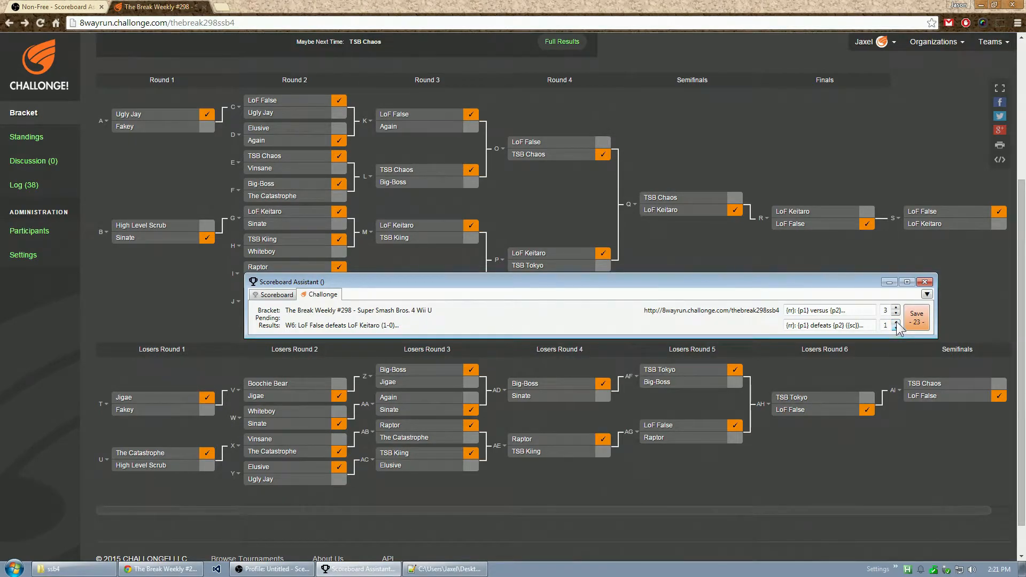
pyautogui.click(896, 323)
pyautogui.click(896, 323)
pyautogui.click(896, 323)
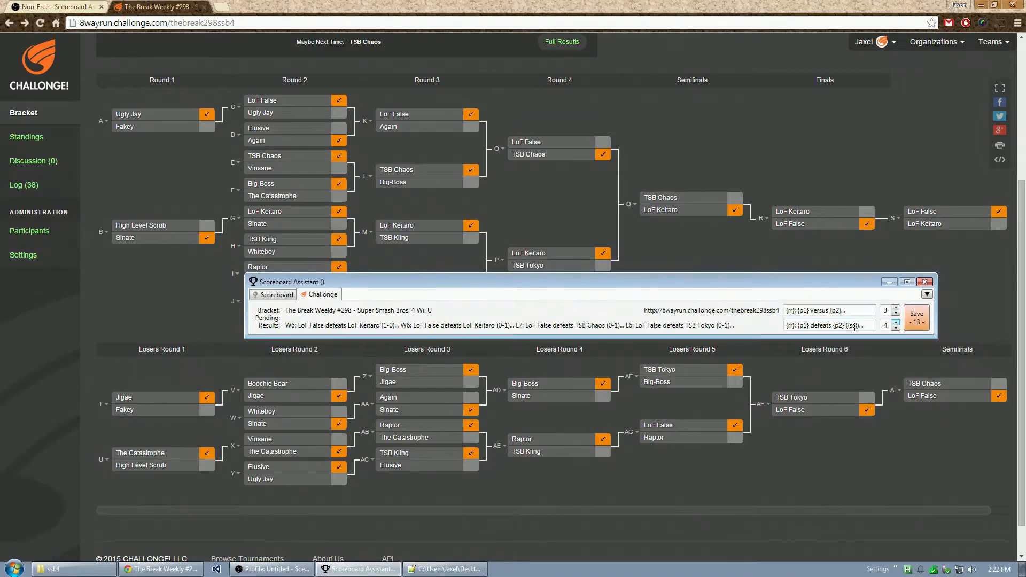
# Review the Challonge tab's options, remove the tab, and confirm the removal.
pyautogui.rightClick(912, 316)
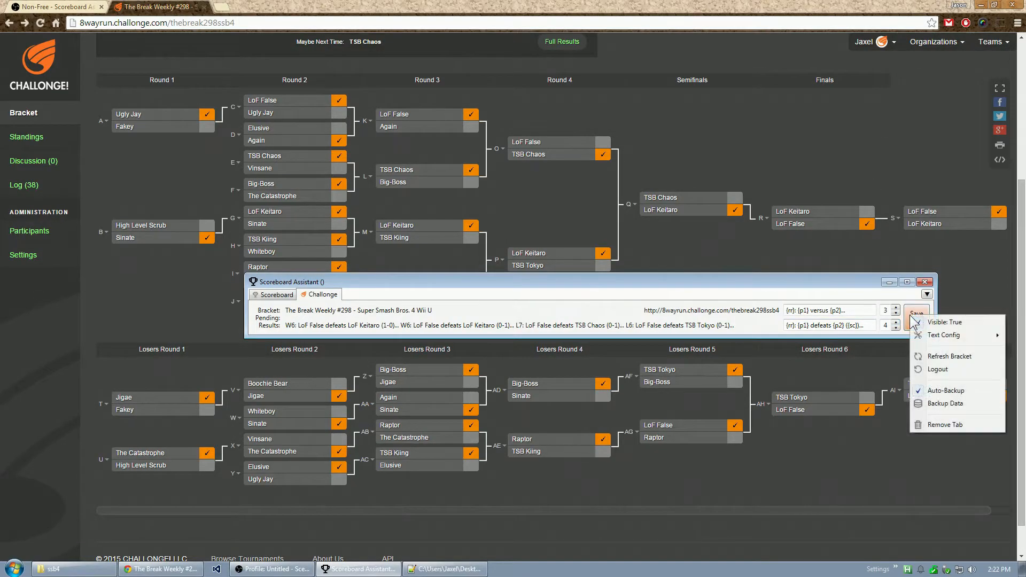
pyautogui.click(816, 277)
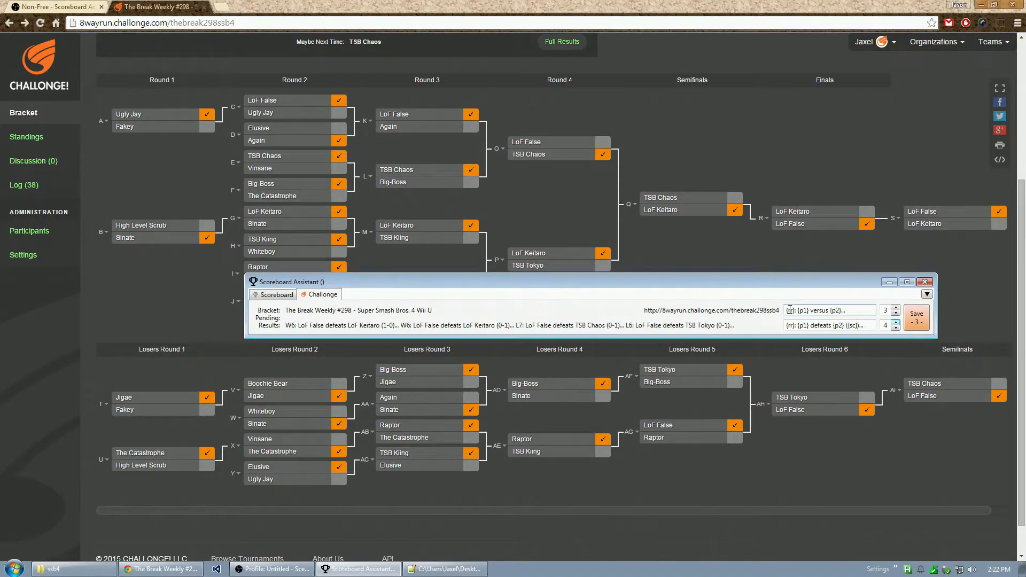
pyautogui.rightClick(920, 326)
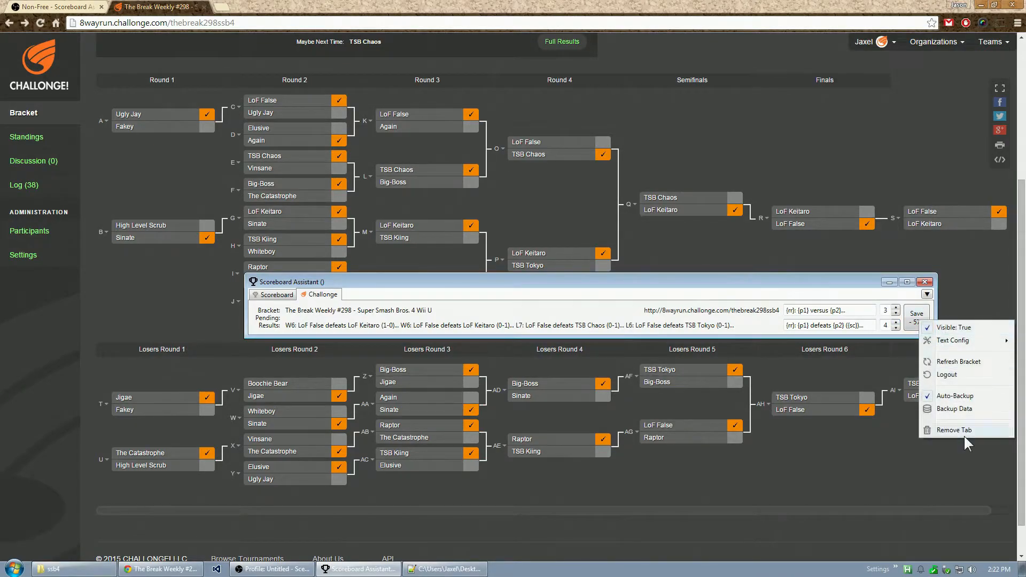
pyautogui.click(942, 430)
pyautogui.click(526, 325)
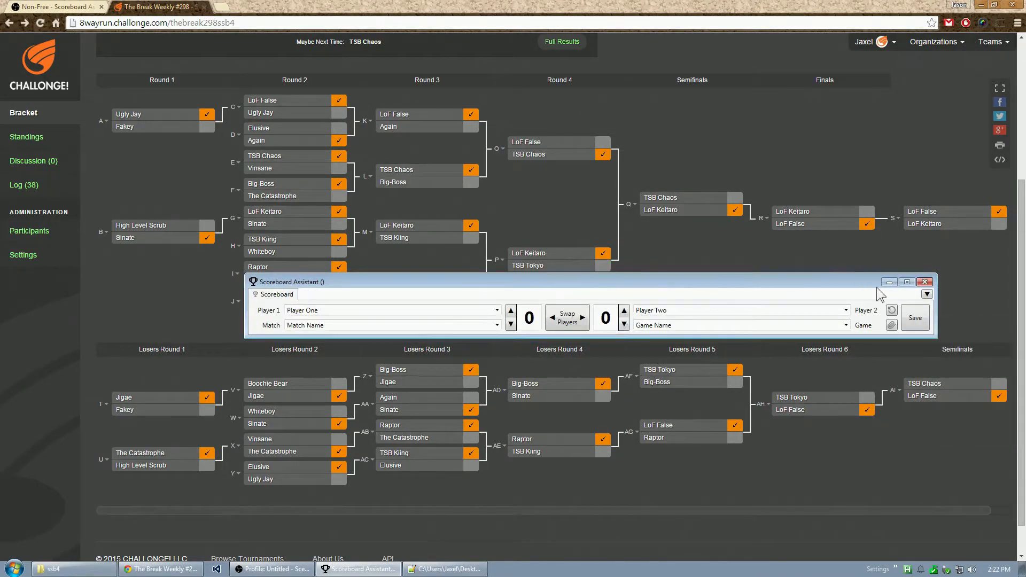
# Review the available external services and the configuration options of Scoreboard Assistant.
pyautogui.click(926, 294)
pyautogui.moveTo(876, 314)
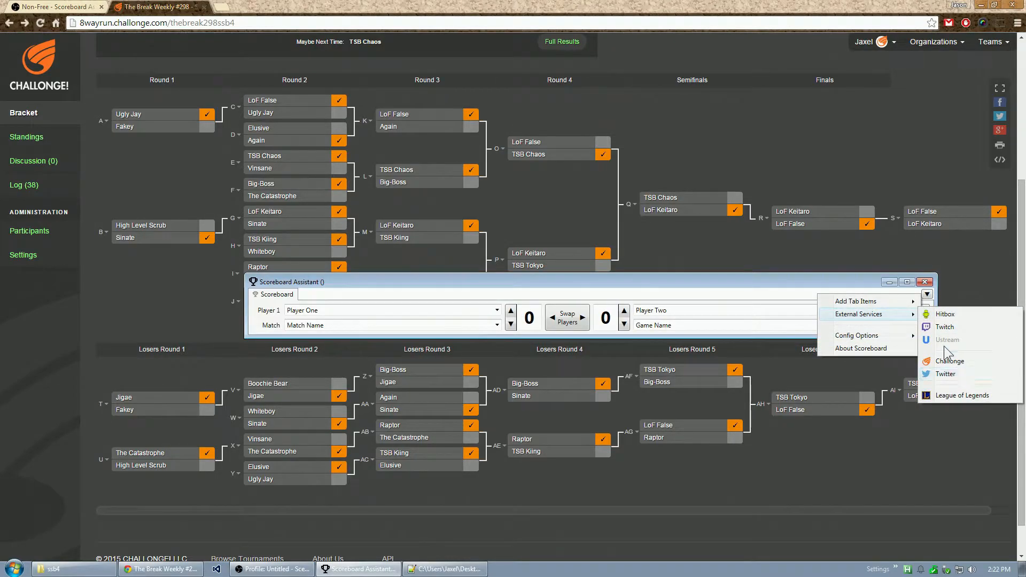
pyautogui.moveTo(850, 337)
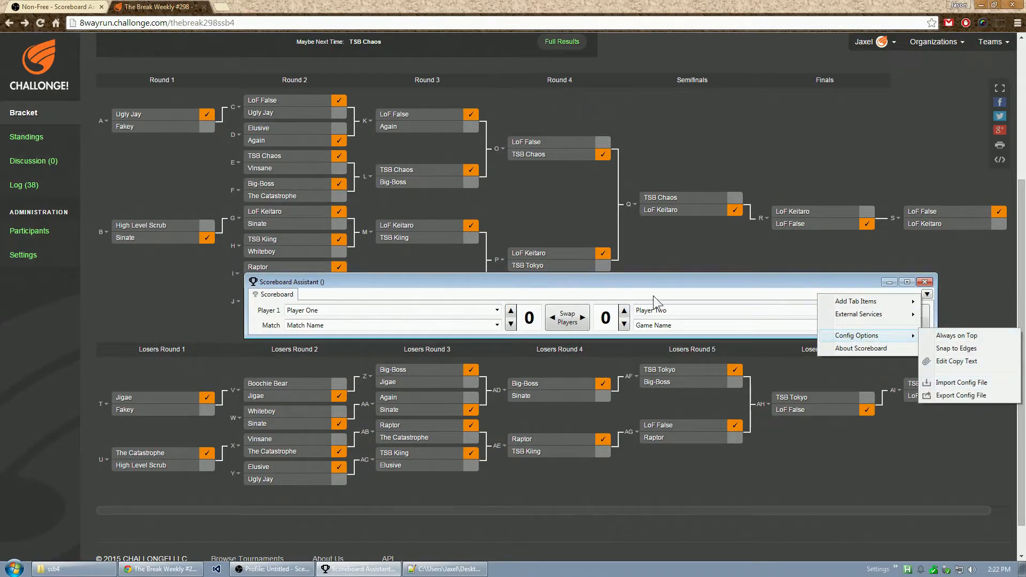
pyautogui.click(640, 284)
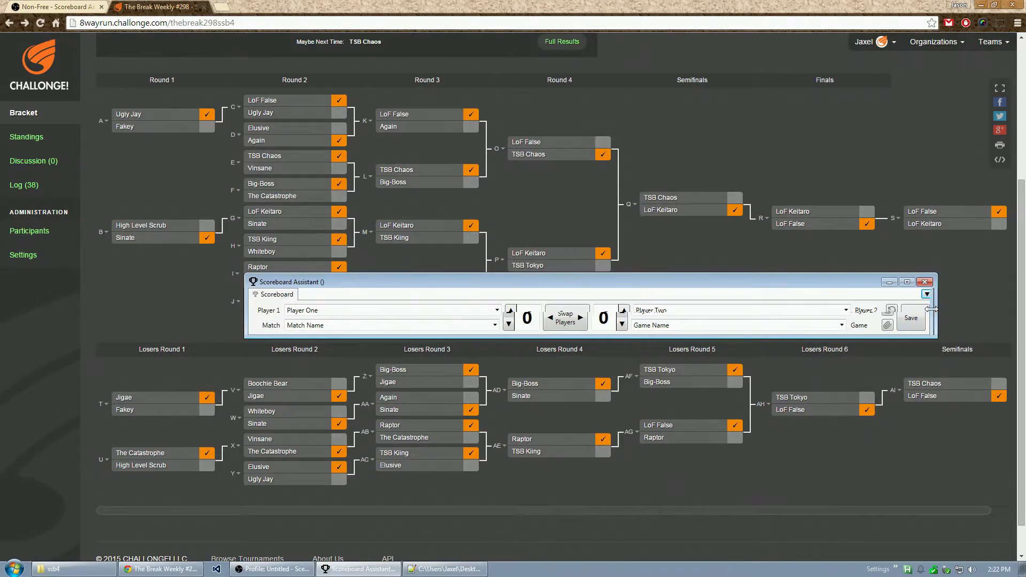
# Narrow the Scoreboard Assistant window and open versus.xml from the output folder.
pyautogui.moveTo(936, 312); pyautogui.dragTo(263, 394)
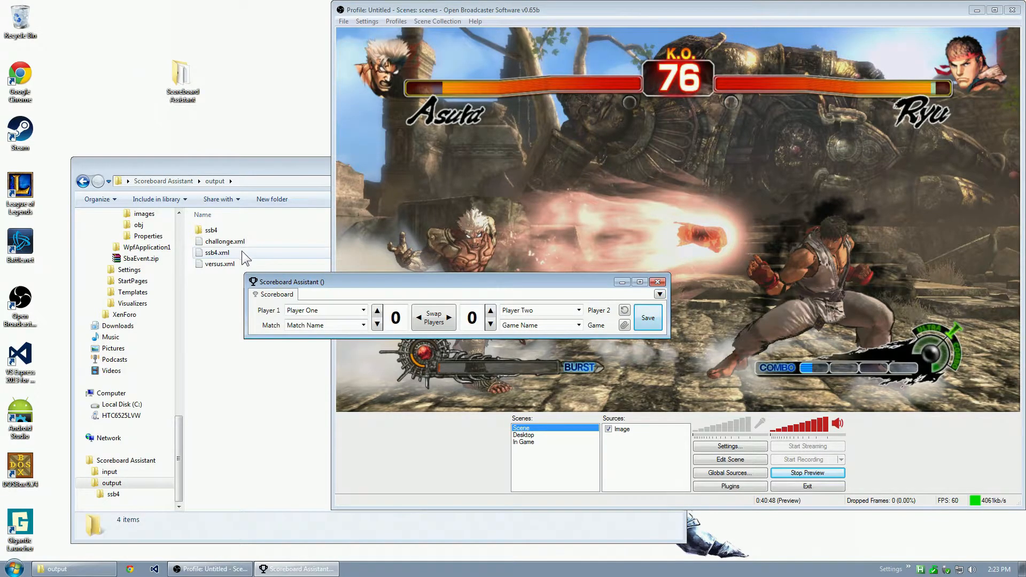
pyautogui.doubleClick(213, 267)
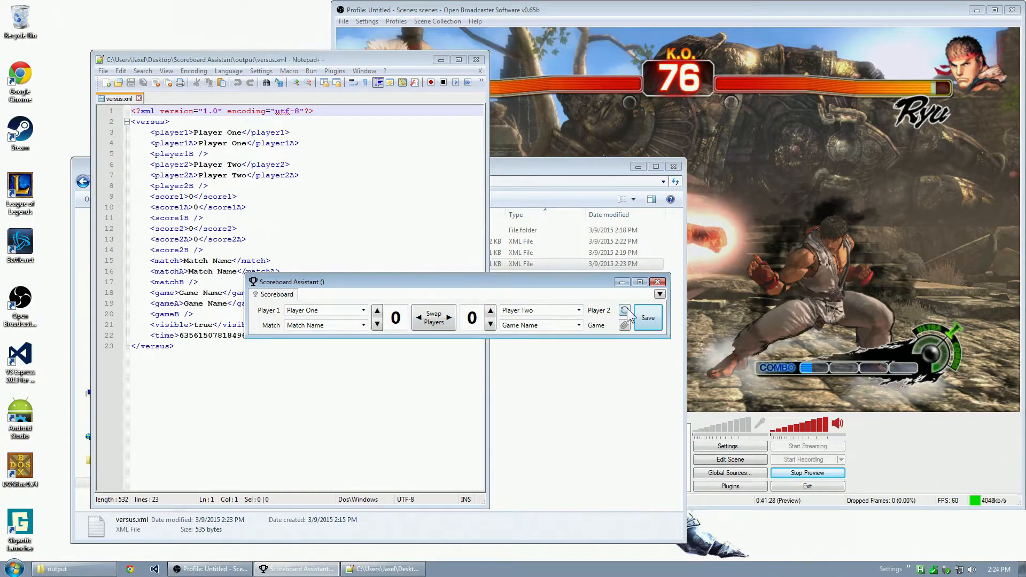
# Start adding a text source named Text to the current scene in Open Broadcaster Software.
pyautogui.click(756, 350)
pyautogui.rightClick(640, 465)
pyautogui.moveTo(668, 471)
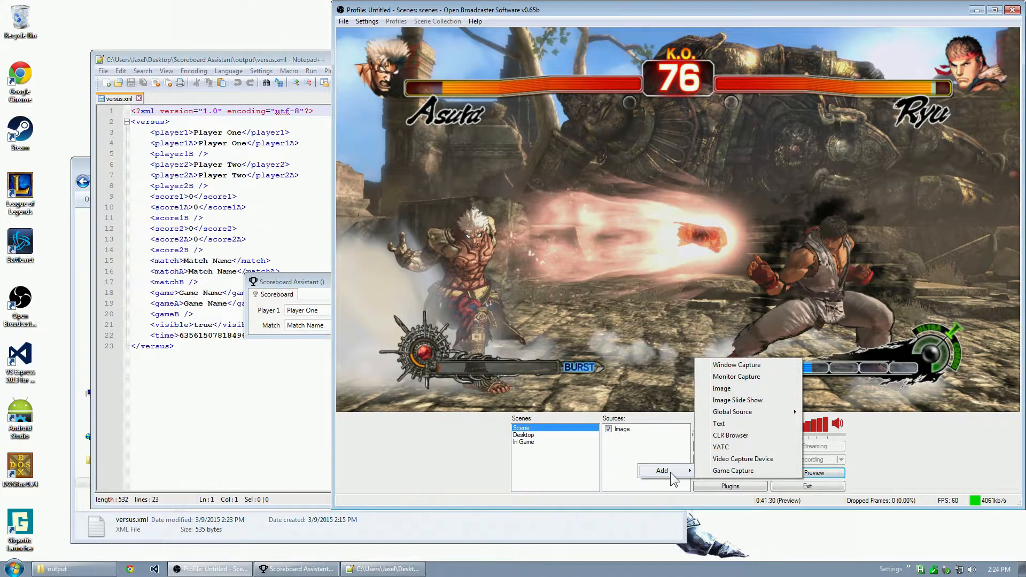
pyautogui.click(733, 423)
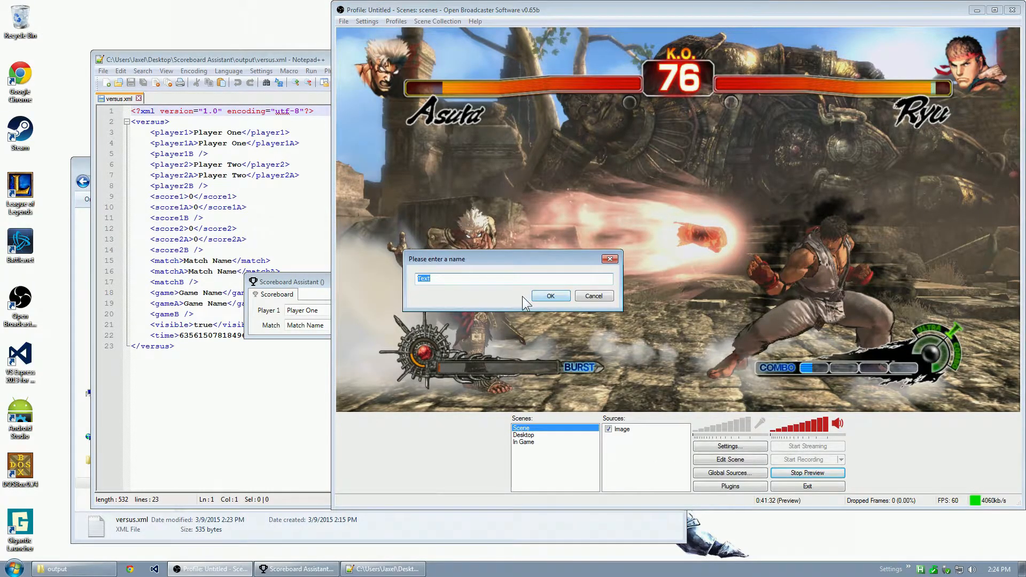
pyautogui.click(541, 297)
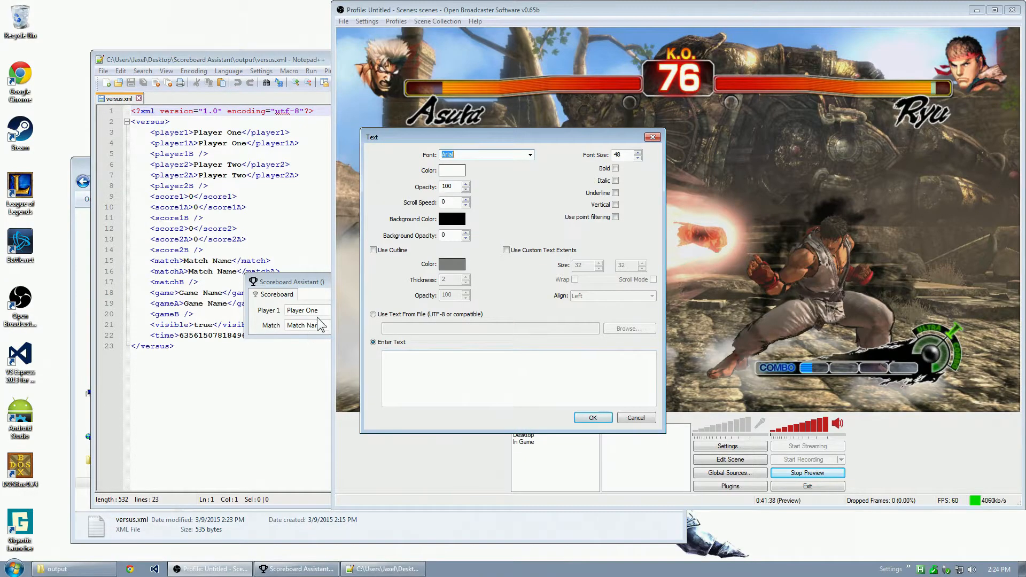
# In Scoreboard Assistant, set the Player 1 text format to Image and save the scoreboard.
pyautogui.click(325, 283)
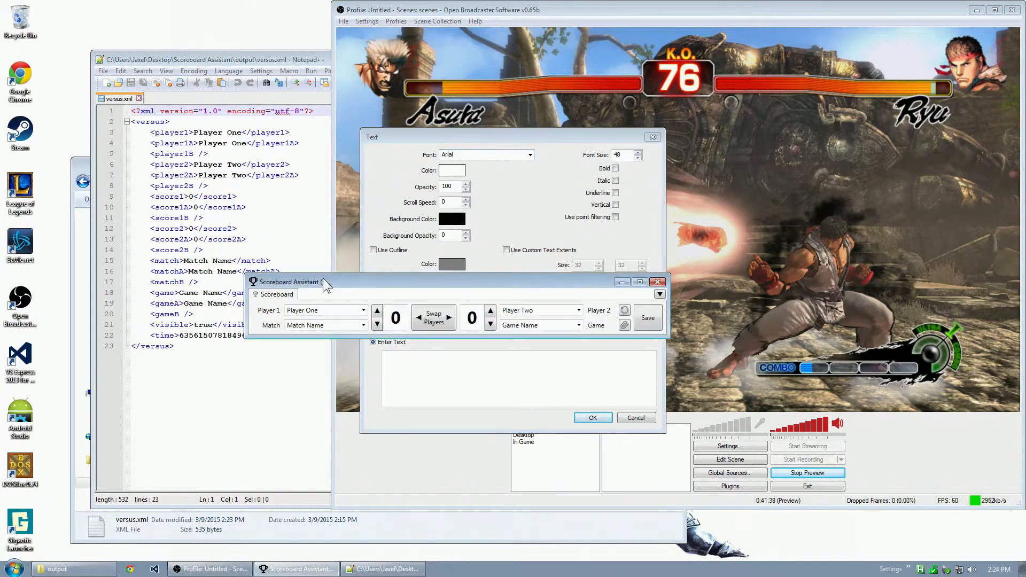
pyautogui.rightClick(656, 317)
pyautogui.moveTo(688, 339)
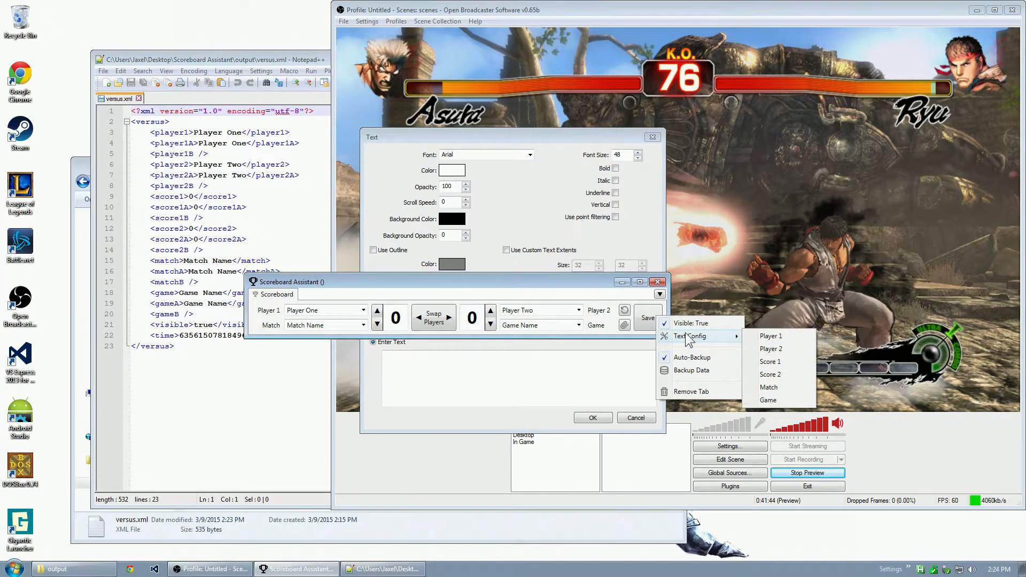
pyautogui.click(761, 339)
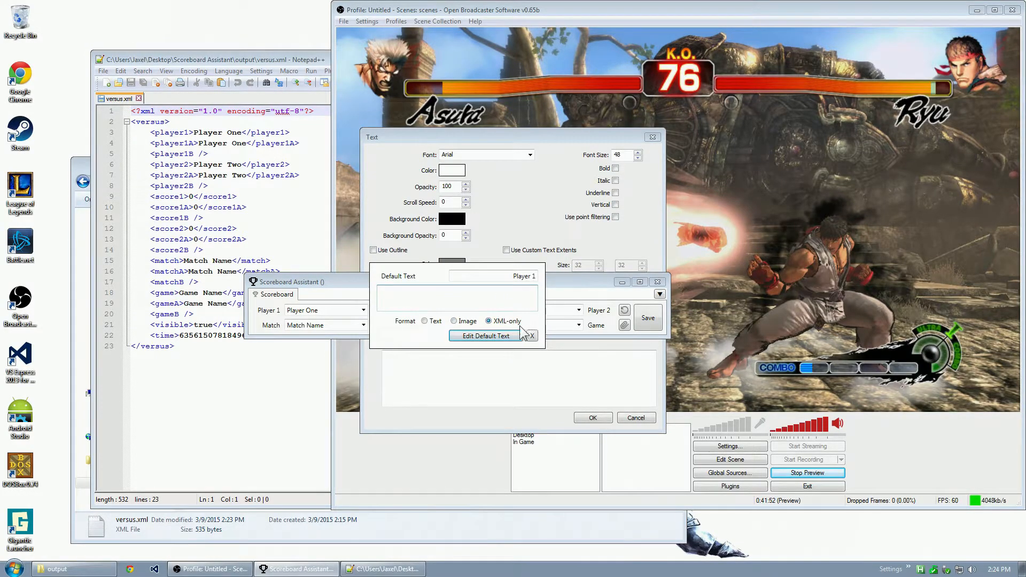
pyautogui.click(481, 335)
pyautogui.click(465, 322)
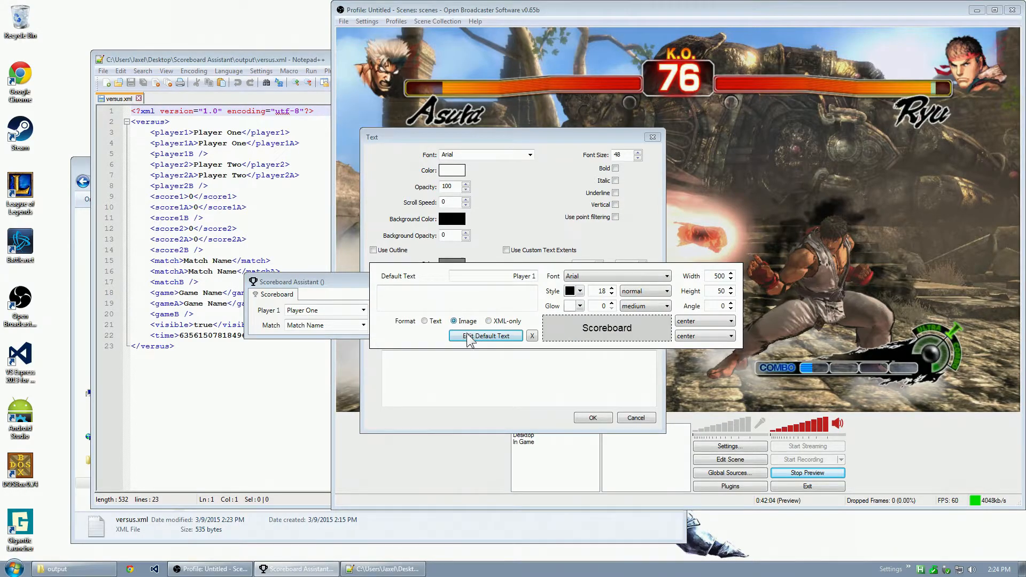
pyautogui.click(483, 335)
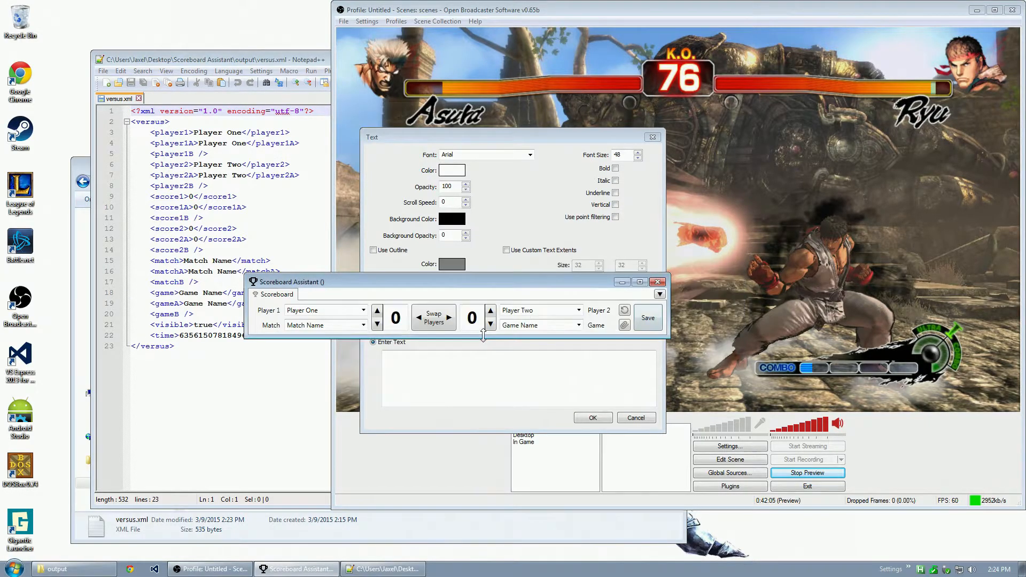
pyautogui.click(646, 320)
# Open the versus folder inside the output folder in Explorer, view player1.A.png, and close the image viewer.
pyautogui.click(287, 531)
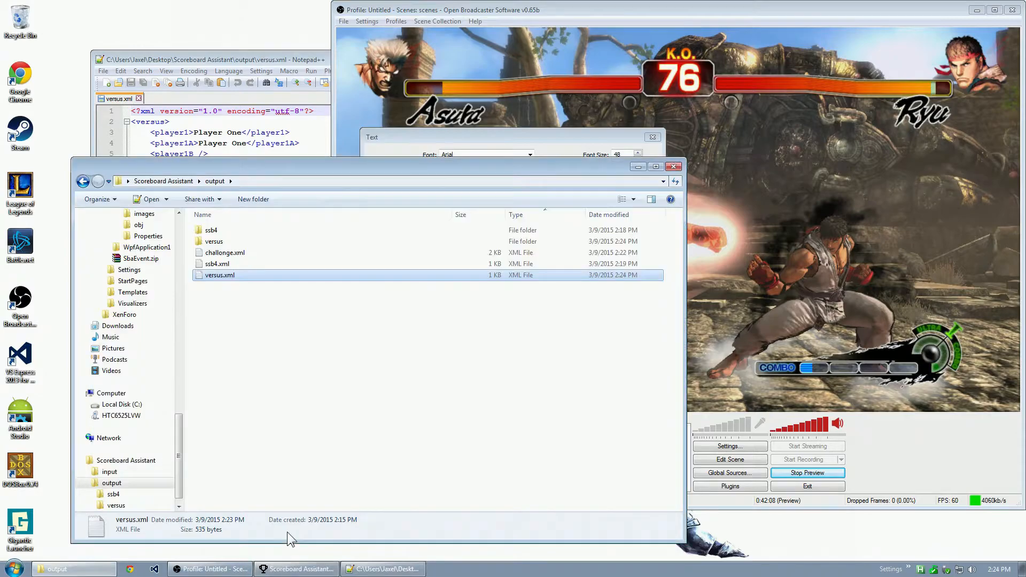
pyautogui.doubleClick(239, 241)
pyautogui.click(222, 226)
pyautogui.doubleClick(222, 225)
pyautogui.hotkey('alt', 'F4')
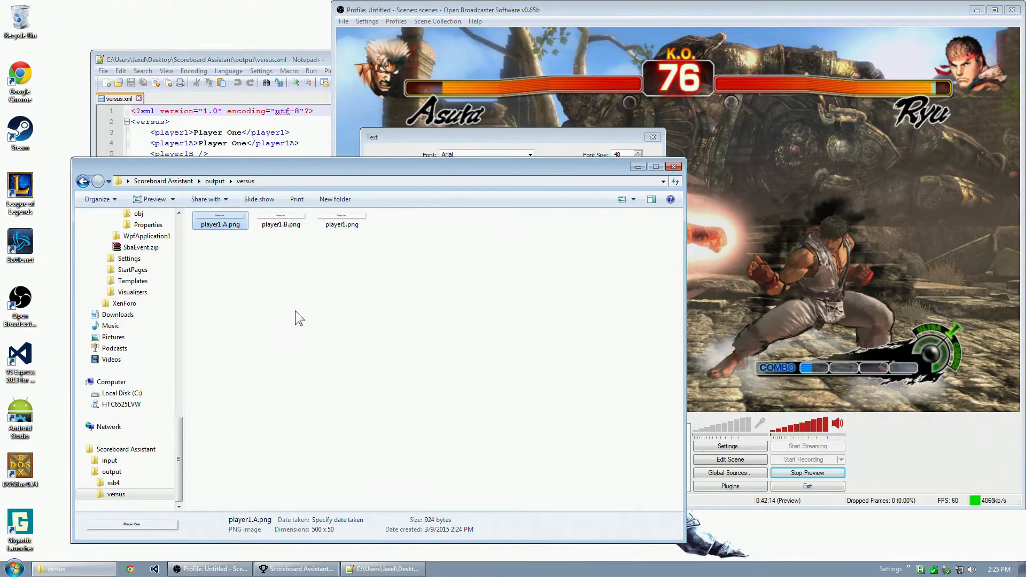
# Show the versus folder's files as extra large icons and inspect the Player 1 images.
pyautogui.click(631, 200)
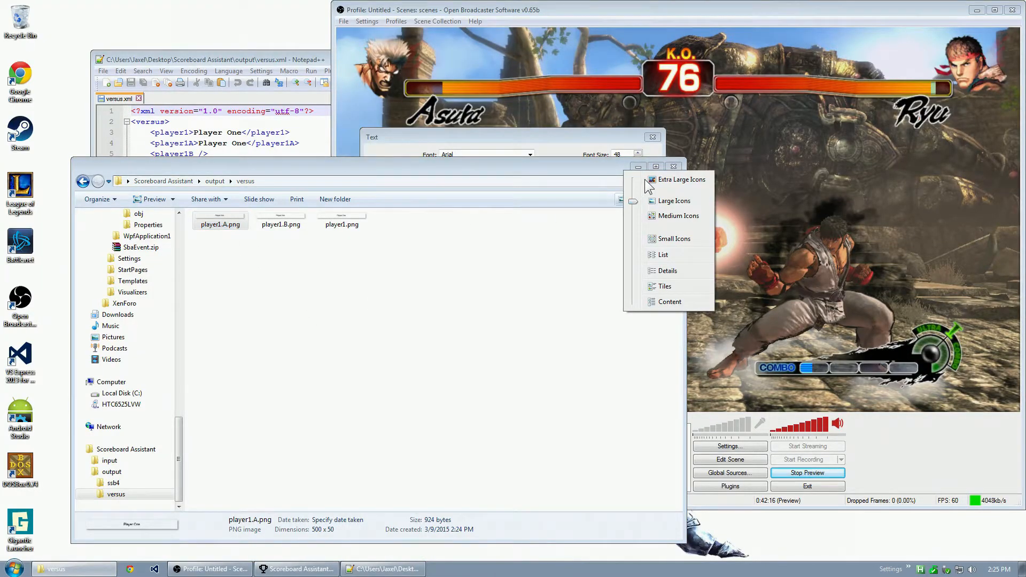
pyautogui.click(677, 180)
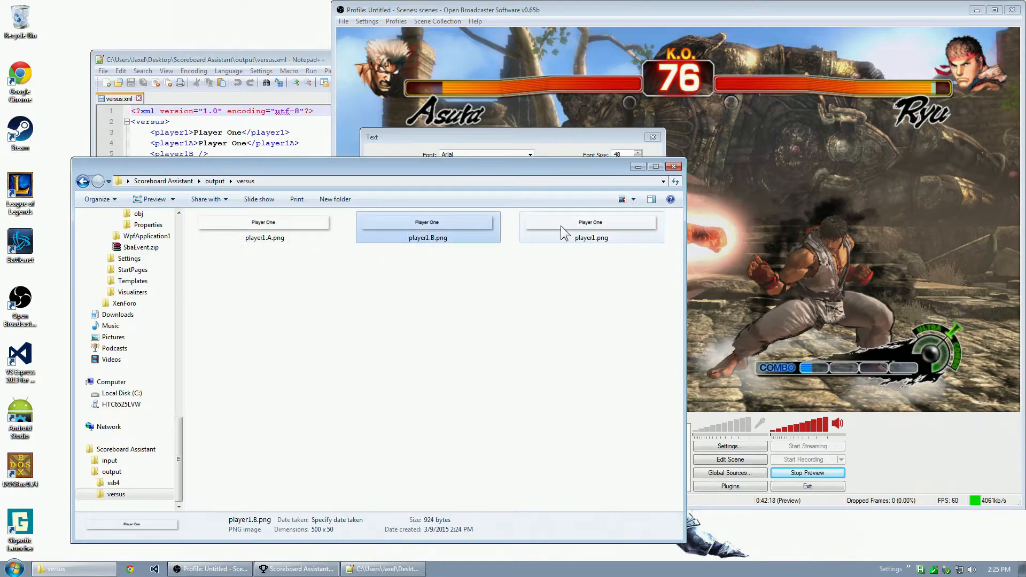
pyautogui.click(475, 222)
pyautogui.click(295, 238)
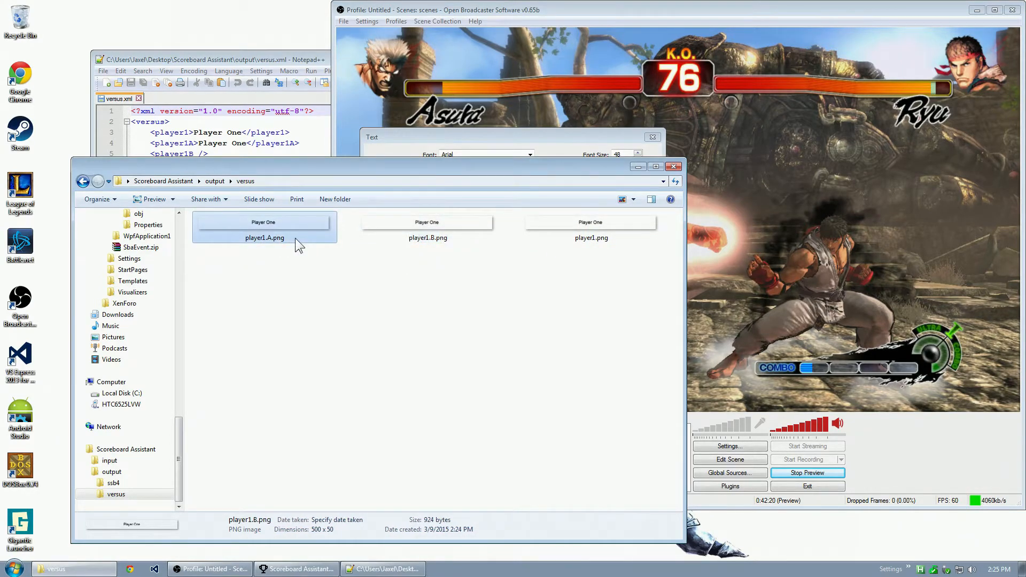
# Compare the text source options in Open Broadcaster Software with the Player 1 text settings in Scoreboard Assistant.
pyautogui.click(479, 134)
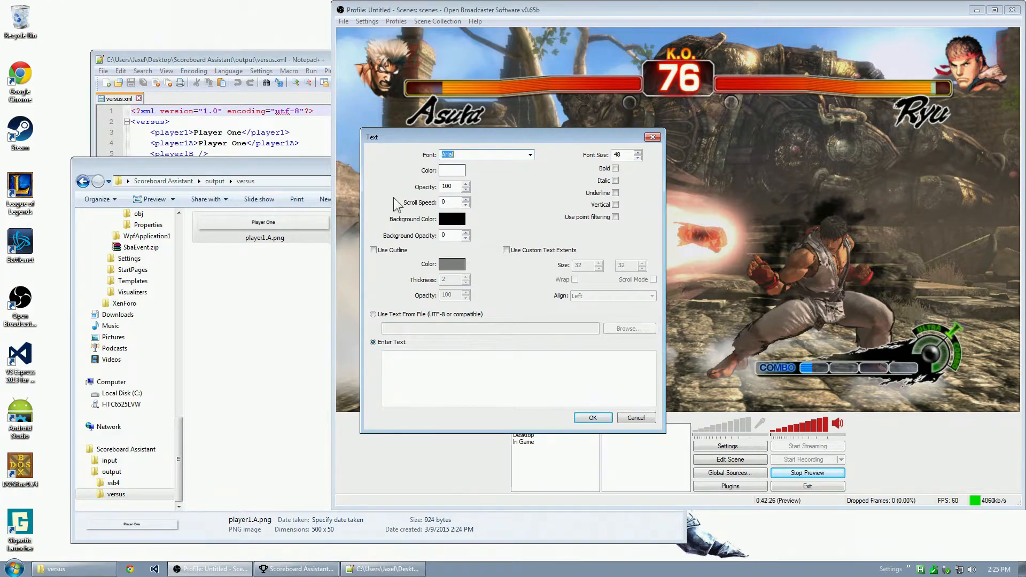
pyautogui.click(287, 569)
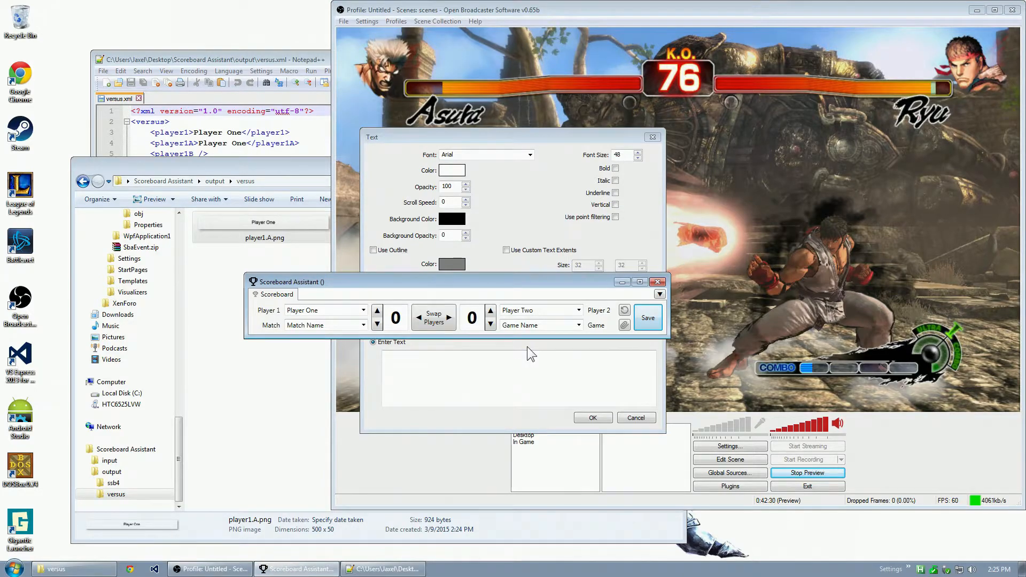
pyautogui.rightClick(653, 318)
pyautogui.moveTo(684, 332)
pyautogui.click(756, 335)
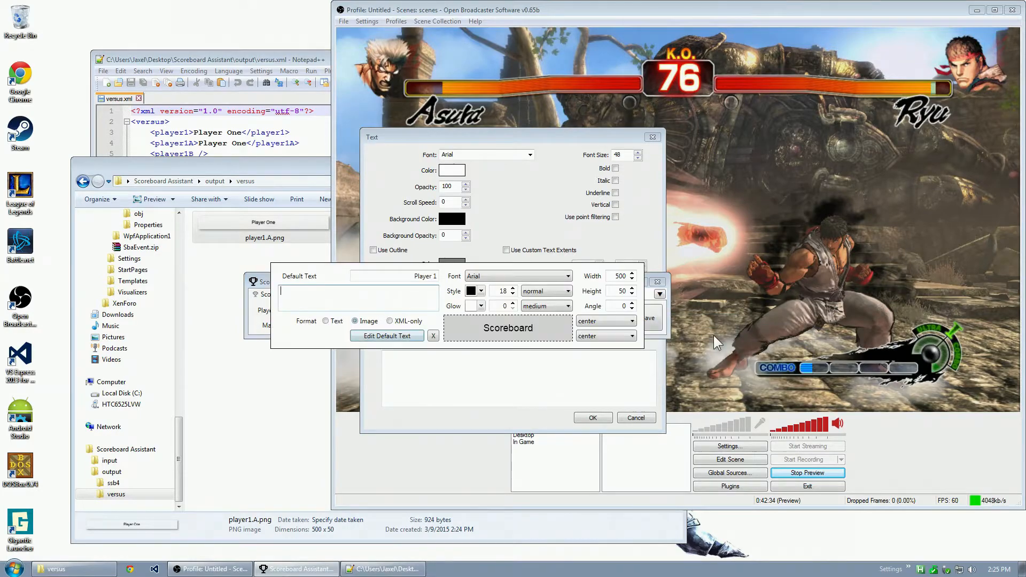
# View player1.A.png from the versus folder again and close the image viewer.
pyautogui.click(234, 227)
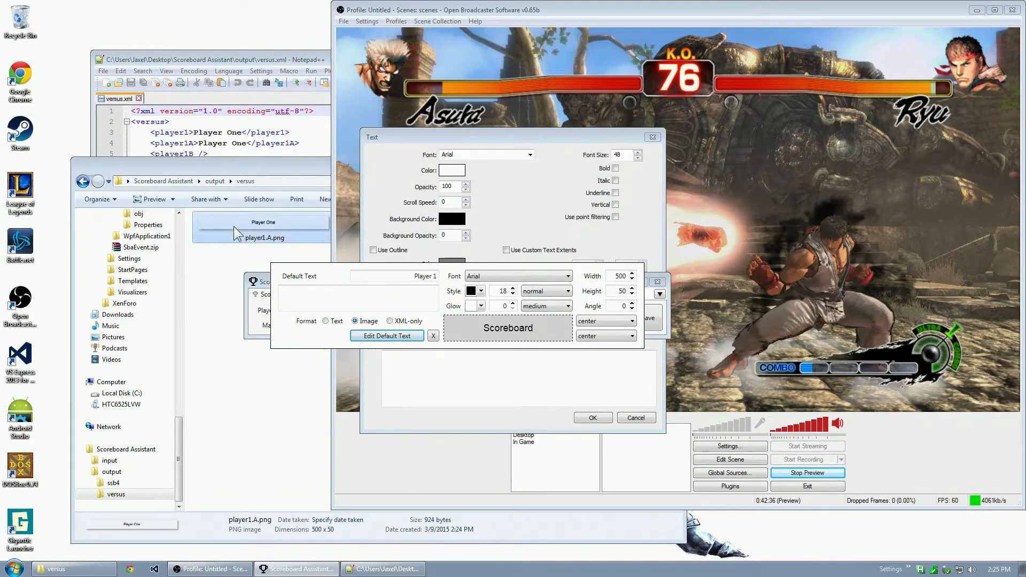
pyautogui.doubleClick(234, 227)
pyautogui.click(1014, 4)
pyautogui.moveTo(256, 213); pyautogui.dragTo(802, 191)
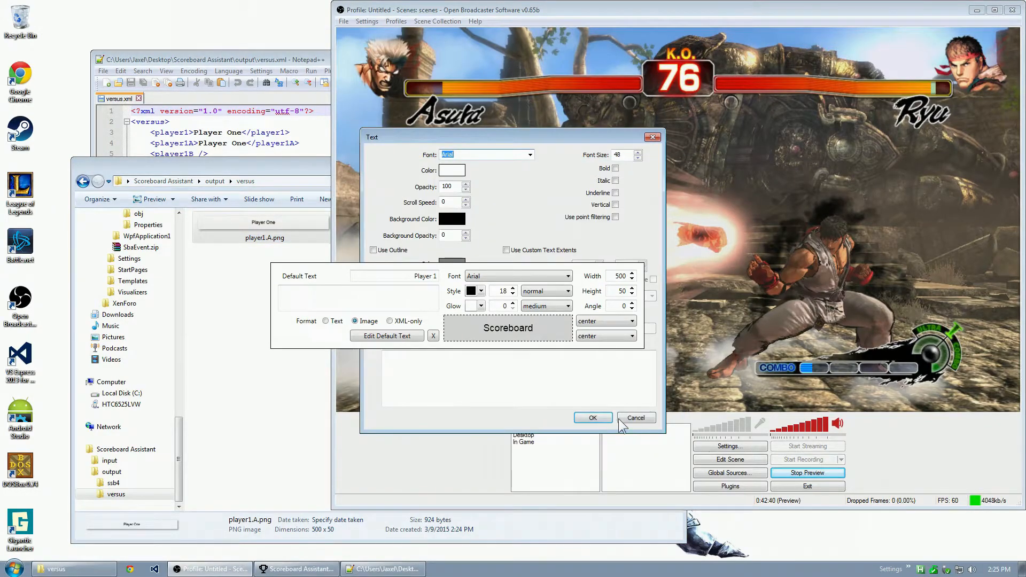
# In Open Broadcaster Software, cancel the text source, add an image source named Image 2, and close the Player 1 text settings.
pyautogui.click(635, 418)
pyautogui.rightClick(642, 454)
pyautogui.moveTo(666, 461)
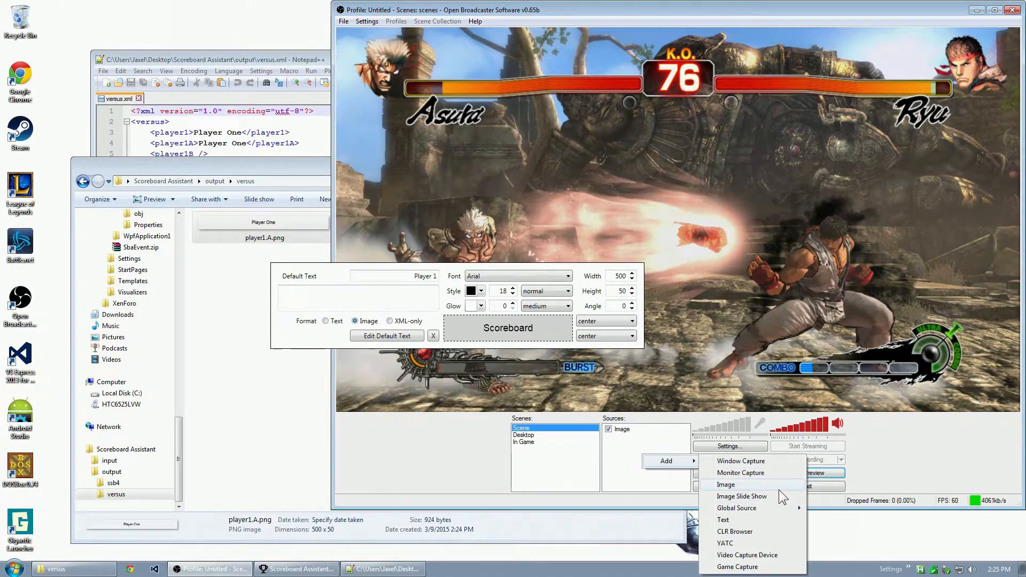
pyautogui.click(759, 484)
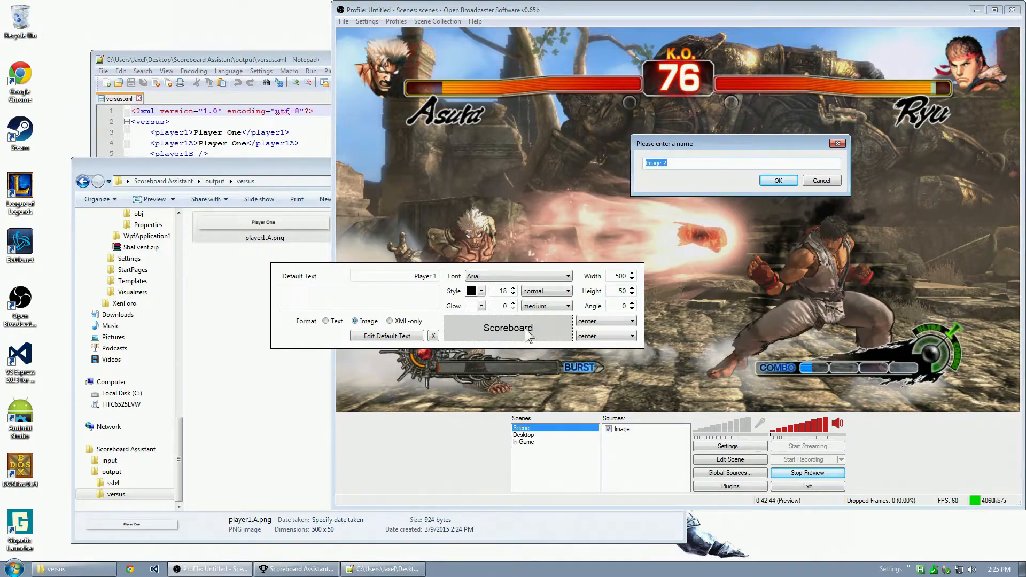
pyautogui.click(432, 336)
pyautogui.click(778, 180)
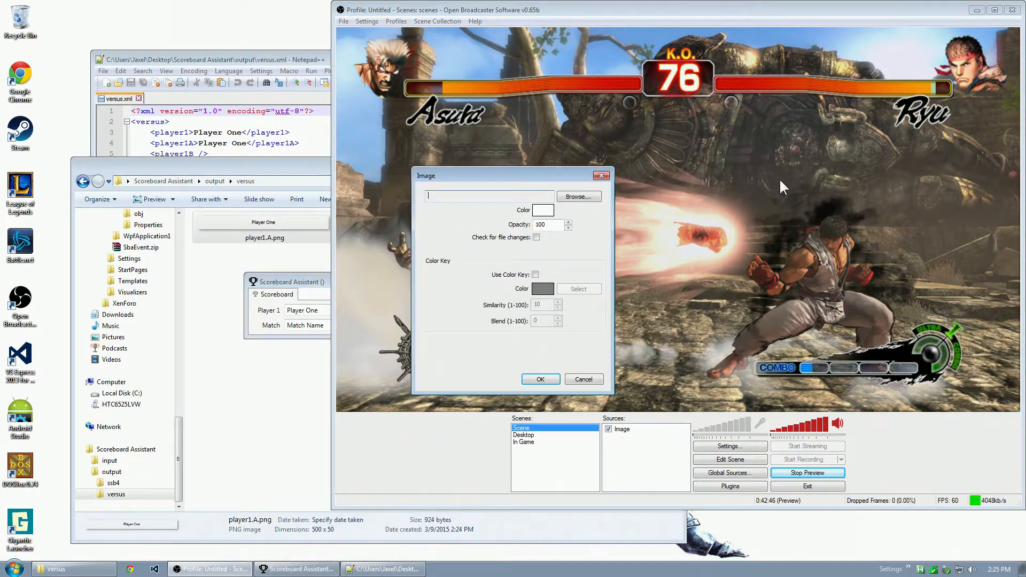
# Load player1.A.png from the desktop folder Scoreboard Assistant\output\versus into the new image source and accept its settings.
pyautogui.click(579, 197)
pyautogui.click(467, 362)
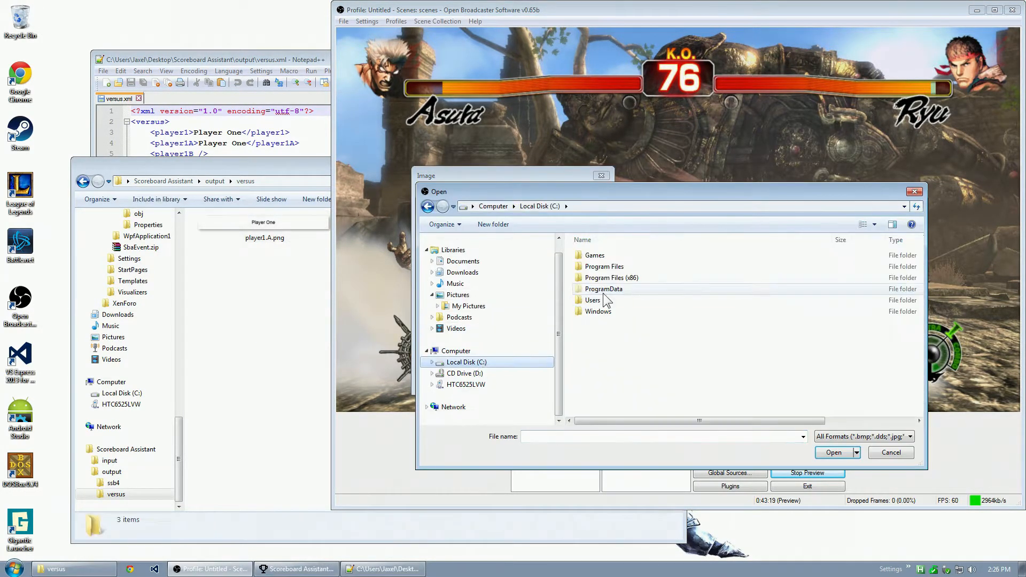
pyautogui.doubleClick(593, 300)
pyautogui.doubleClick(596, 268)
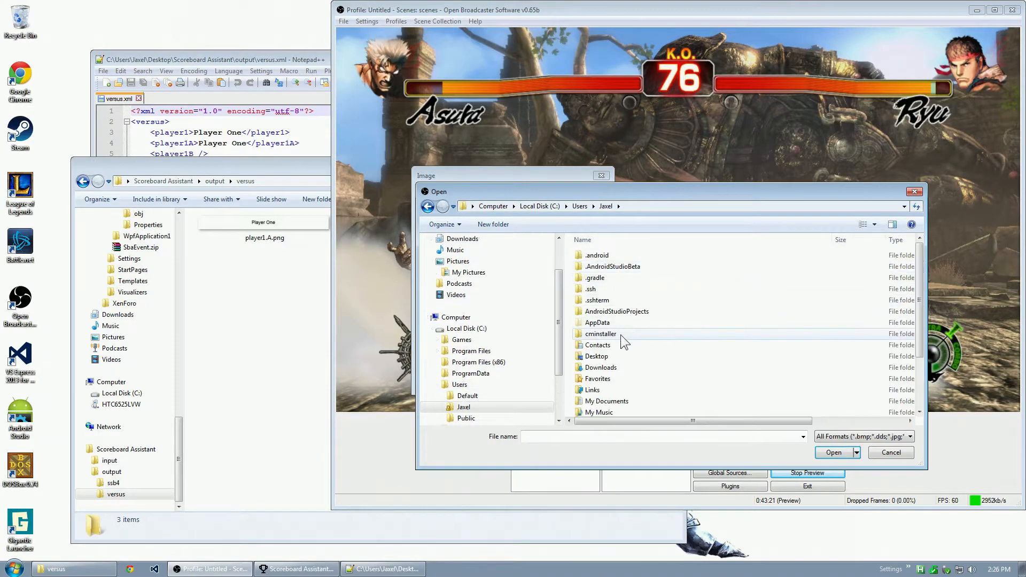
pyautogui.doubleClick(608, 355)
pyautogui.doubleClick(640, 256)
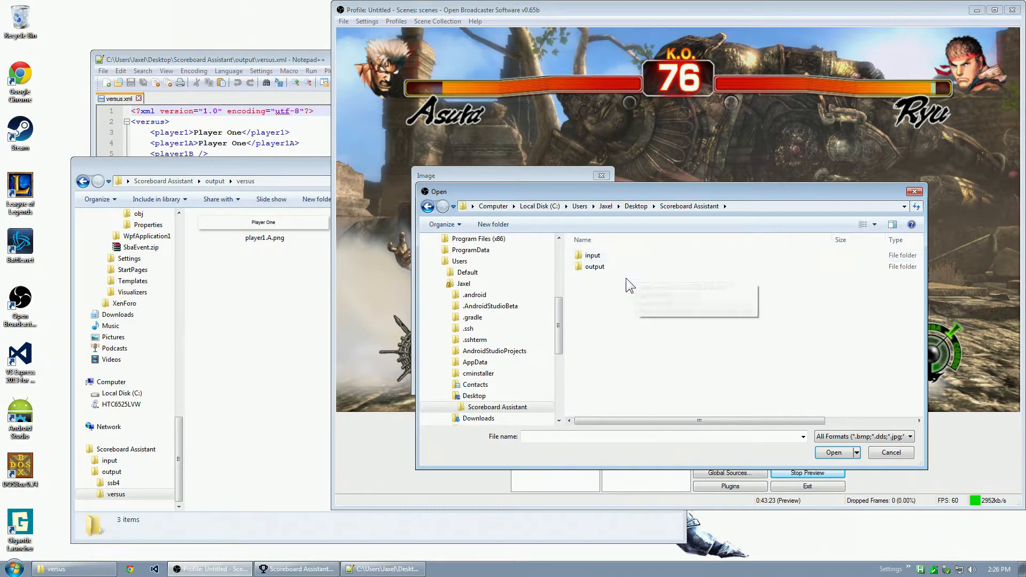
pyautogui.doubleClick(615, 267)
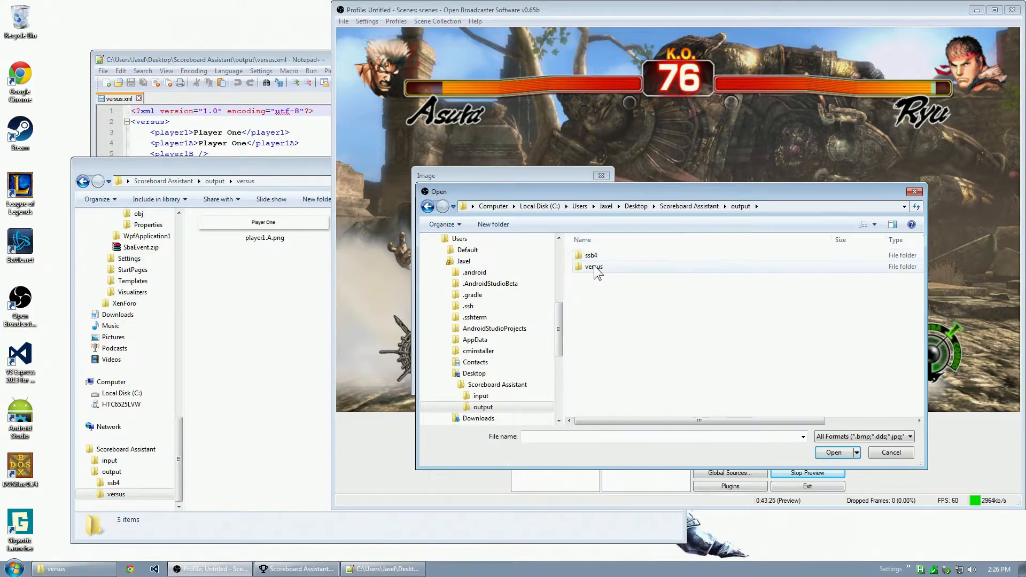
pyautogui.doubleClick(595, 266)
pyautogui.click(602, 278)
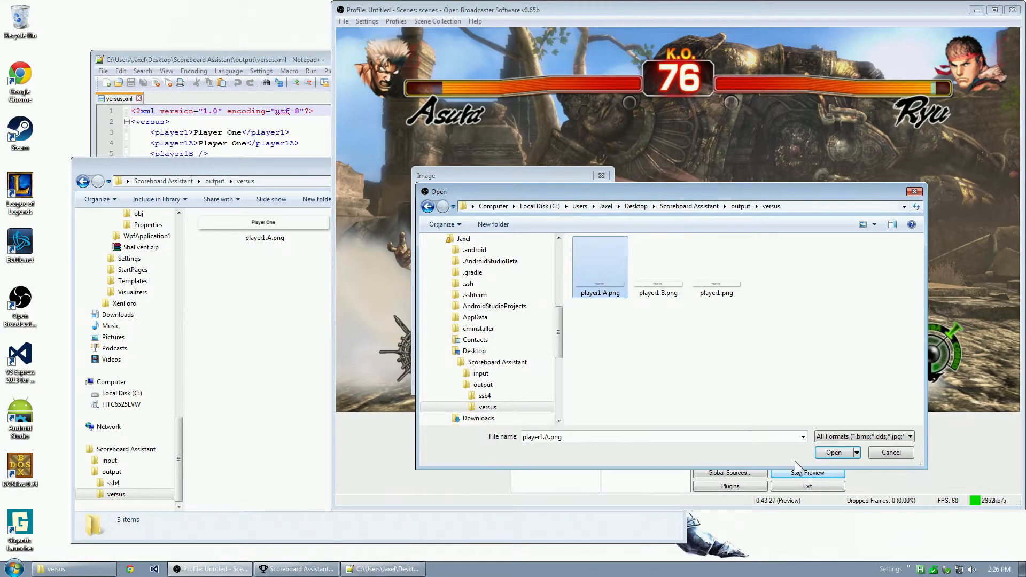
pyautogui.click(833, 452)
pyautogui.click(535, 380)
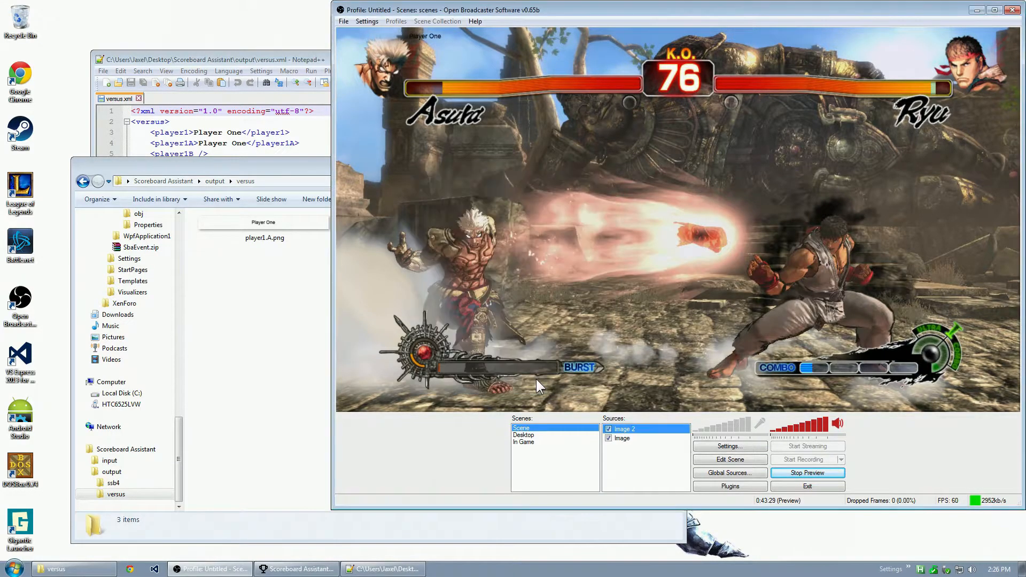
# Turn on scene editing and move the Player One image above the first fighter's health bar.
pyautogui.click(730, 460)
pyautogui.moveTo(393, 34); pyautogui.dragTo(493, 59)
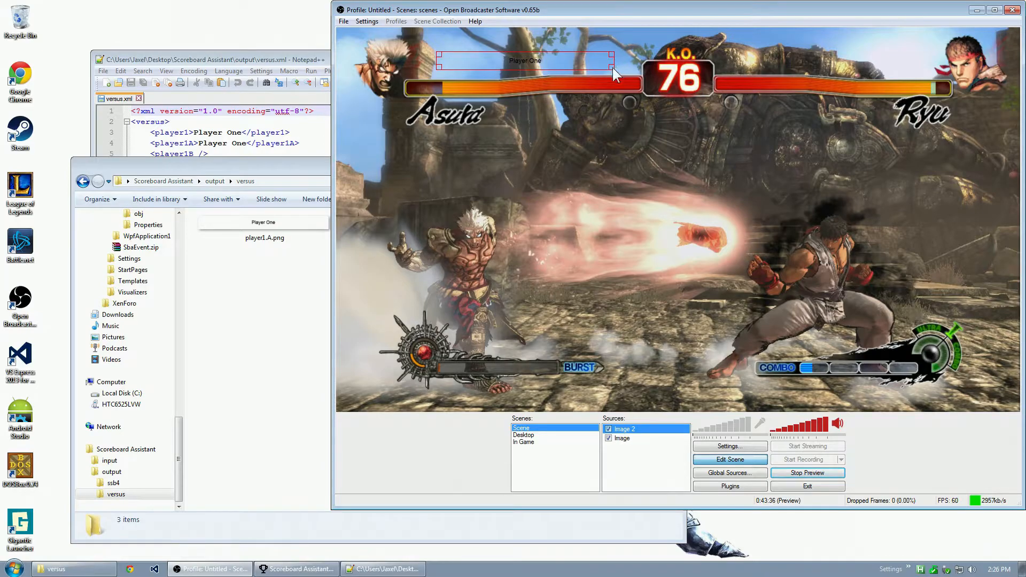
# In Scoreboard Assistant, set the Player 1 text's glow color to black and its font color to white.
pyautogui.click(301, 572)
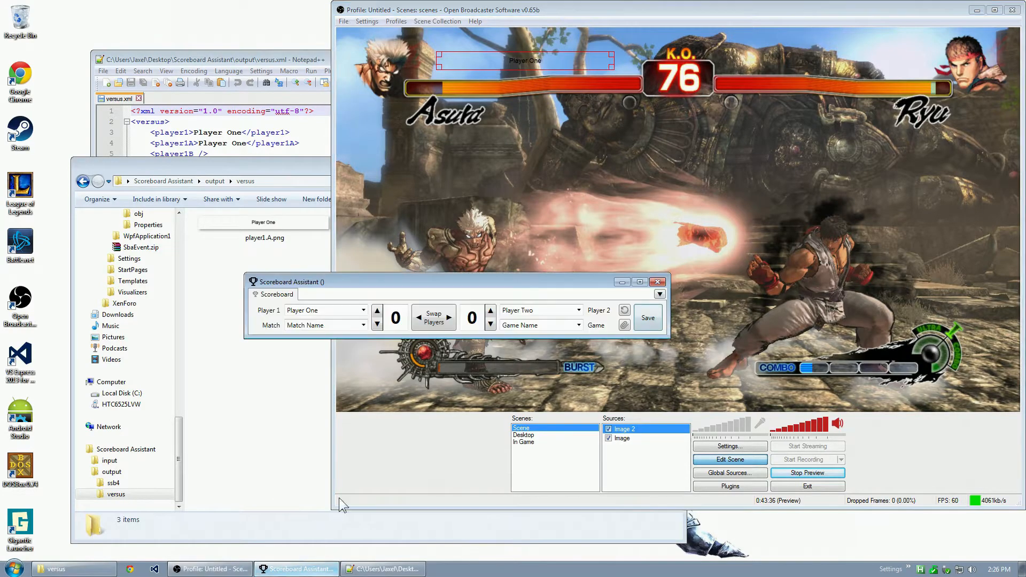
pyautogui.rightClick(646, 317)
pyautogui.moveTo(689, 336)
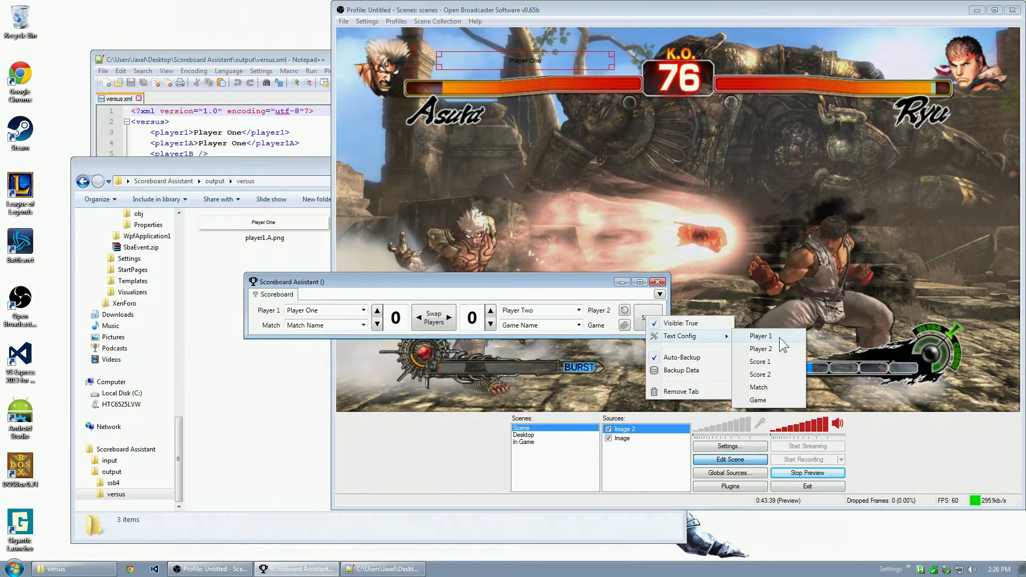
pyautogui.click(779, 337)
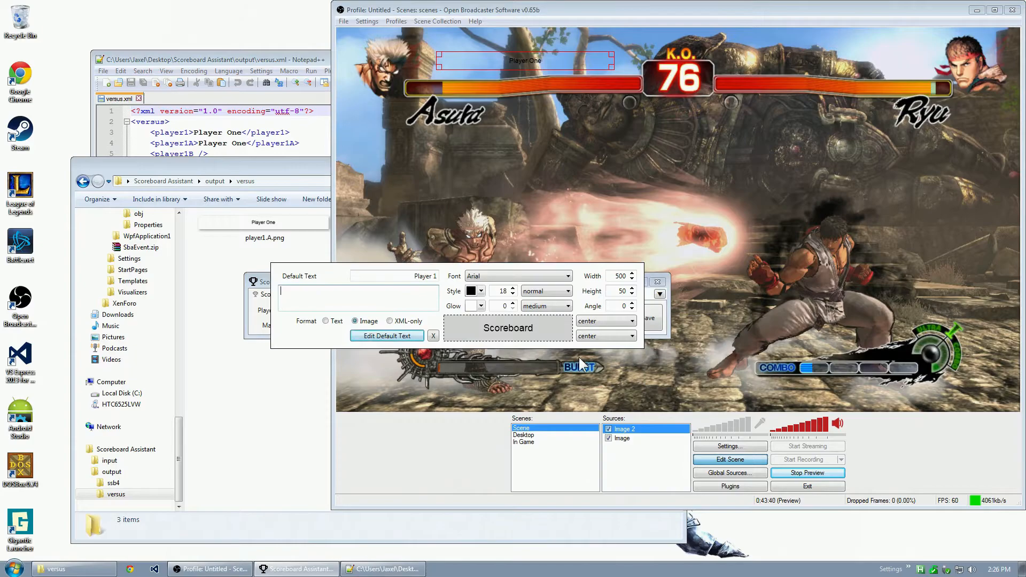
pyautogui.click(482, 306)
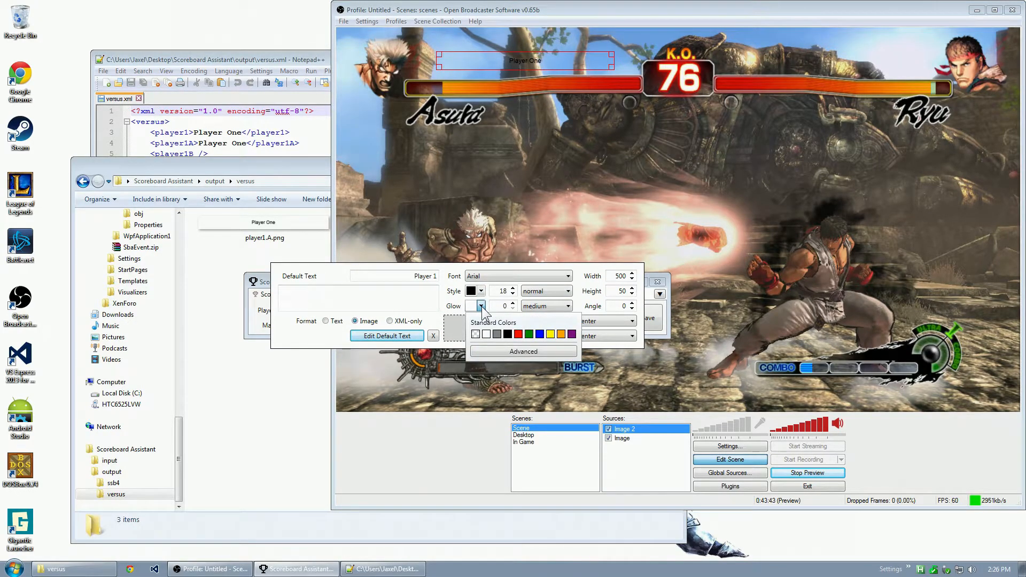
pyautogui.click(507, 334)
pyautogui.click(482, 293)
pyautogui.click(492, 320)
# Set the Player 1 text's font size to 24 and glow size to 2, and close its settings.
pyautogui.click(512, 288)
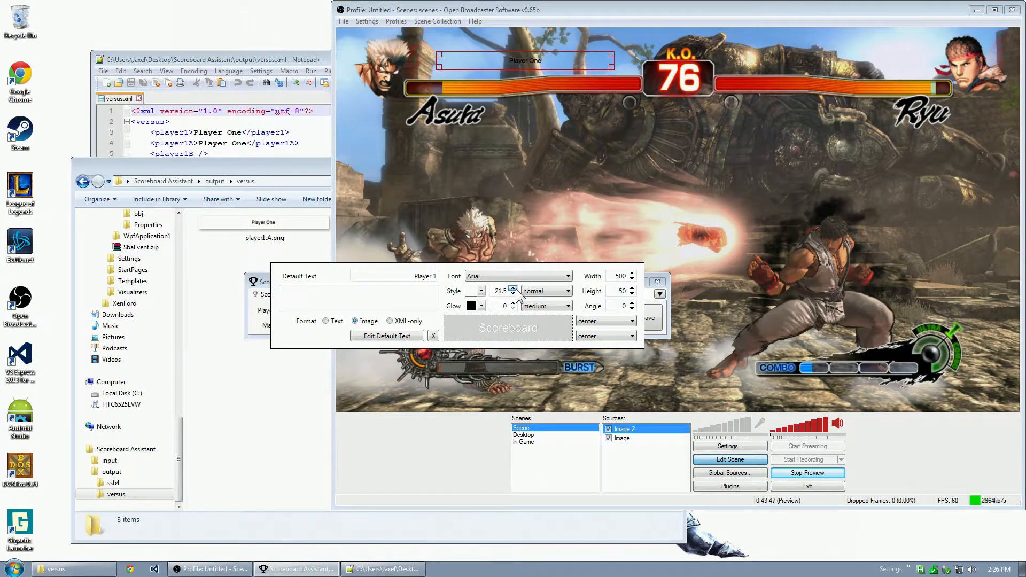
pyautogui.click(512, 288)
pyautogui.click(513, 288)
pyautogui.click(513, 303)
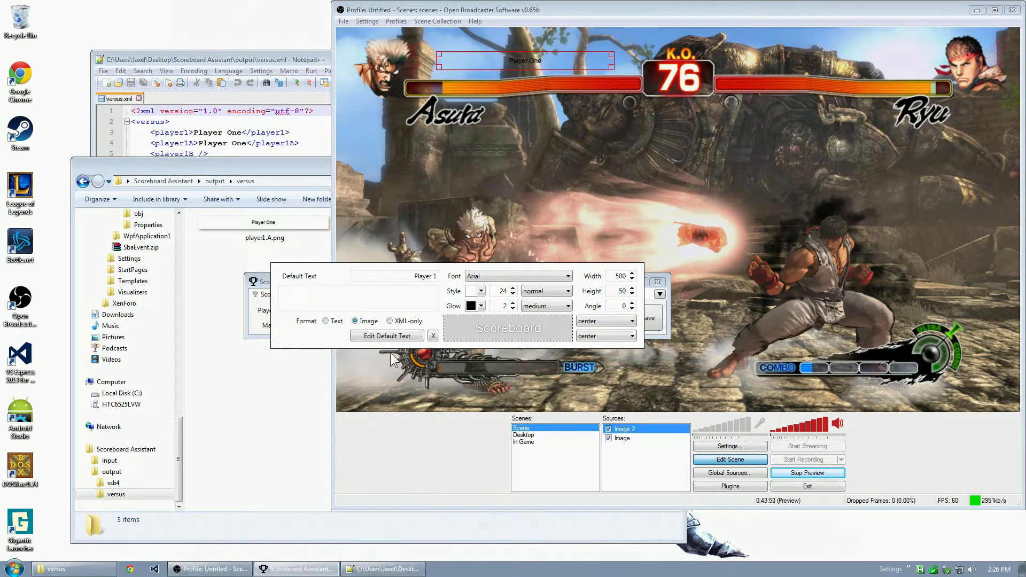
pyautogui.click(373, 336)
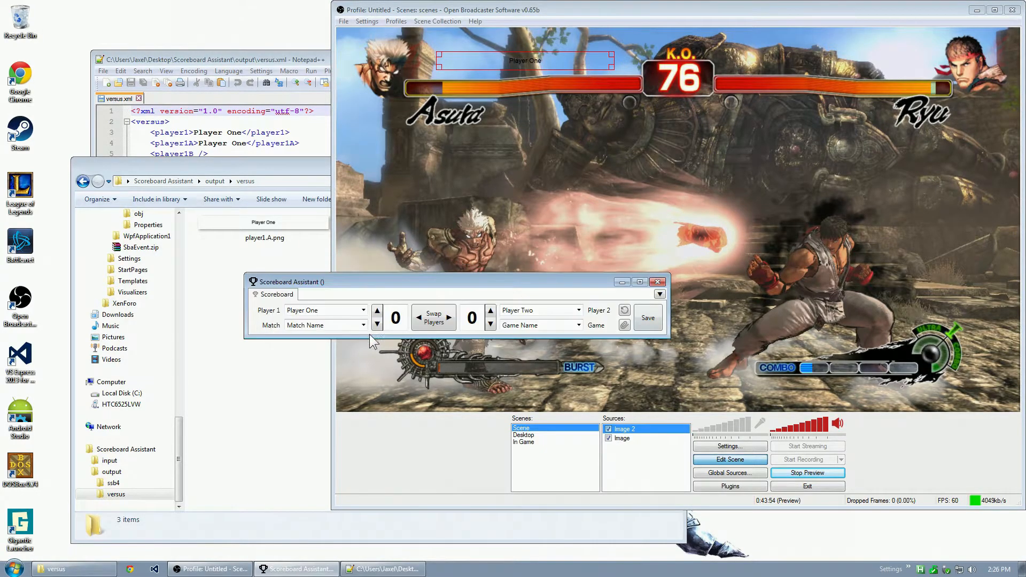
# Save the scoreboard and make the Image 2 source in Open Broadcaster Software check for file changes.
pyautogui.click(648, 319)
pyautogui.click(656, 427)
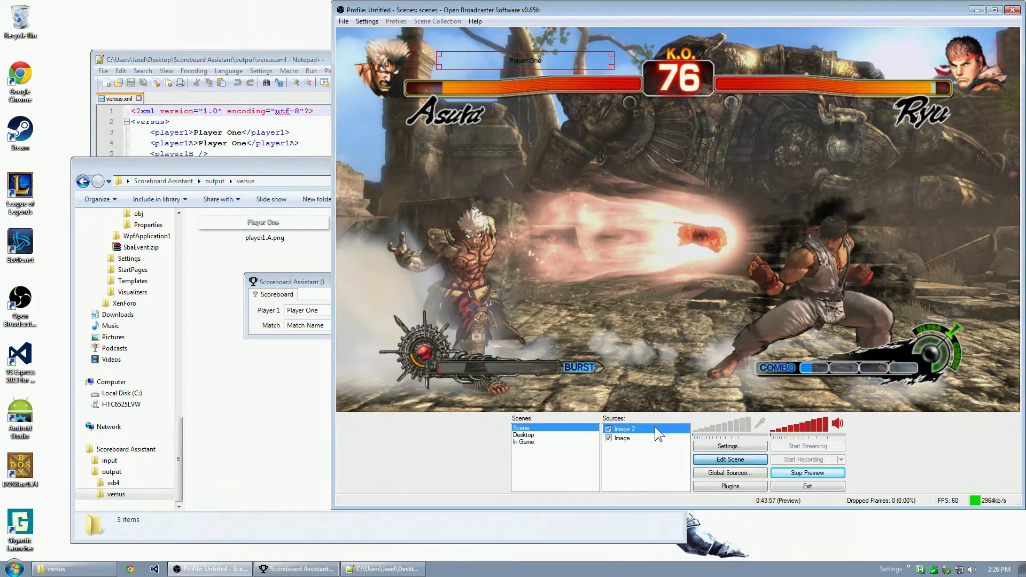
pyautogui.rightClick(655, 426)
pyautogui.click(687, 500)
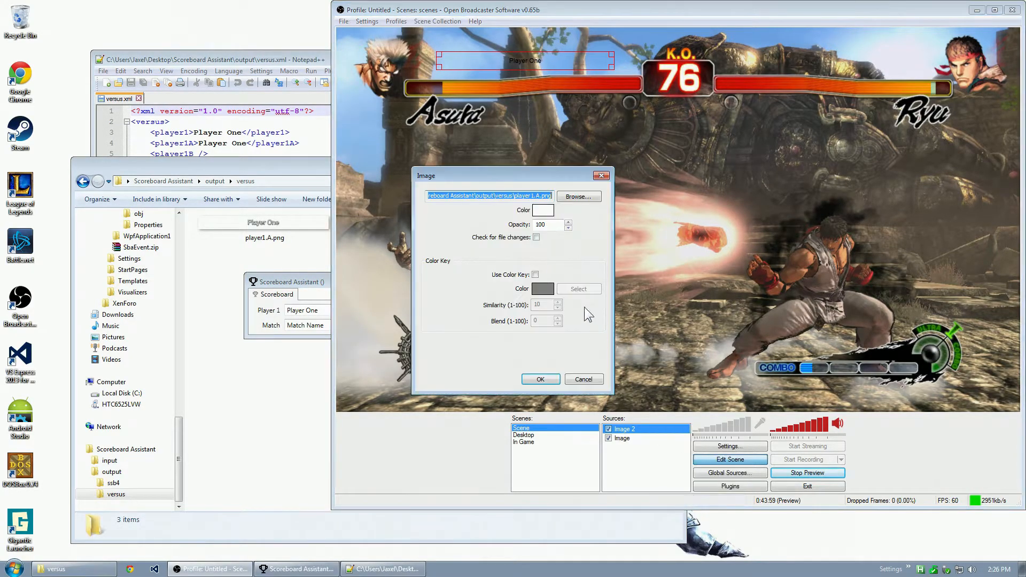
pyautogui.click(536, 237)
pyautogui.click(540, 379)
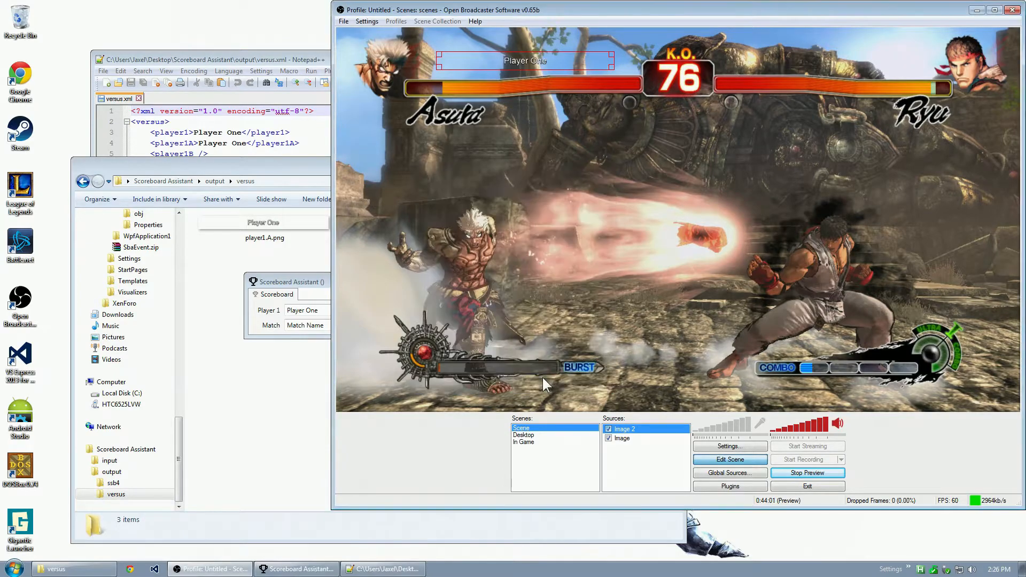
# In Scoreboard Assistant, set Player 1's name to adsfgtfdsfg and save the scoreboard.
pyautogui.click(319, 294)
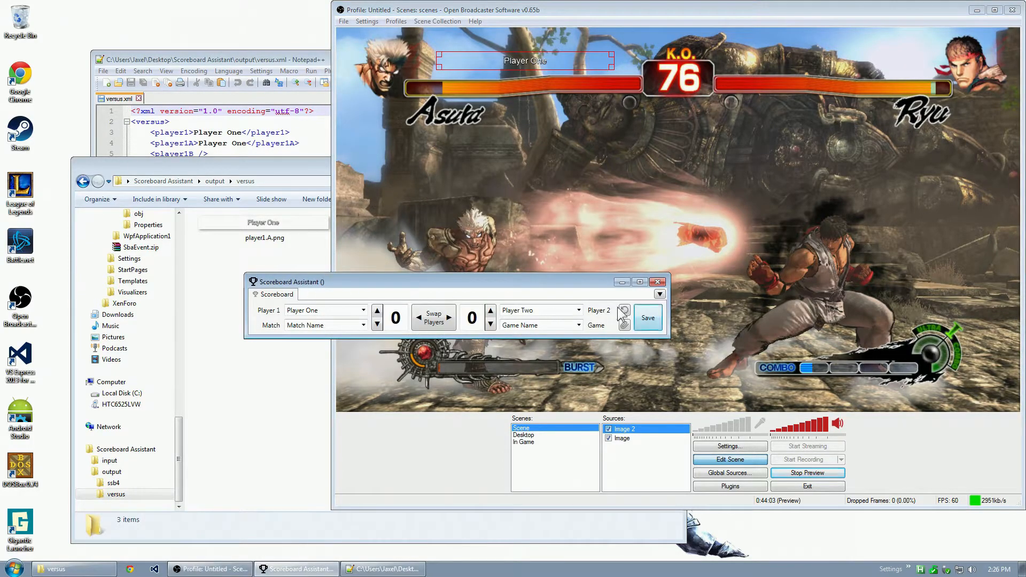
pyautogui.click(336, 308)
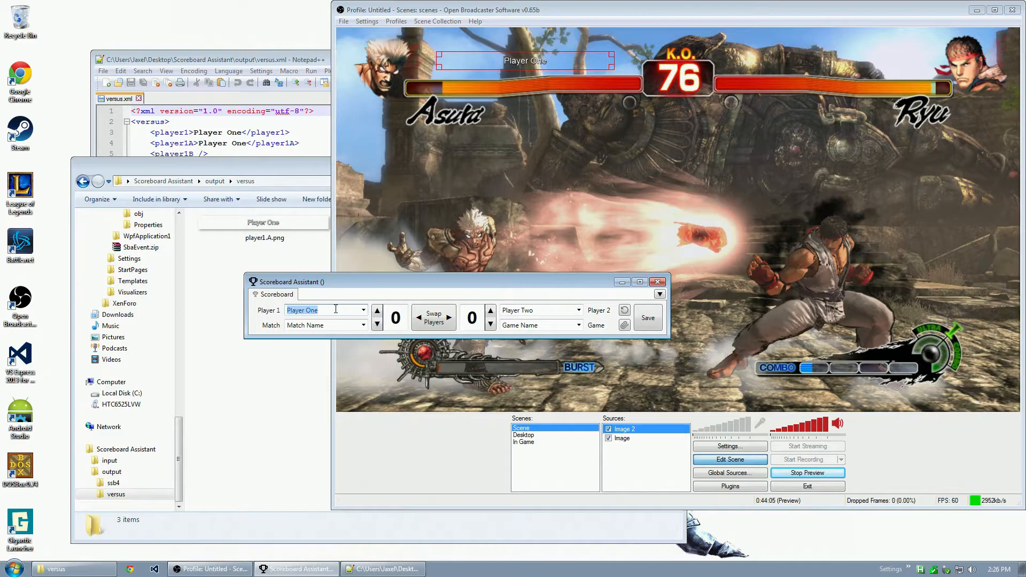
pyautogui.write('adsfgtfdsfg')
pyautogui.click(644, 316)
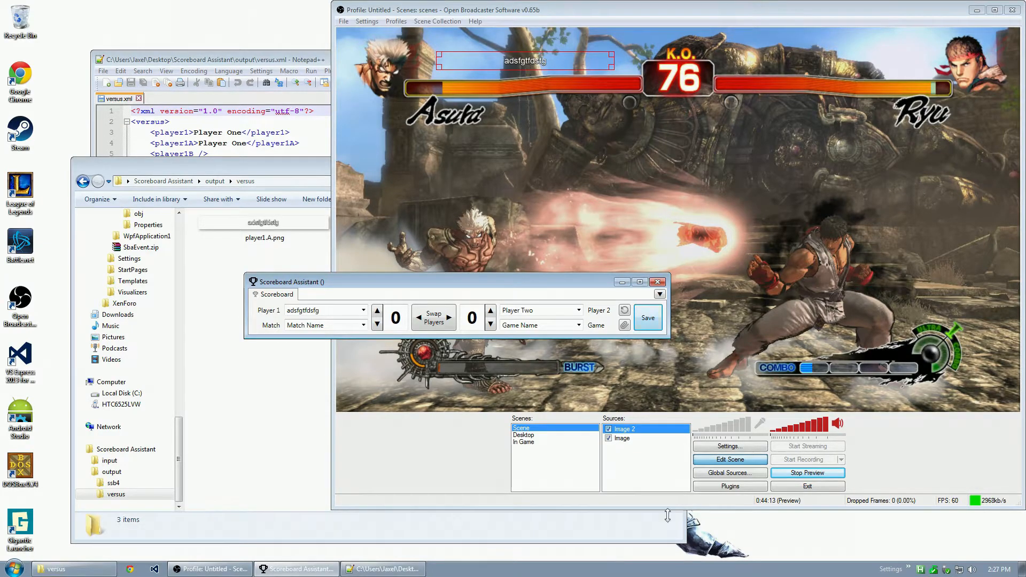
# Remove the Image 2 source from the scene in Open Broadcaster Software, confirming the deletion.
pyautogui.rightClick(645, 429)
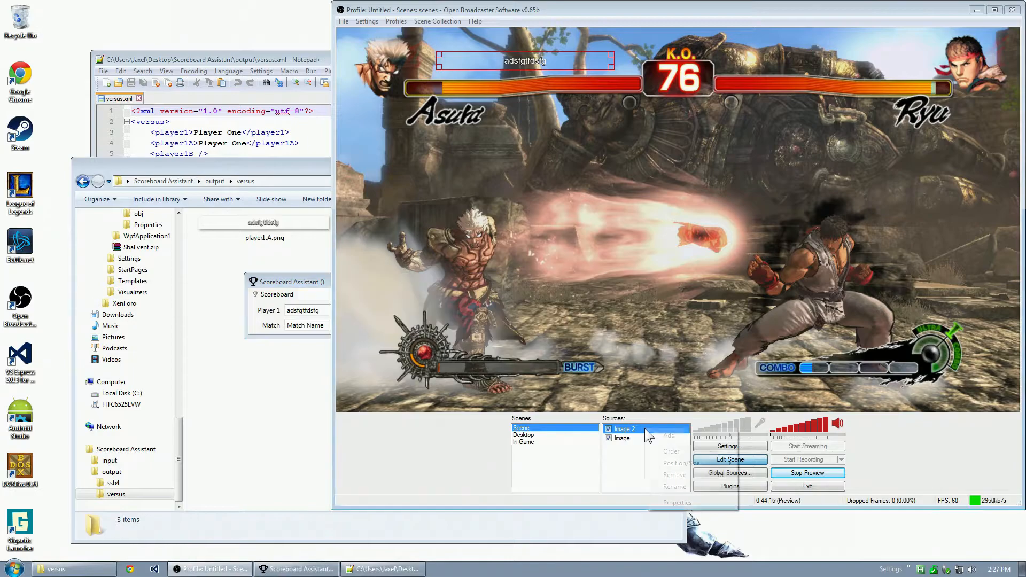
pyautogui.click(621, 460)
pyautogui.click(640, 433)
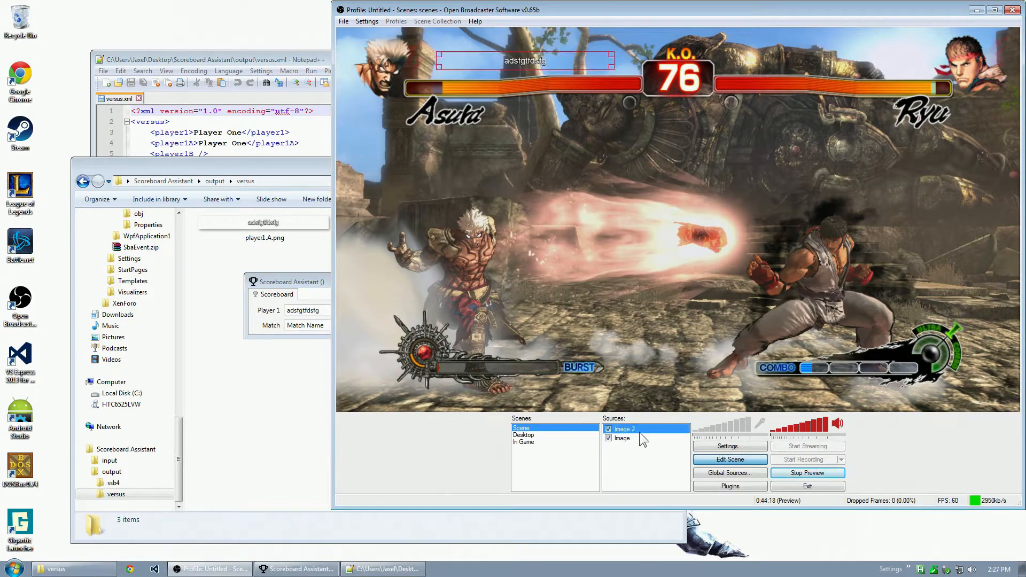
pyautogui.rightClick(641, 432)
pyautogui.click(668, 478)
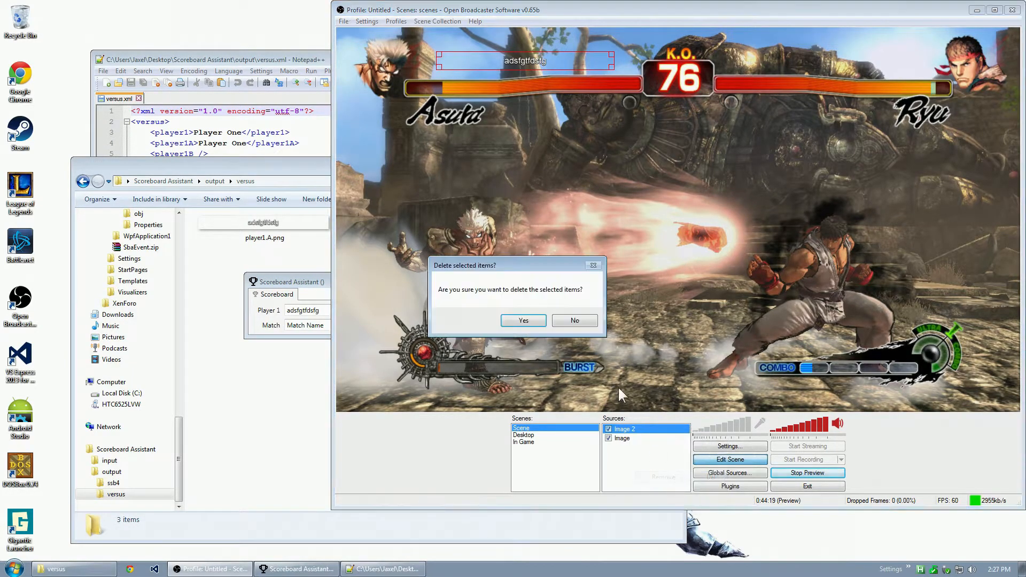
pyautogui.click(523, 320)
# In Scoreboard Assistant, set the Player 1 text's output format to Text and close its settings.
pyautogui.click(273, 317)
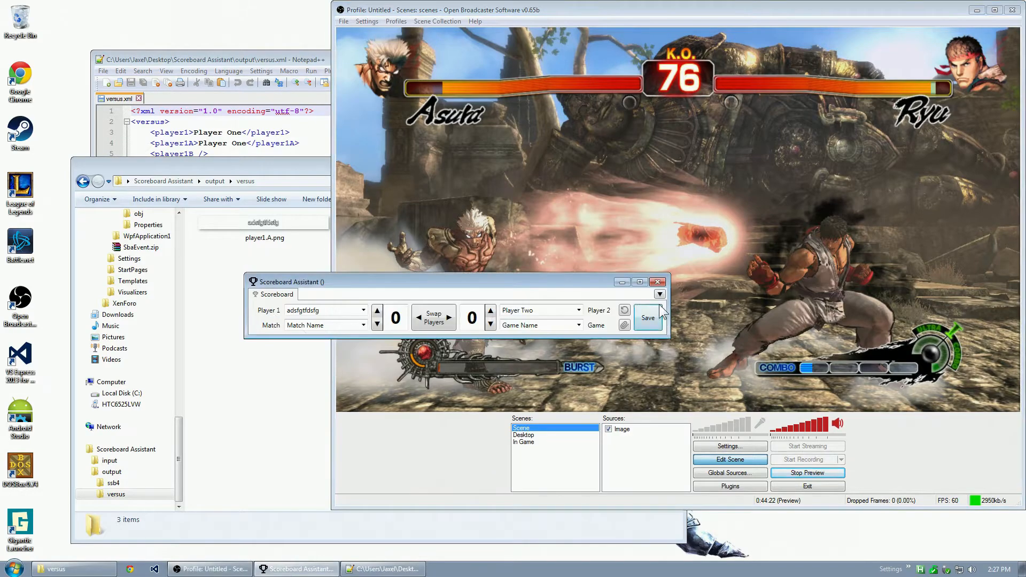
pyautogui.rightClick(647, 321)
pyautogui.moveTo(686, 342)
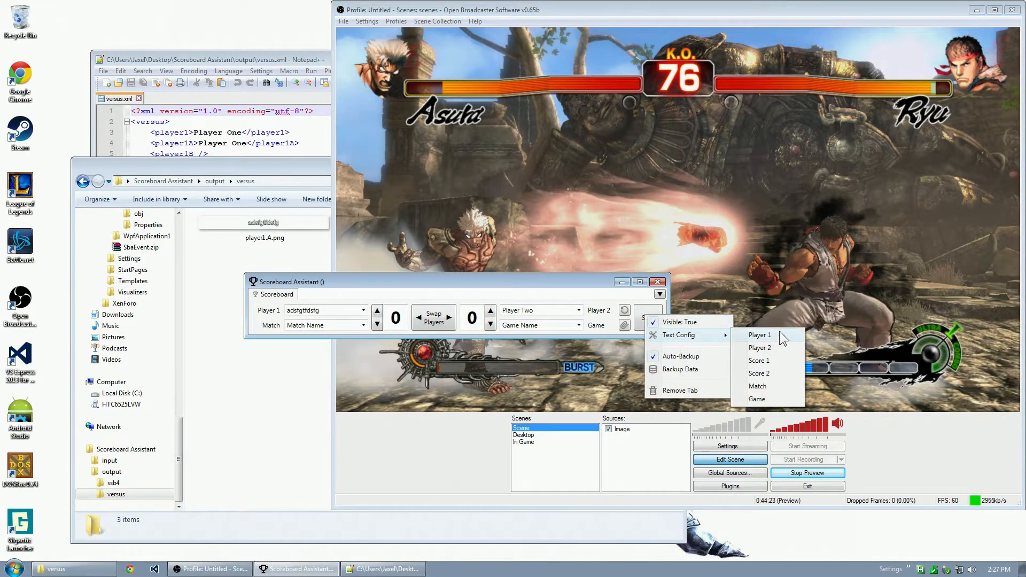
pyautogui.click(759, 335)
pyautogui.click(325, 321)
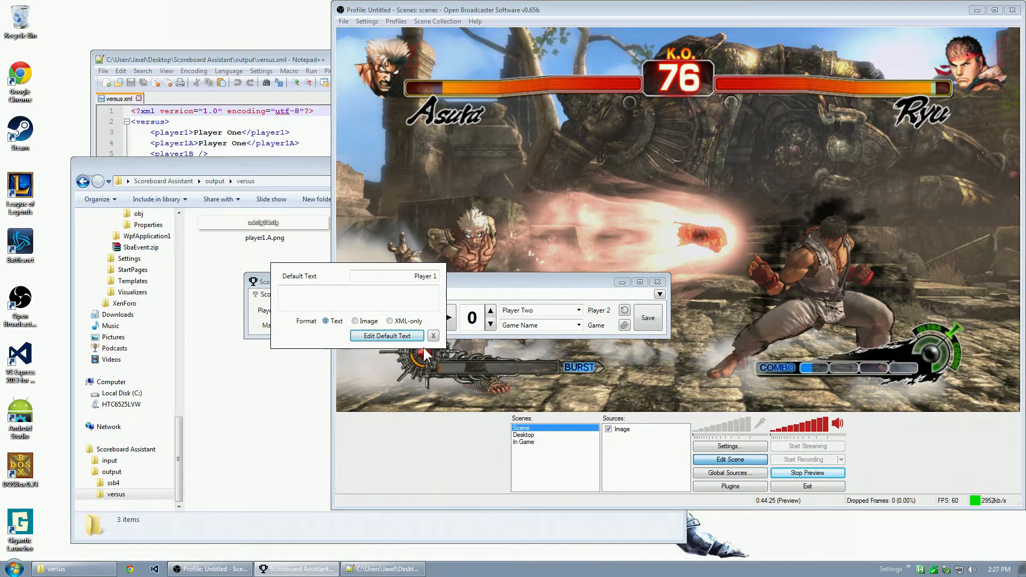
pyautogui.click(382, 335)
# Delete the three player1 PNG files from the versus output folder.
pyautogui.click(271, 439)
pyautogui.rightClick(365, 346)
pyautogui.click(646, 248)
pyautogui.moveTo(645, 249); pyautogui.dragTo(267, 203)
pyautogui.press('Delete')
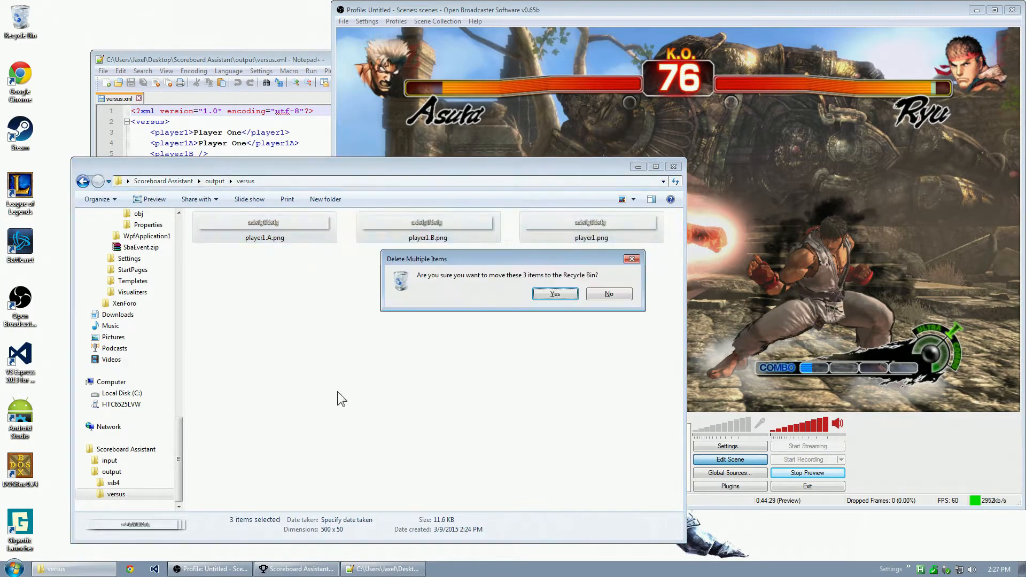
pyautogui.press('Return')
# Save the scoreboard to generate the Player 1 text files and show the versus folder in Details view.
pyautogui.click(288, 569)
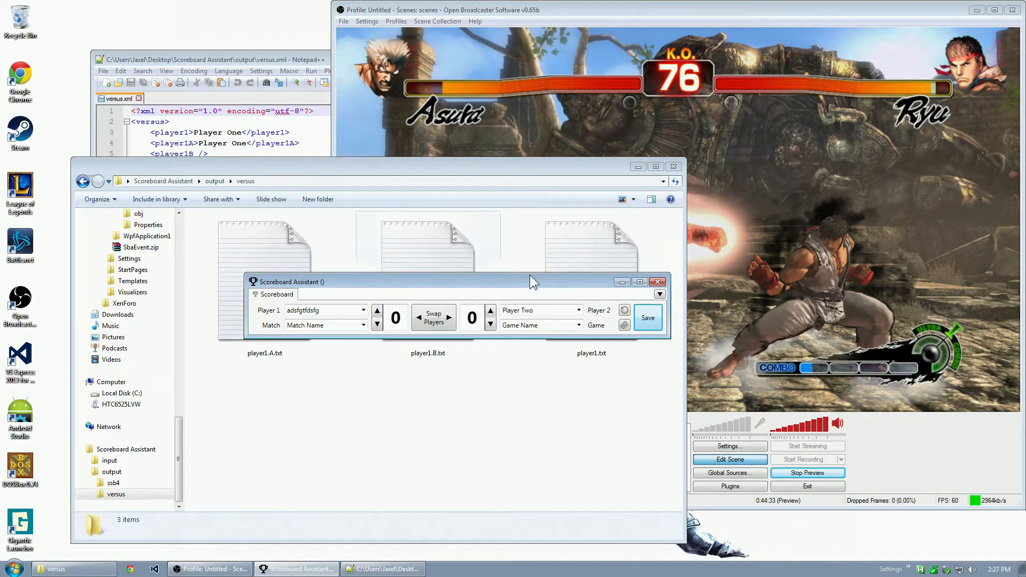
pyautogui.click(641, 238)
pyautogui.click(633, 199)
pyautogui.click(657, 303)
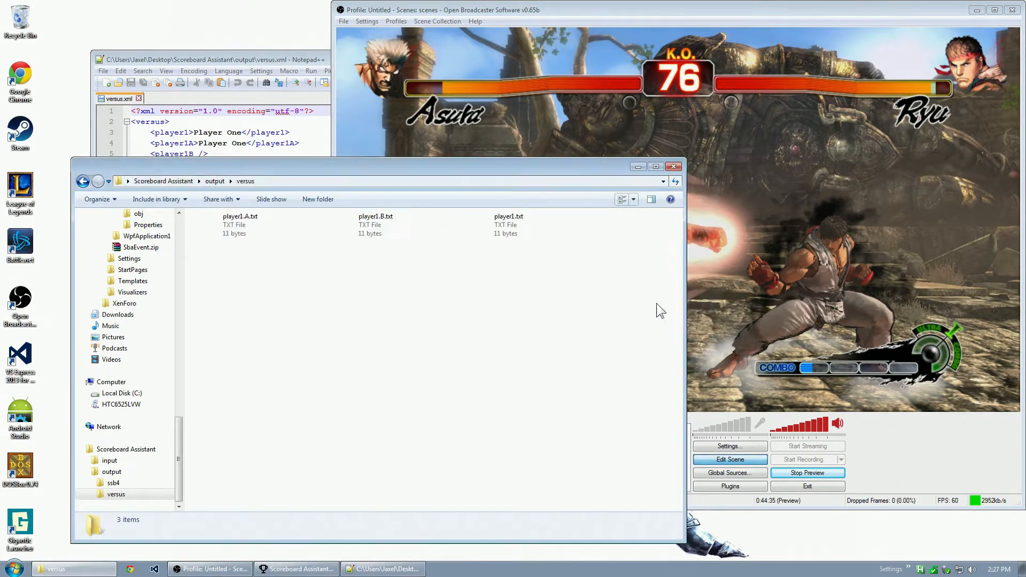
pyautogui.click(634, 200)
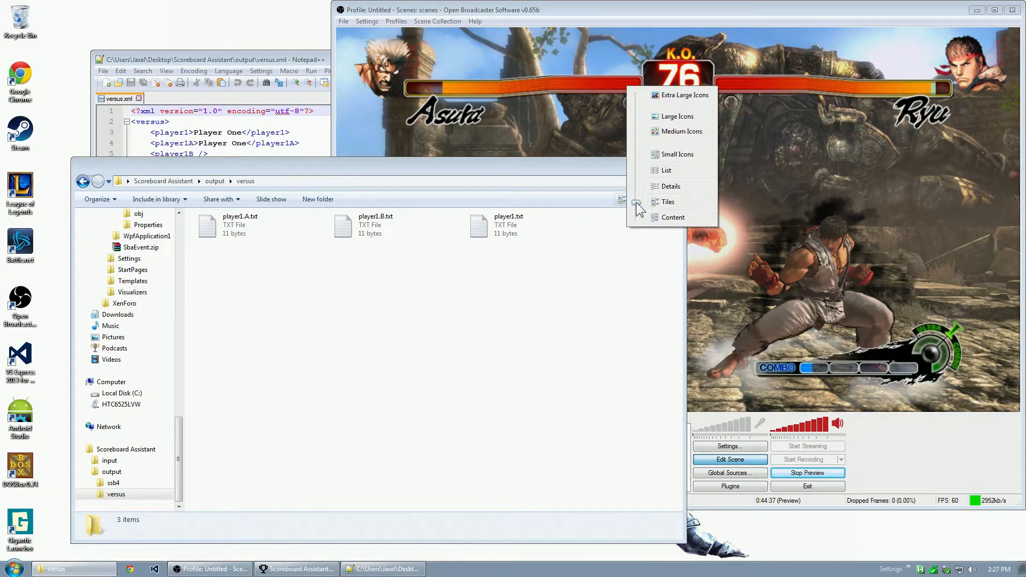
pyautogui.click(678, 185)
# Open player1.txt in Notepad++, reload versus.xml, and compare the Player 1 name in both files.
pyautogui.doubleClick(248, 257)
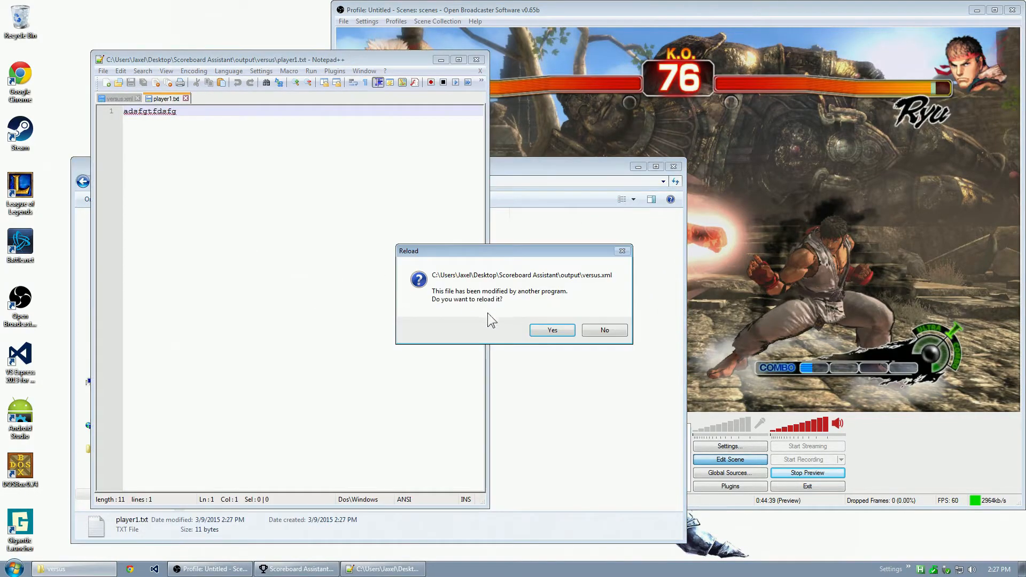
pyautogui.click(554, 331)
pyautogui.click(116, 98)
pyautogui.doubleClick(212, 131)
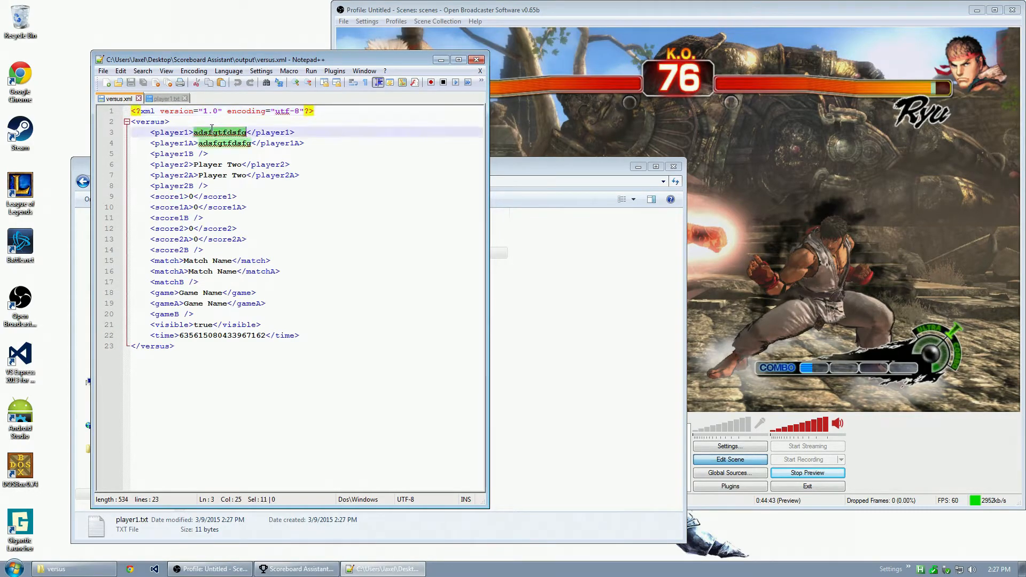
pyautogui.click(163, 98)
pyautogui.doubleClick(139, 112)
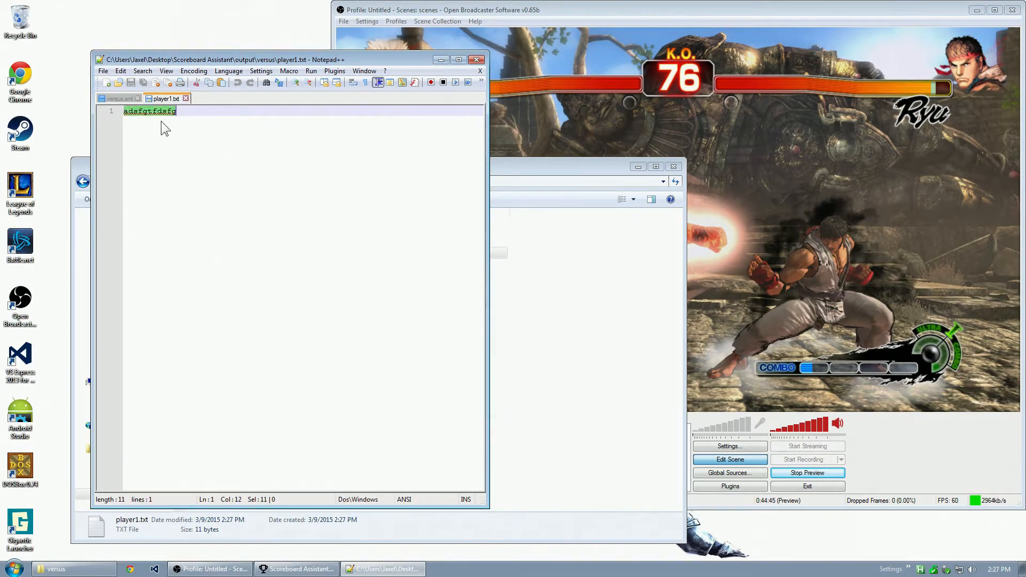
# Add a text source named Text to the scene in Open Broadcaster Software.
pyautogui.rightClick(636, 472)
pyautogui.moveTo(660, 477)
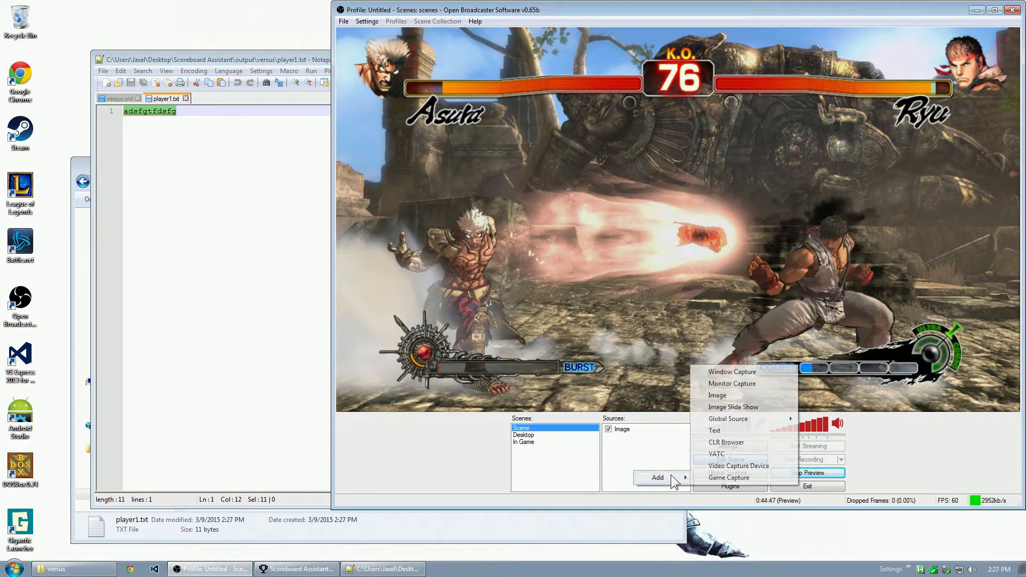
pyautogui.click(715, 430)
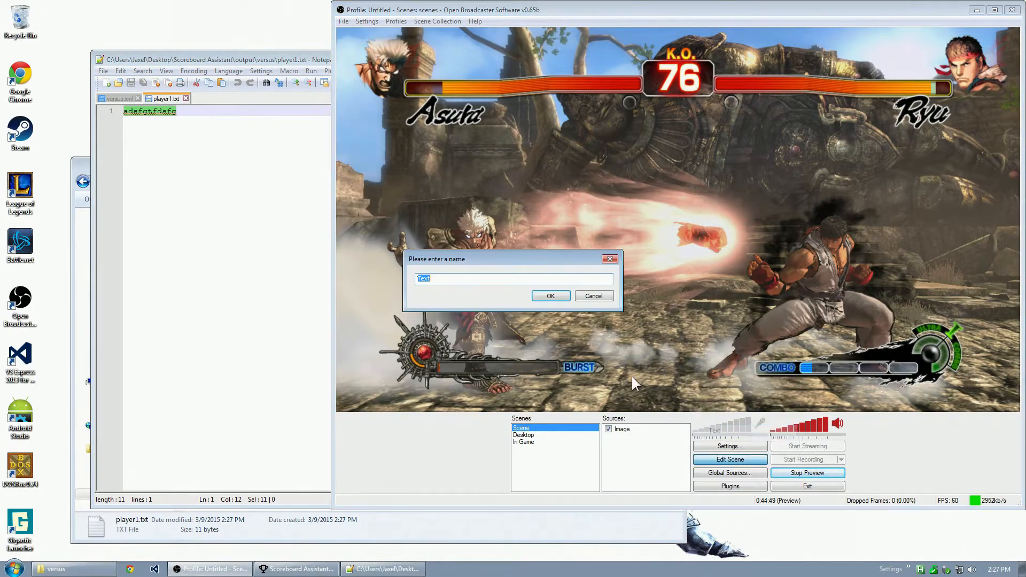
pyautogui.click(541, 294)
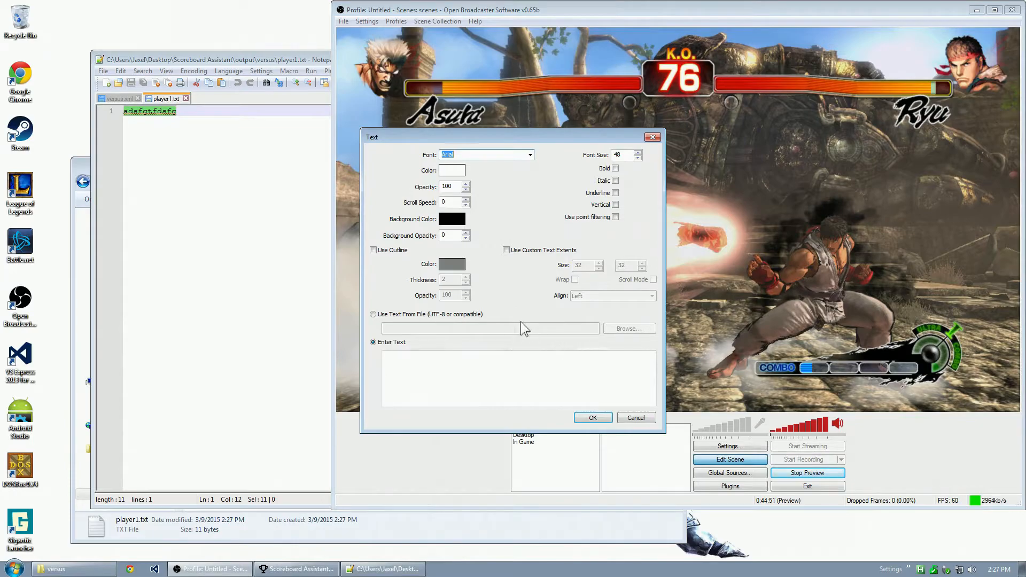
# Make the text source read player1.txt from the versus folder and place it above the first fighter's health bar.
pyautogui.click(457, 314)
pyautogui.click(635, 327)
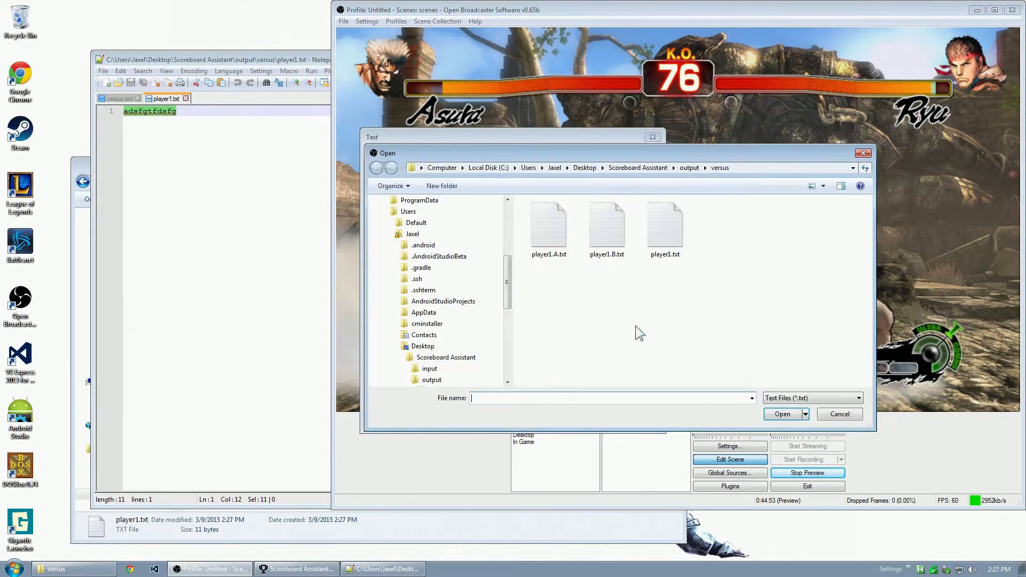
pyautogui.doubleClick(665, 229)
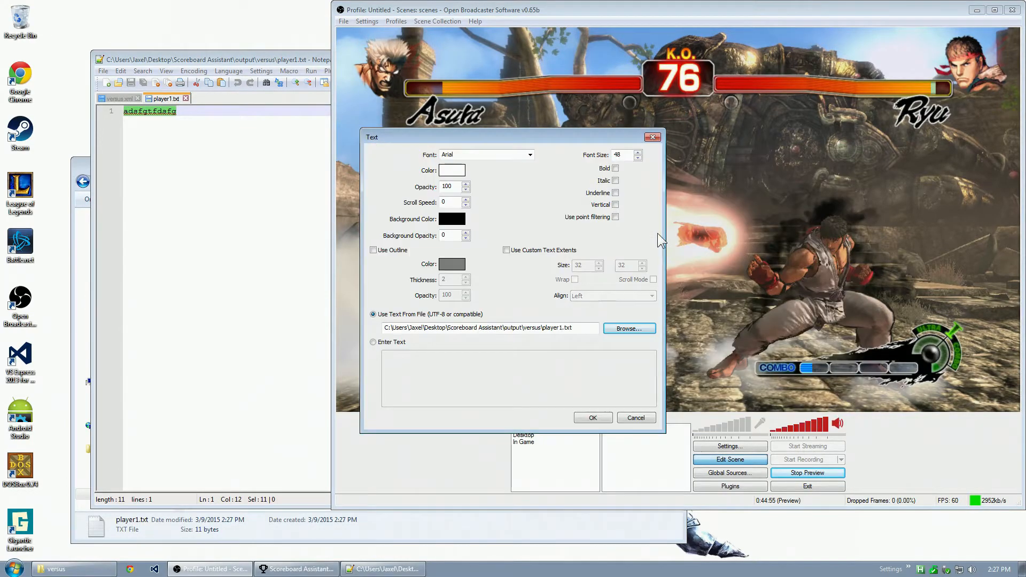
pyautogui.click(595, 418)
pyautogui.moveTo(374, 37); pyautogui.dragTo(546, 58)
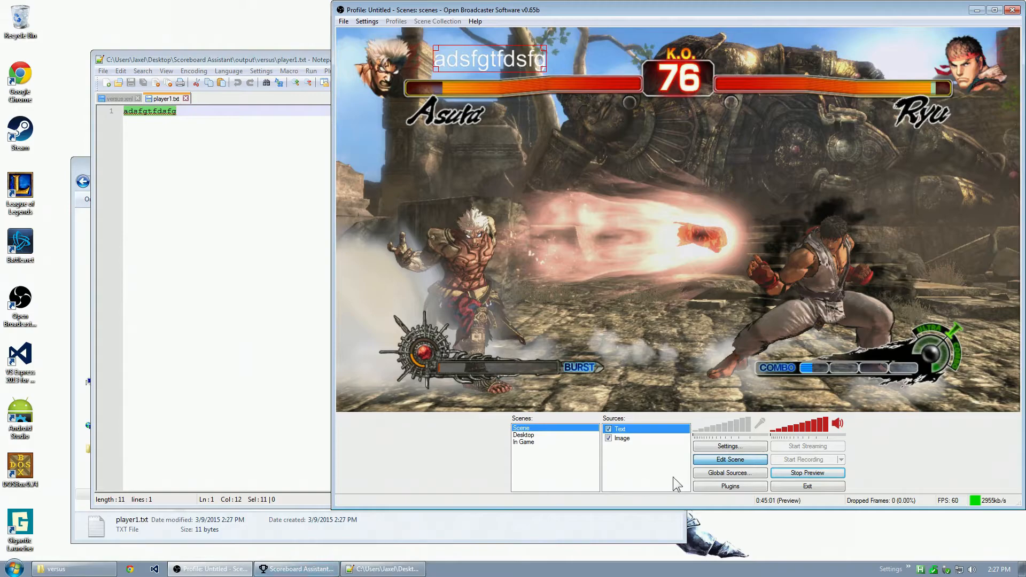
# In Scoreboard Assistant, set Player 1's name back to Player One and save the scoreboard.
pyautogui.click(316, 570)
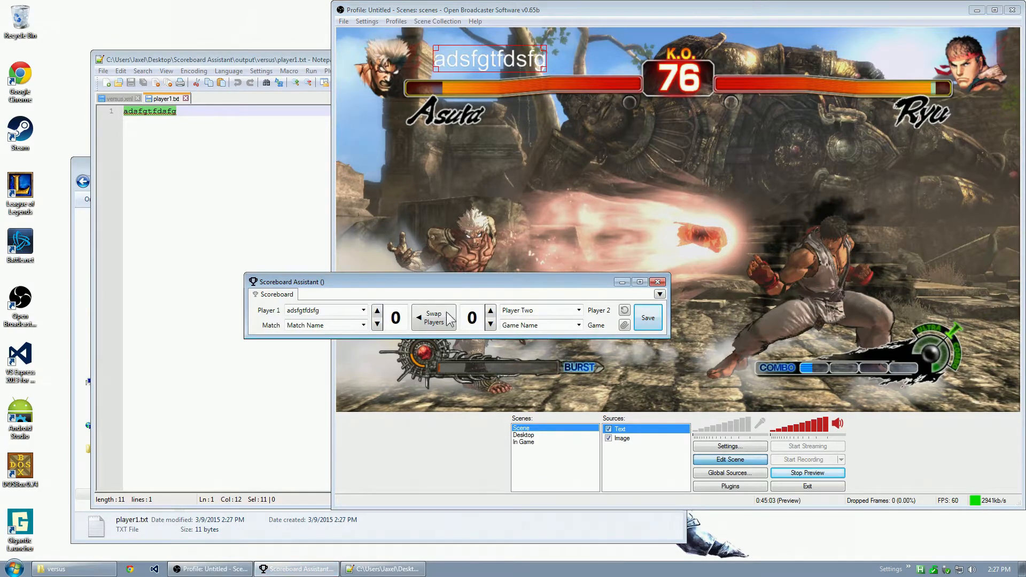
pyautogui.click(365, 309)
pyautogui.click(414, 322)
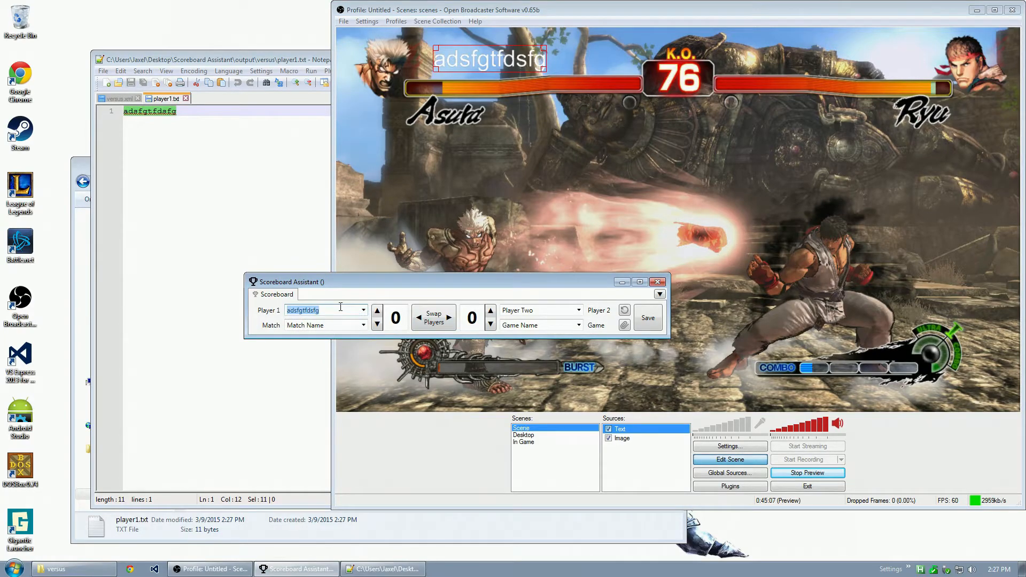
pyautogui.scroll(-1, 340, 307)
pyautogui.press('Return')
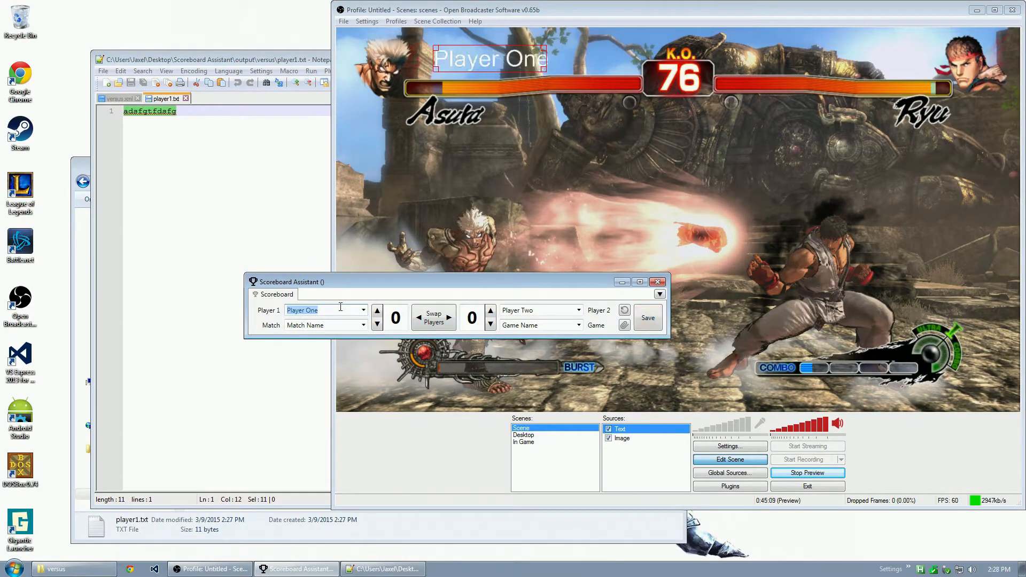
# Save asdasdgsdxvcbbv and then .l.mjhnk.h,jmn as Player 1's name to test the text source's live updating.
pyautogui.write('asdasdgsdxvcbbv')
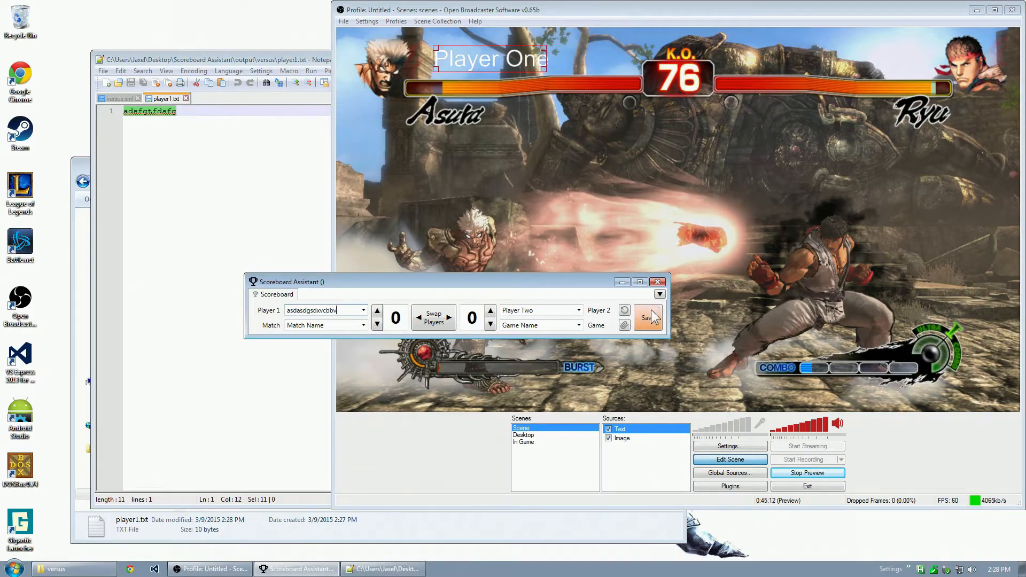
pyautogui.press('Return')
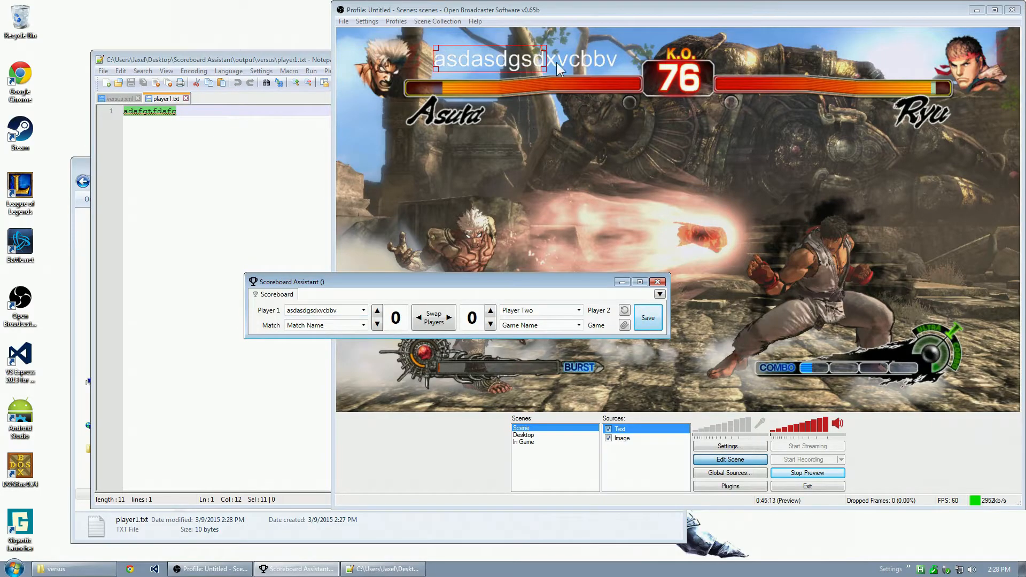
pyautogui.doubleClick(348, 310)
pyautogui.write('.l.mjhnk.h,jmn')
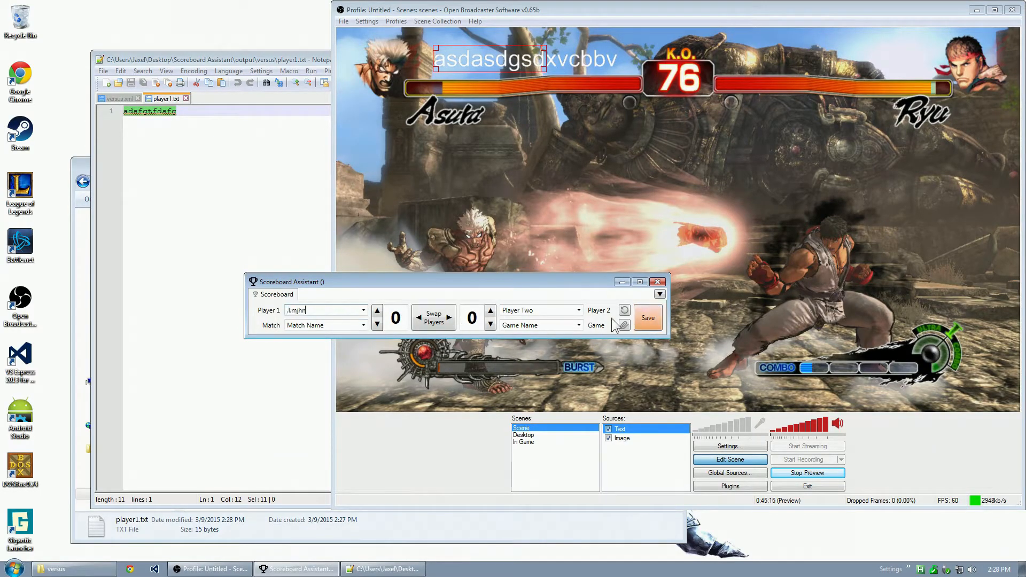
pyautogui.click(648, 320)
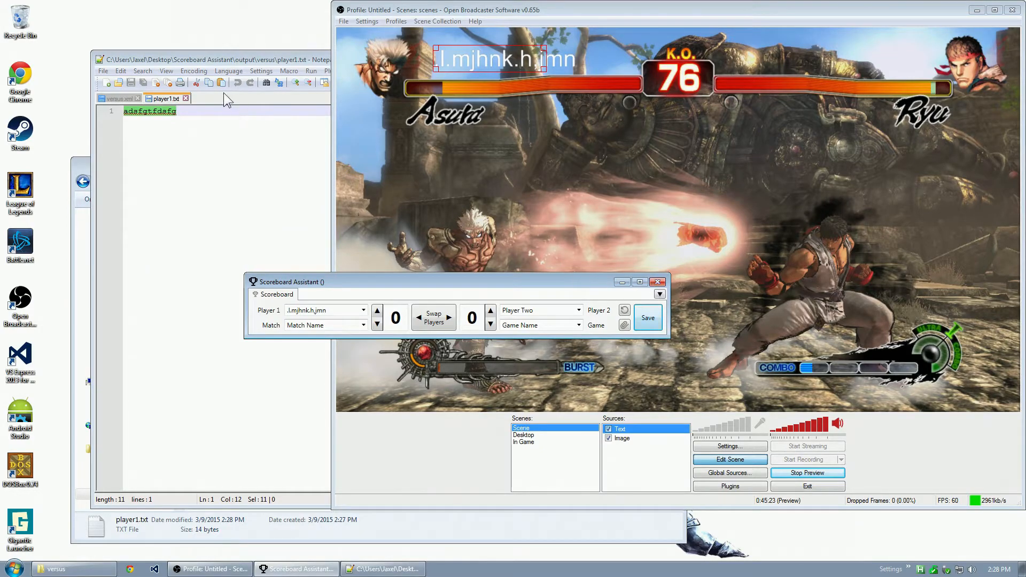
# Decline reloading the modified versus.xml and close Notepad++.
pyautogui.click(188, 100)
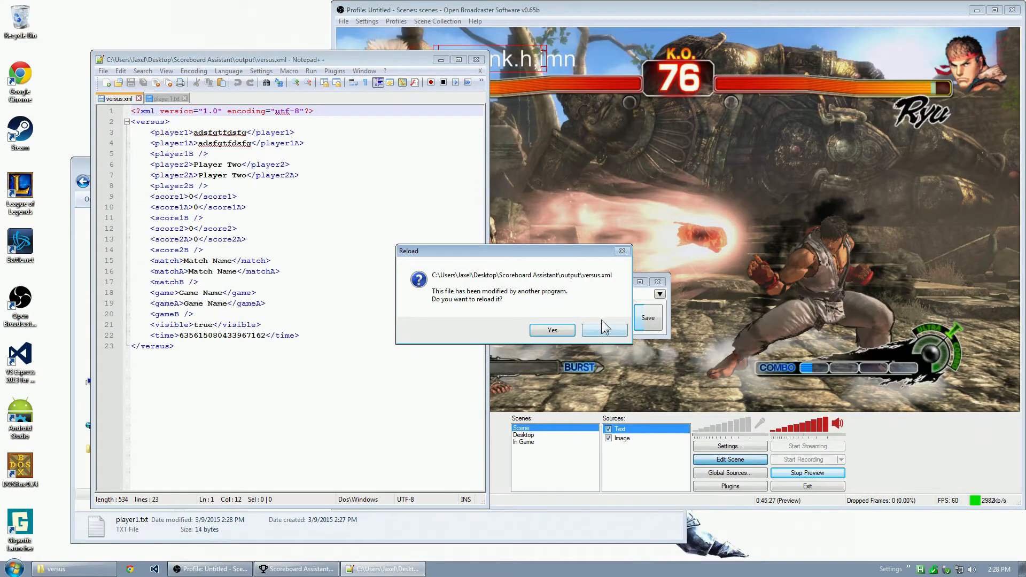
pyautogui.click(604, 331)
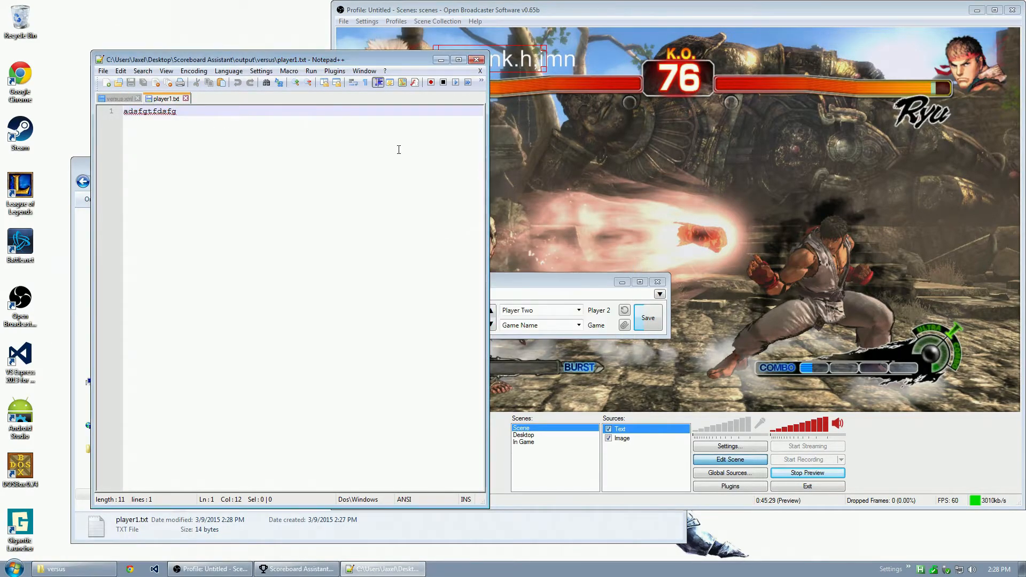
pyautogui.click(476, 59)
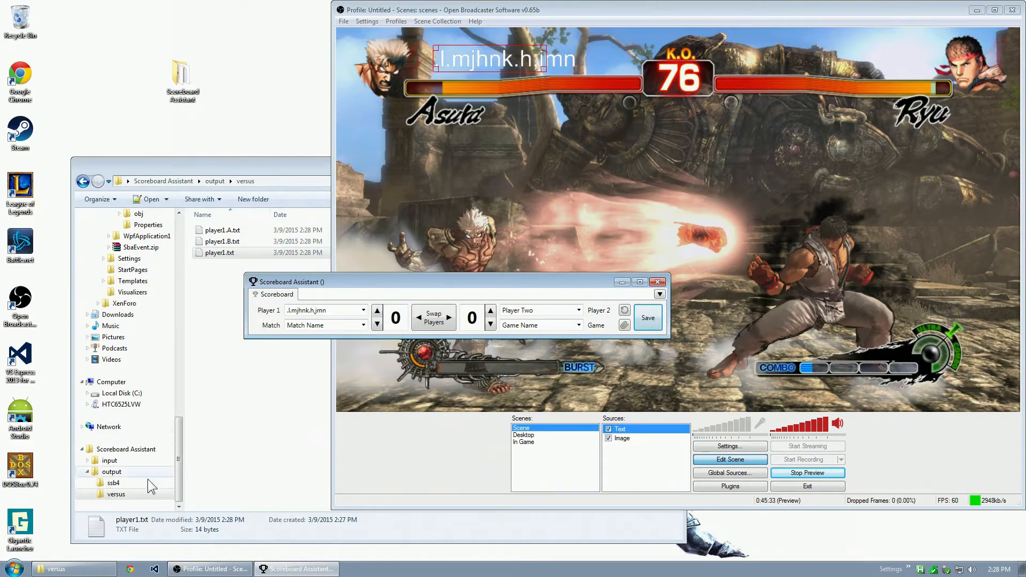
# Open challonge.xml from the output folder for viewing, and turn off scene editing in Open Broadcaster Software.
pyautogui.click(130, 473)
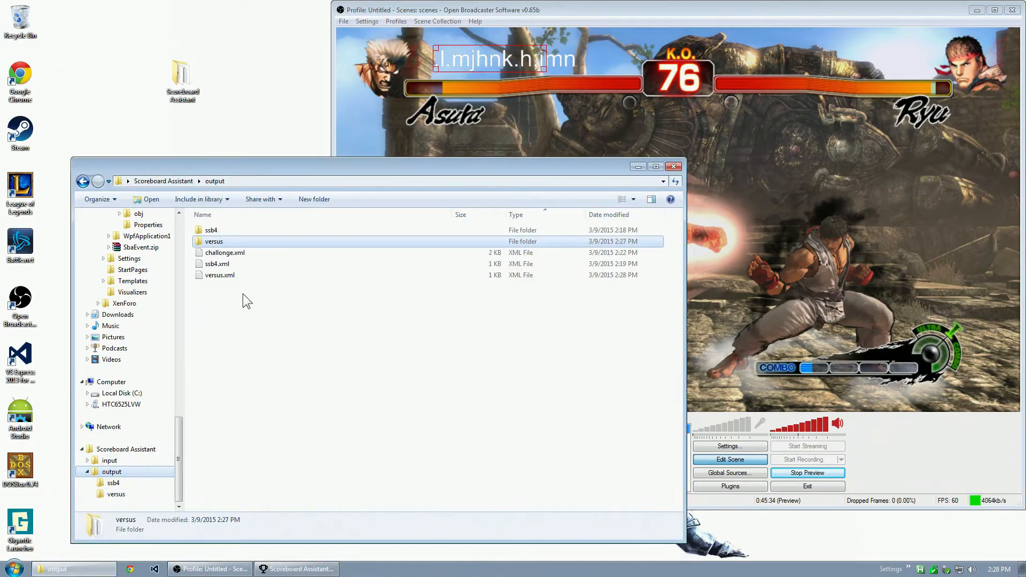
pyautogui.doubleClick(251, 252)
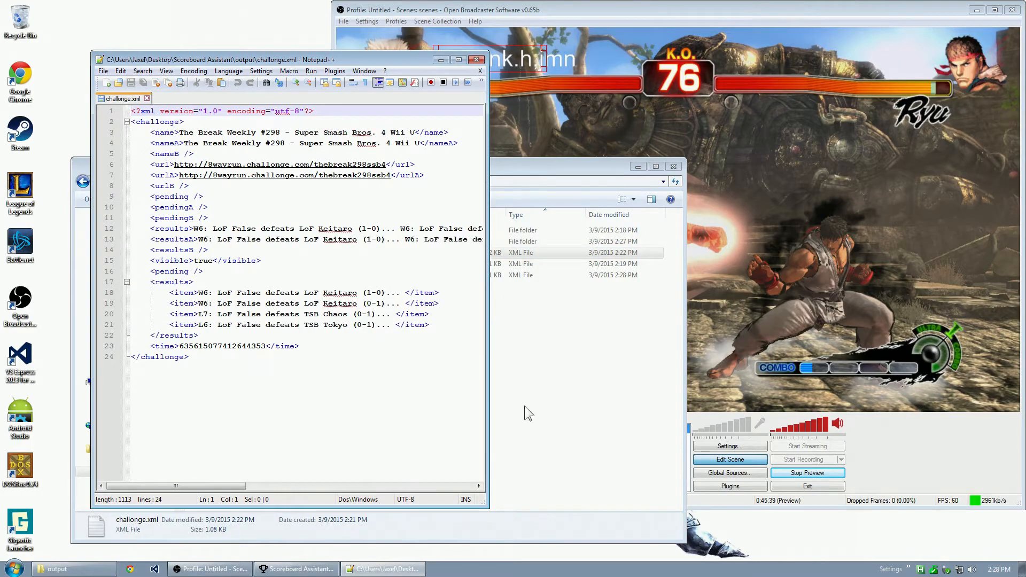
pyautogui.click(915, 321)
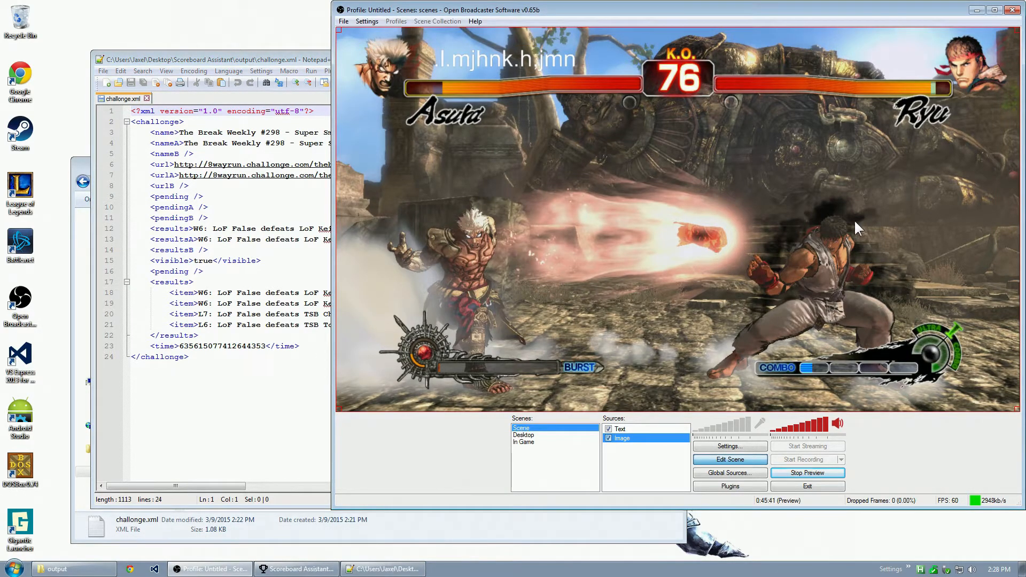
pyautogui.click(723, 462)
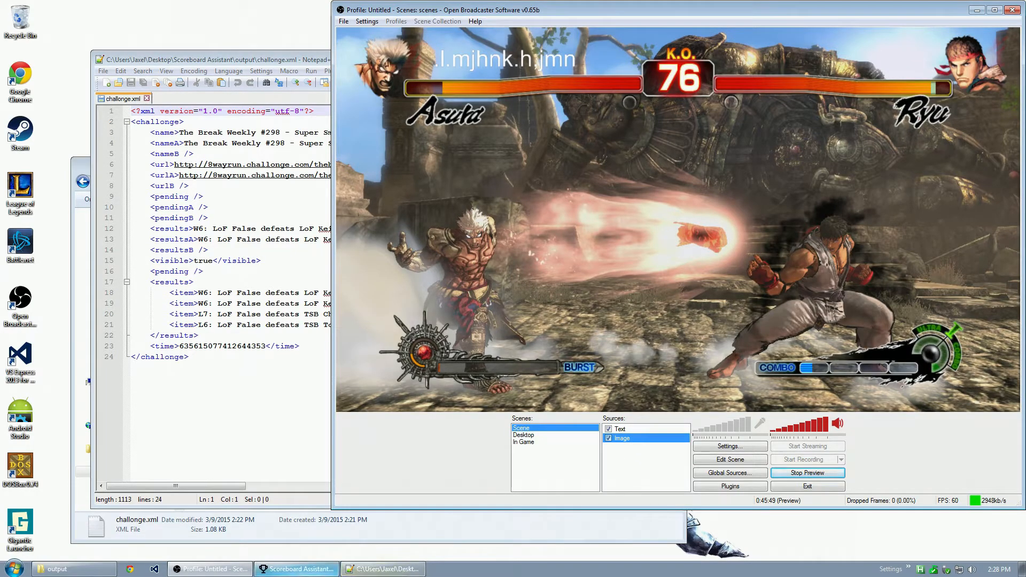
# In Scoreboard Assistant, raise Player 2's score to 3 and reset the scores.
pyautogui.click(296, 568)
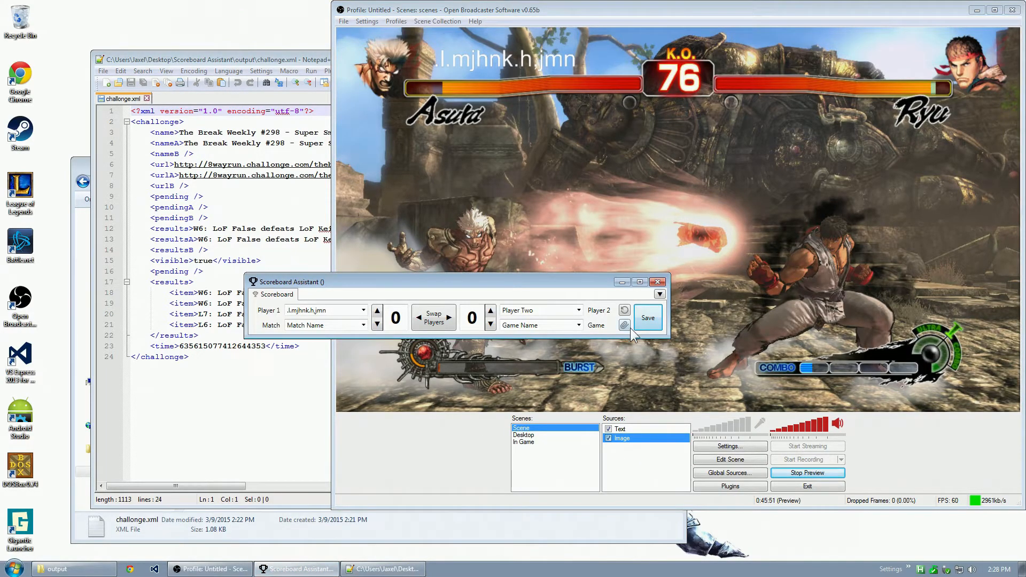
pyautogui.rightClick(644, 317)
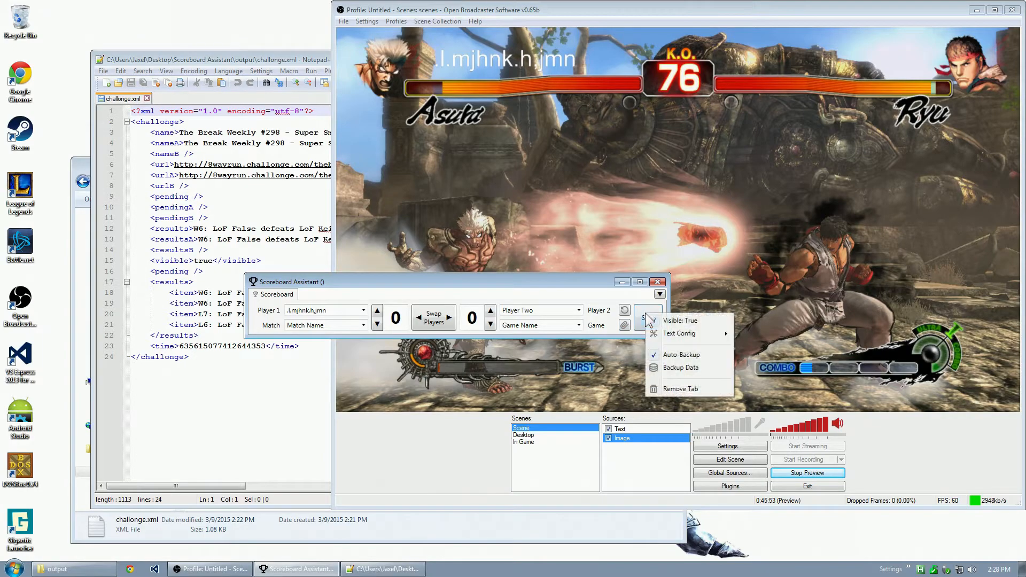
pyautogui.click(490, 311)
pyautogui.click(490, 311)
pyautogui.click(490, 311)
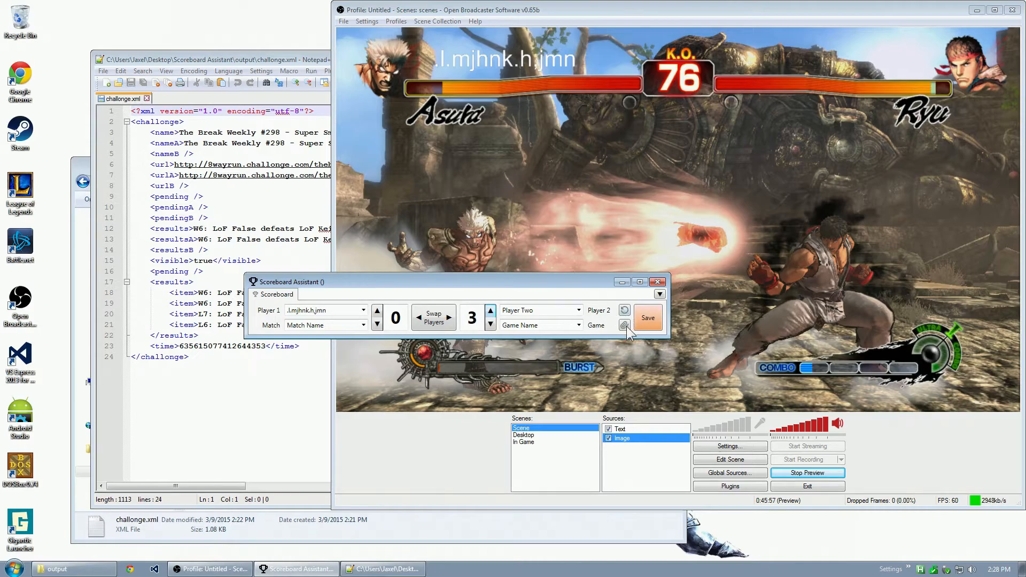
pyautogui.click(625, 310)
# Close the challonge.xml window and open versus.xml from the output folder.
pyautogui.click(191, 239)
pyautogui.click(478, 61)
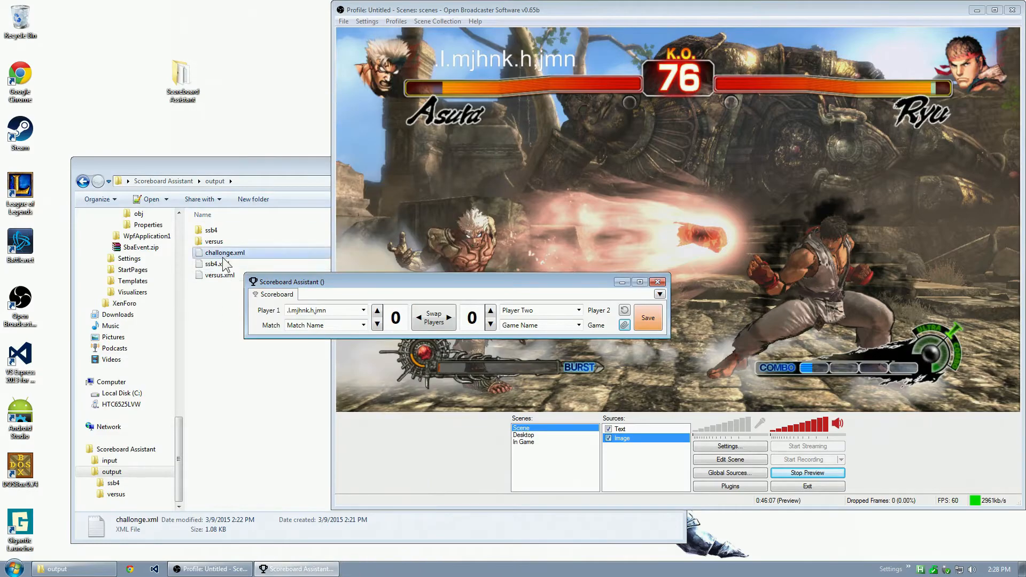
pyautogui.doubleClick(211, 274)
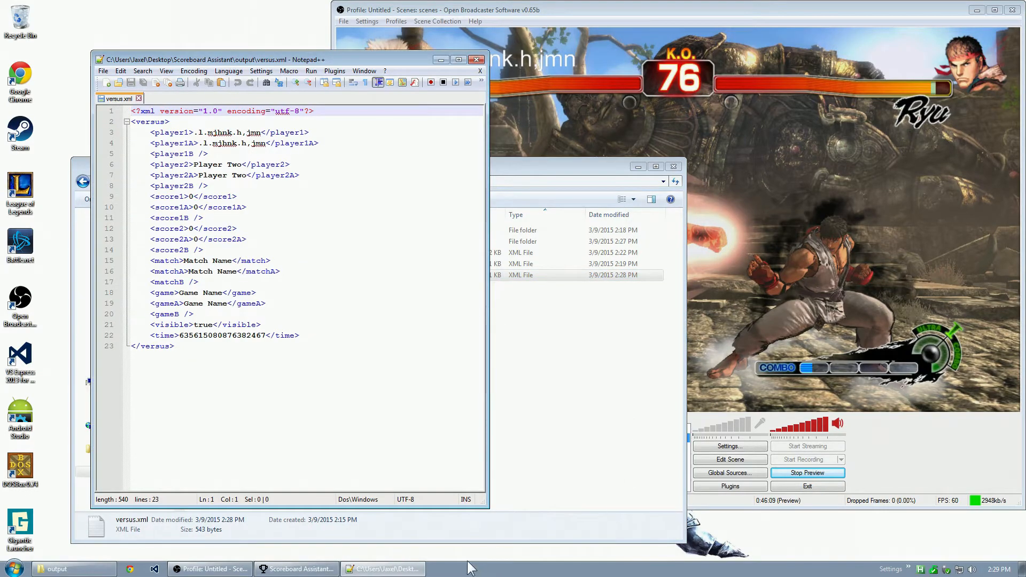
# In Scoreboard Assistant, set Player 1's name to Player One, save, and move the window clear of the XML text.
pyautogui.click(299, 568)
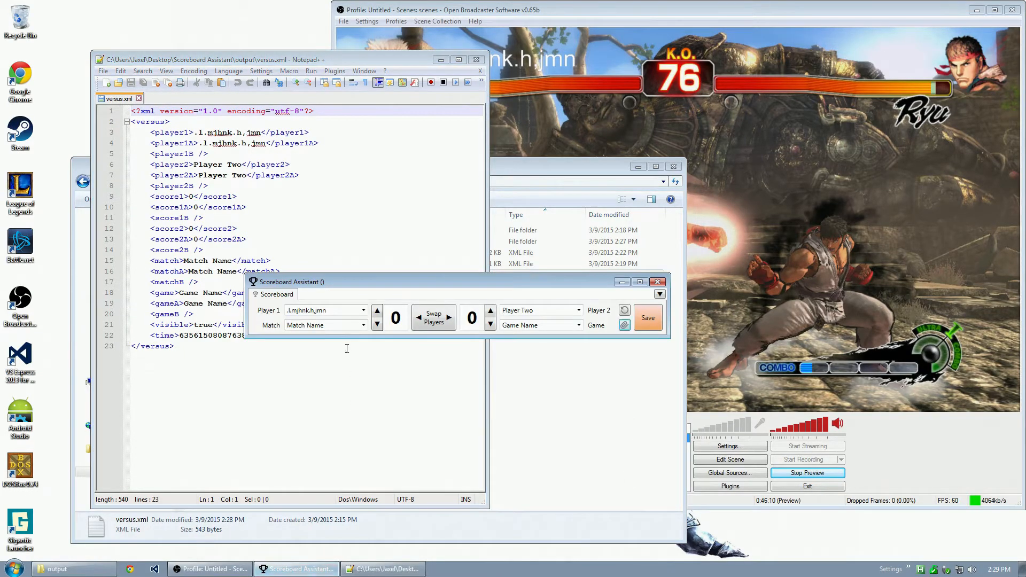
pyautogui.click(363, 310)
pyautogui.click(304, 339)
pyautogui.click(647, 318)
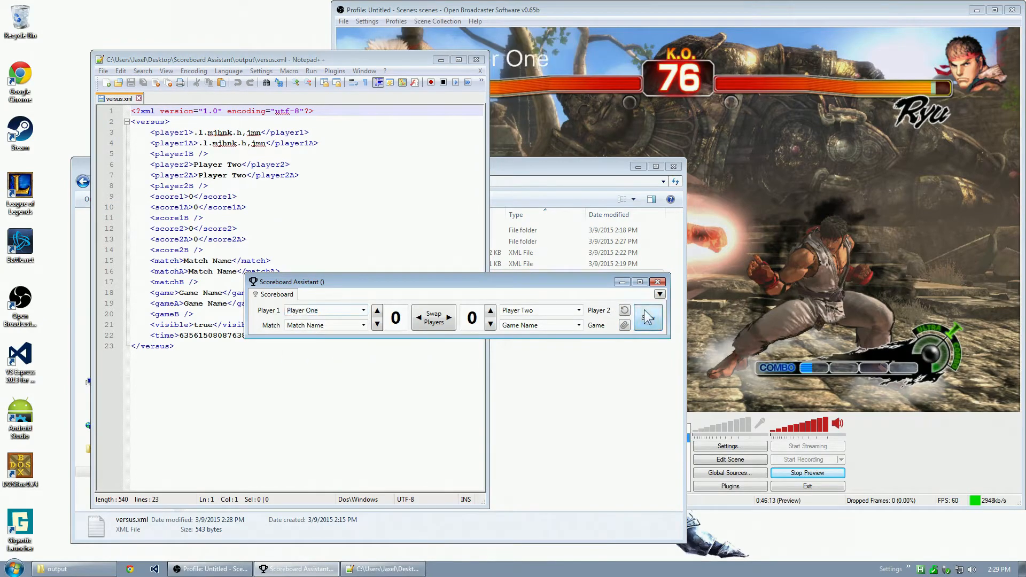
pyautogui.moveTo(423, 284); pyautogui.dragTo(594, 283)
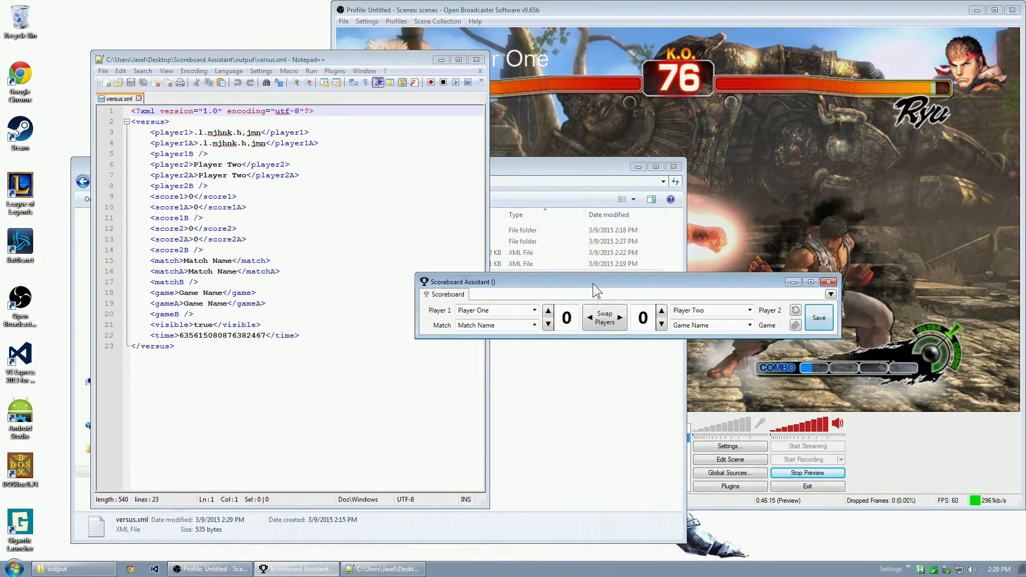
# Set the match name to First Round, save the scoreboard, and reload versus.xml in Notepad++.
pyautogui.click(473, 327)
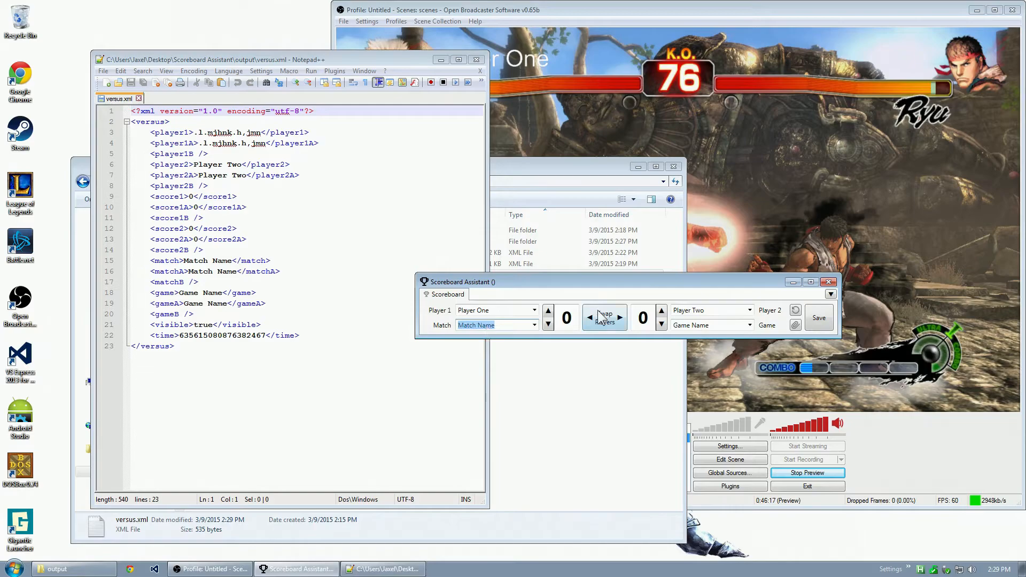
pyautogui.write('First Round')
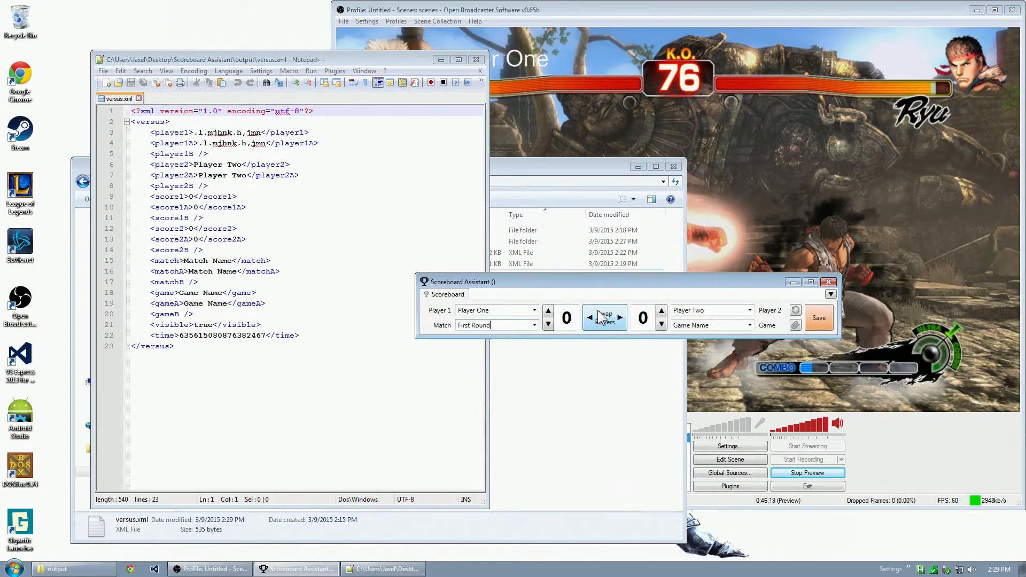
pyautogui.press('Return')
pyautogui.click(332, 305)
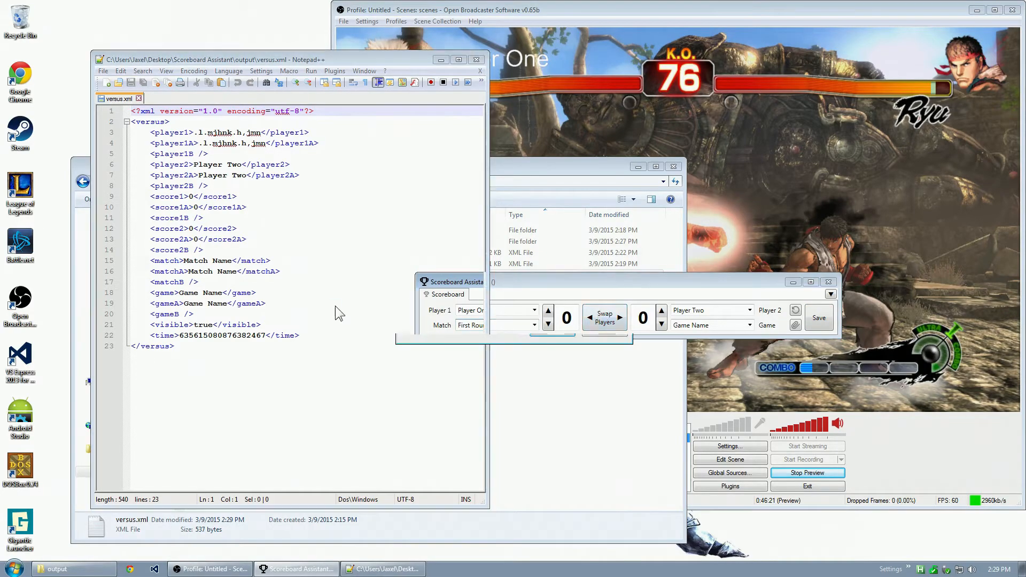
pyautogui.click(548, 327)
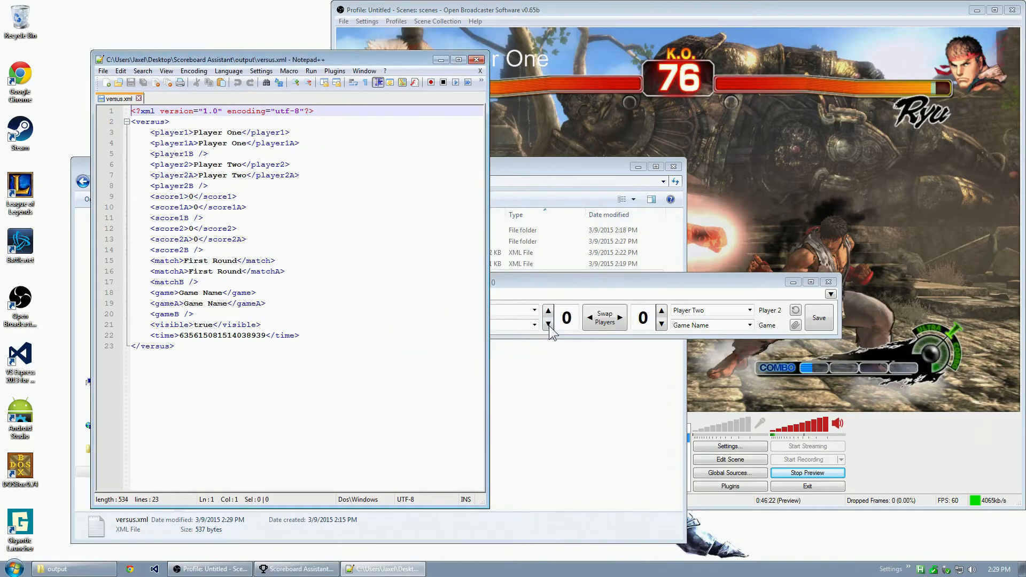
# Examine the match, matchA and matchB entries in versus.xml.
pyautogui.doubleClick(195, 261)
pyautogui.moveTo(189, 271); pyautogui.dragTo(242, 273)
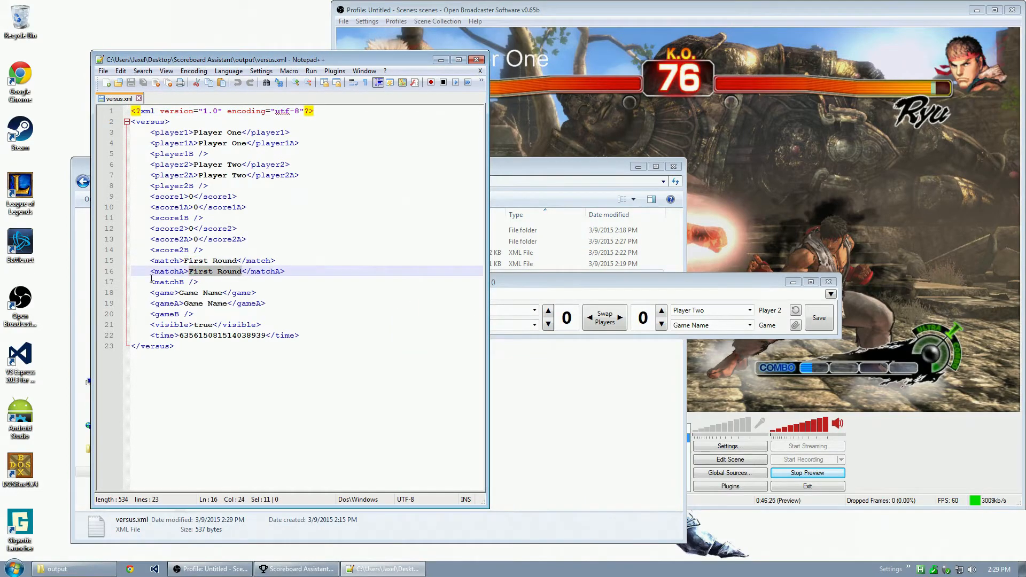
pyautogui.moveTo(151, 280); pyautogui.dragTo(188, 282)
# Change the match name to FR || First Round, save the scoreboard, and reload versus.xml.
pyautogui.click(521, 284)
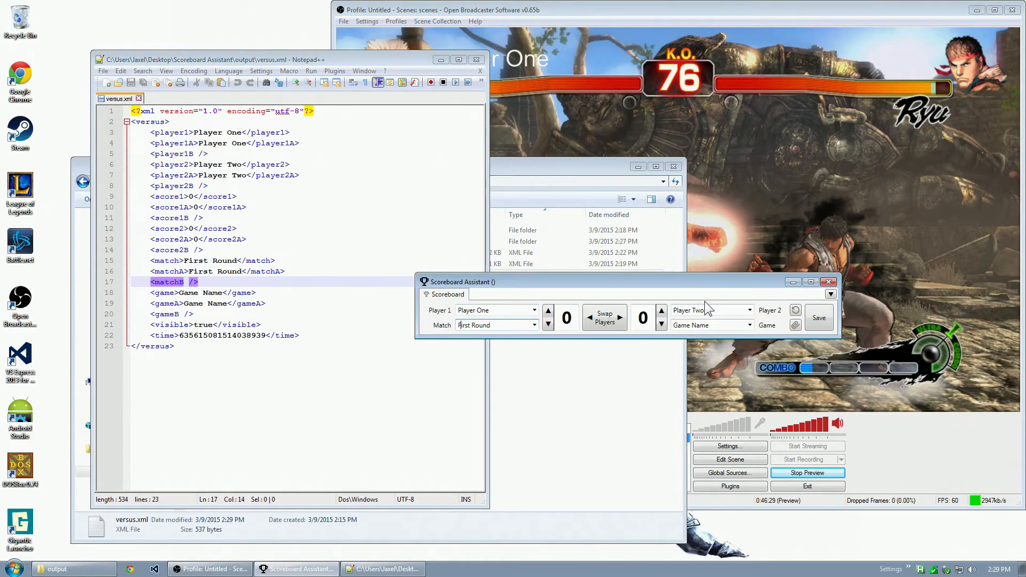
pyautogui.write('FR ')
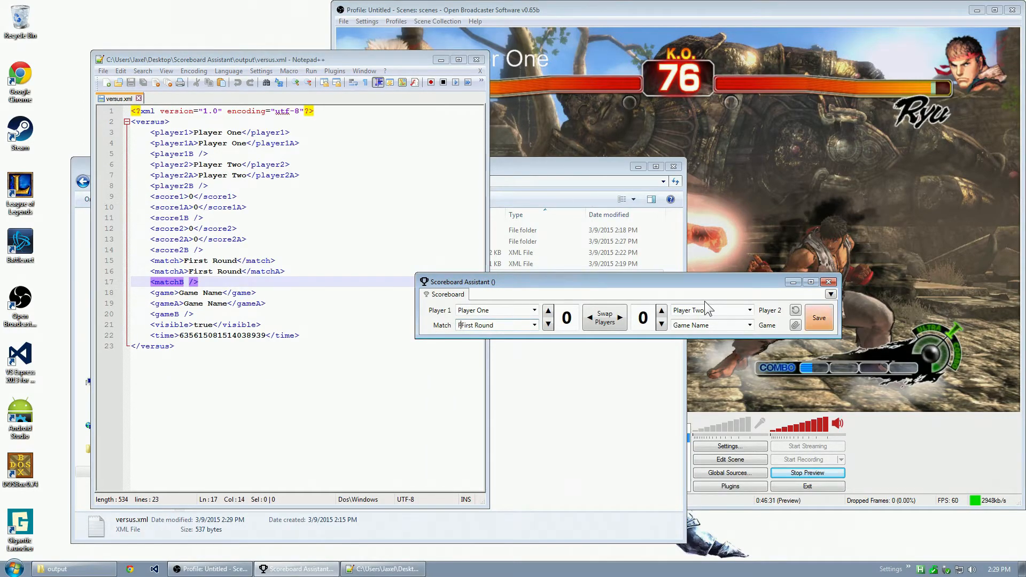
pyautogui.write('||')
pyautogui.press('Return')
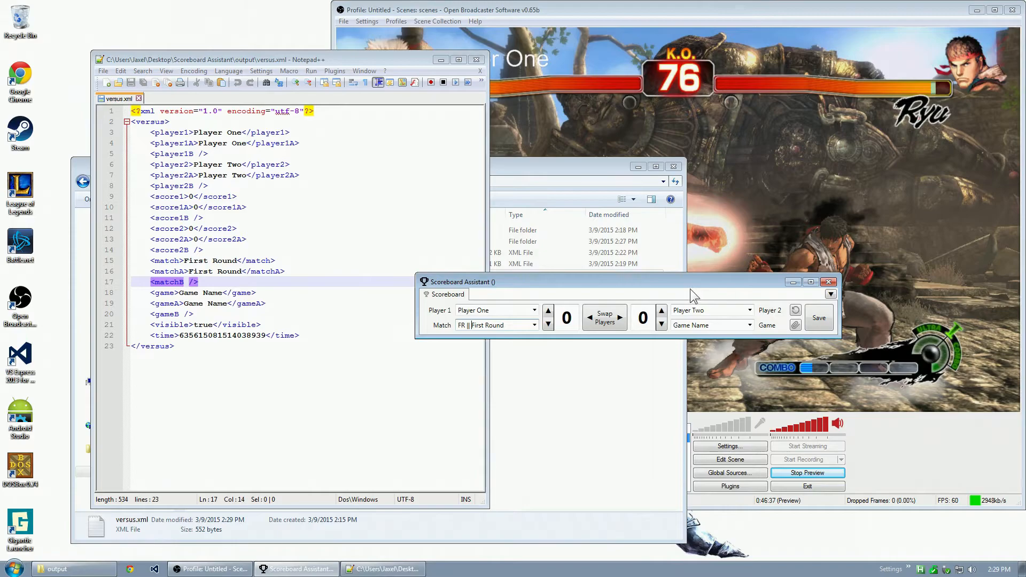
pyautogui.click(332, 243)
pyautogui.click(550, 329)
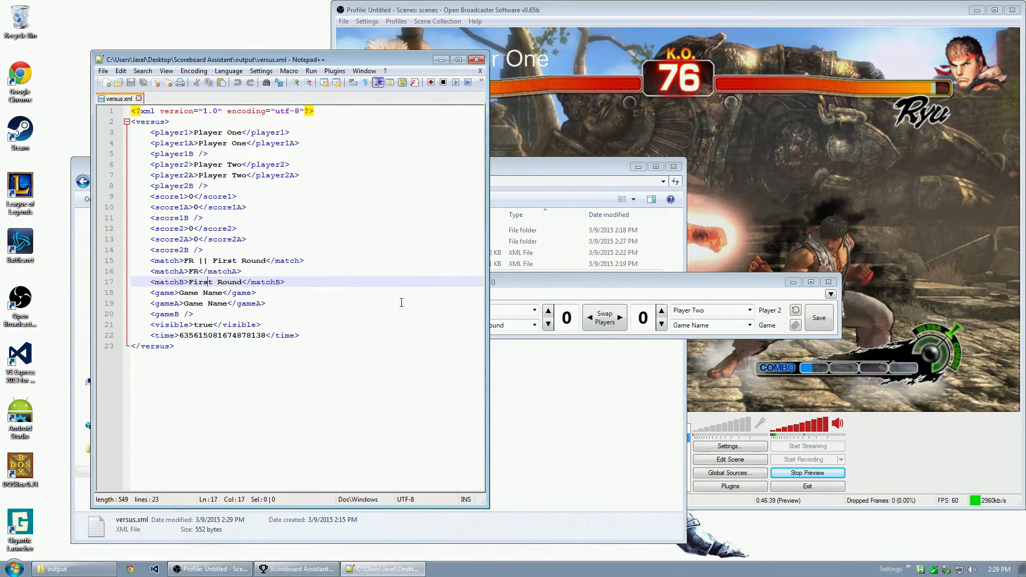
# Compare how versus.xml splits the match name between the match, matchA and matchB entries.
pyautogui.doubleClick(191, 271)
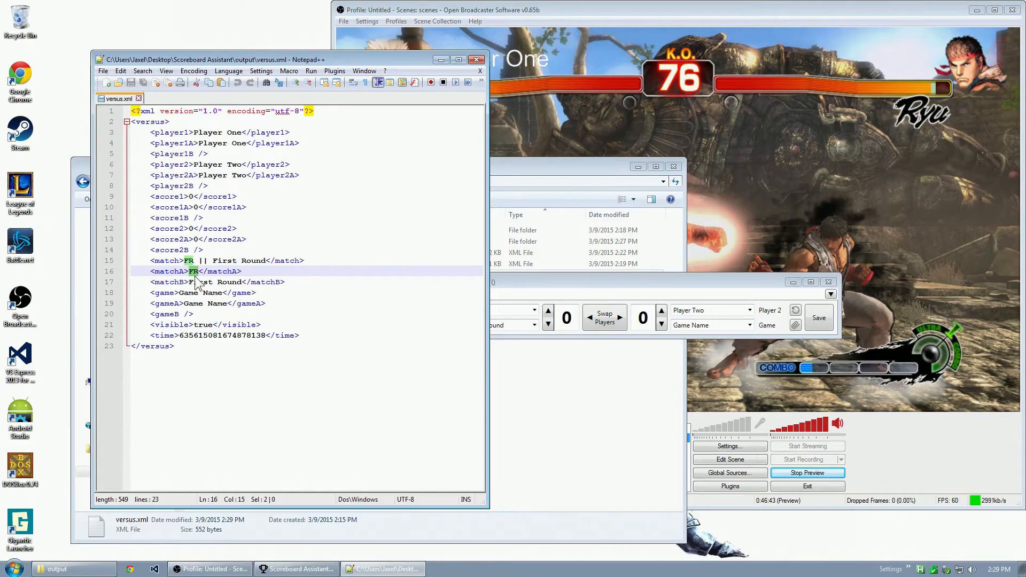
pyautogui.doubleClick(169, 262)
pyautogui.doubleClick(171, 272)
pyautogui.doubleClick(193, 272)
pyautogui.moveTo(189, 282); pyautogui.dragTo(237, 283)
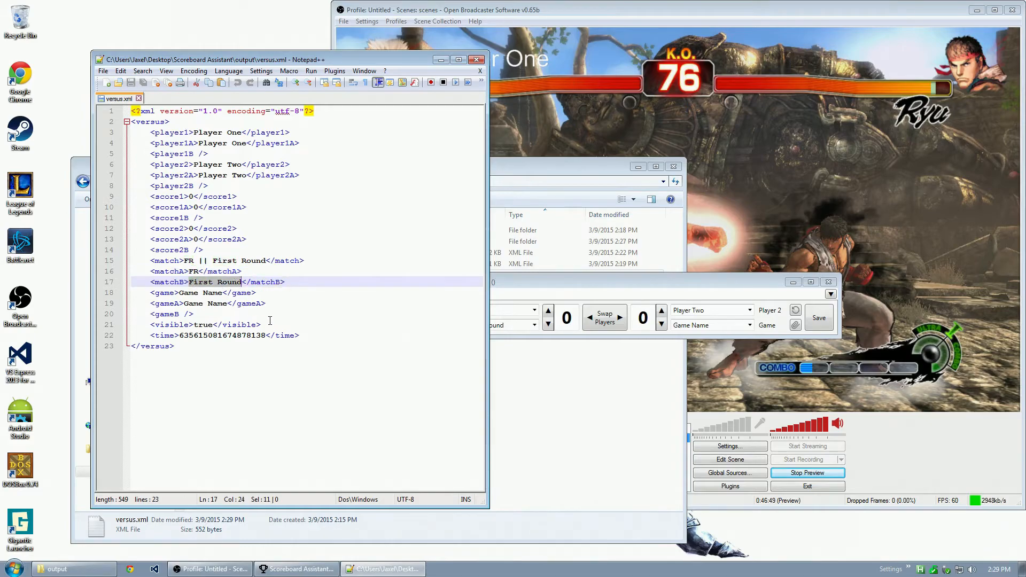
pyautogui.click(327, 293)
# Set the game name to USF4 || Ultra Street Fighter IV, save the scoreboard, and reload versus.xml.
pyautogui.click(553, 285)
pyautogui.click(732, 325)
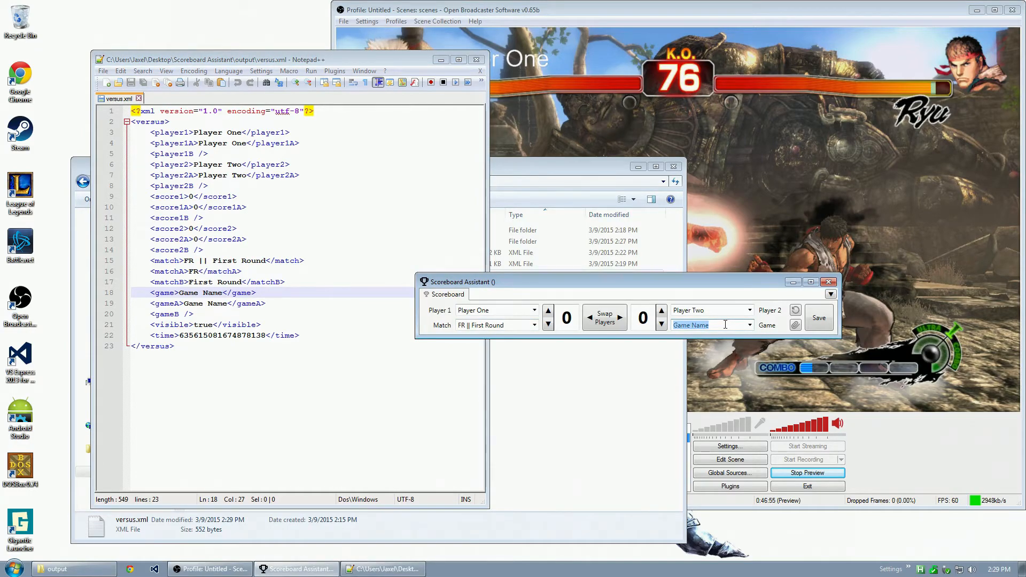
pyautogui.write('USF')
pyautogui.write('4 || ')
pyautogui.write('1st')
pyautogui.write('Ultra Street Fighter IV')
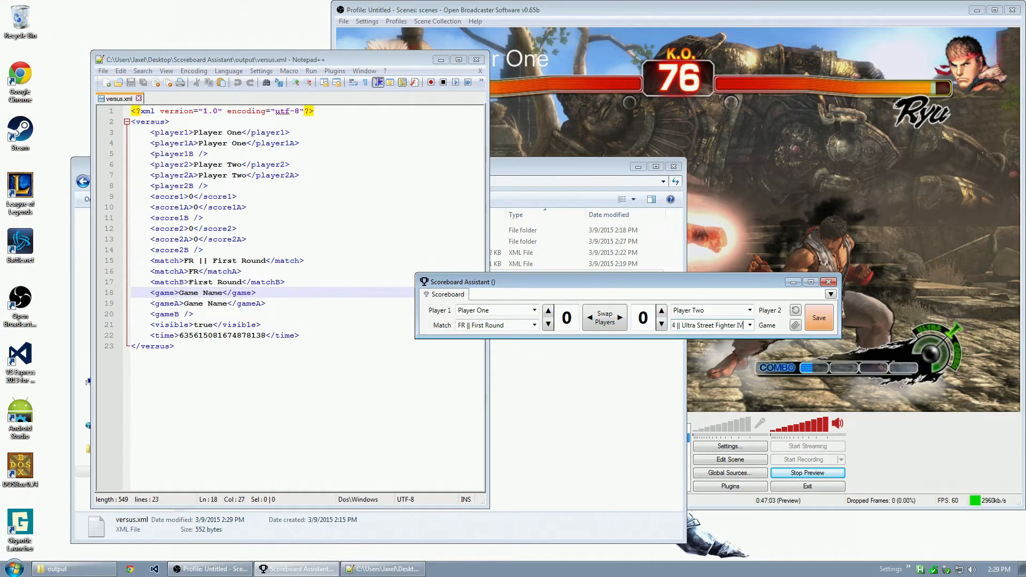
pyautogui.press('Return')
pyautogui.click(349, 197)
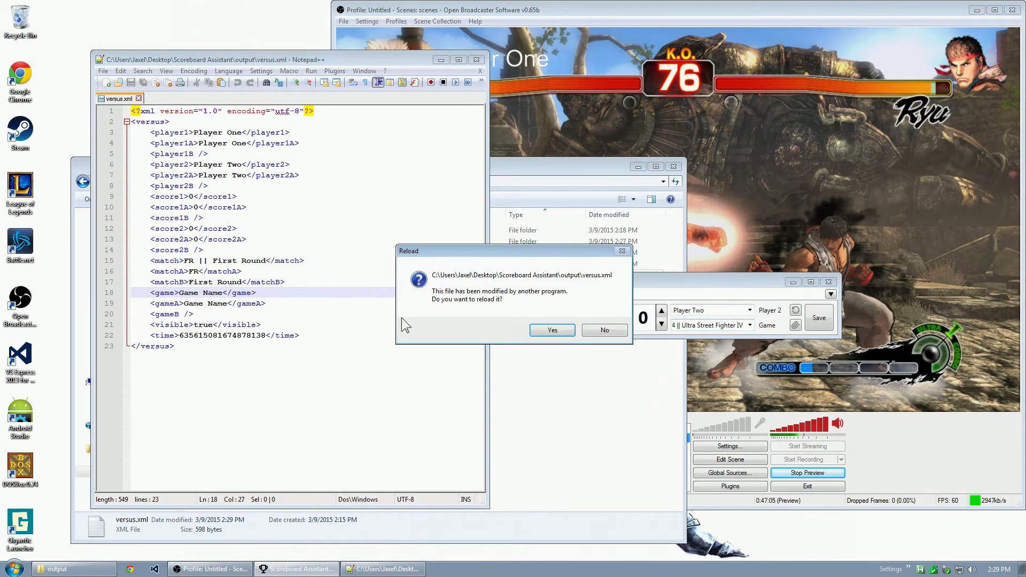
pyautogui.click(552, 331)
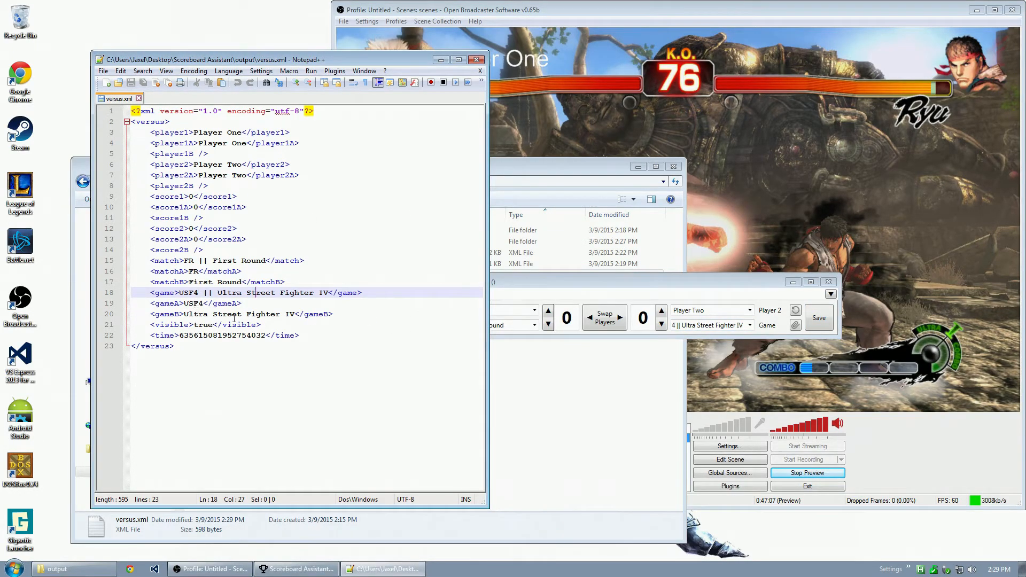
# In Scoreboard Assistant's copy text settings, enter The Break #300 as the prefix, with & and VS as the separators.
pyautogui.click(668, 290)
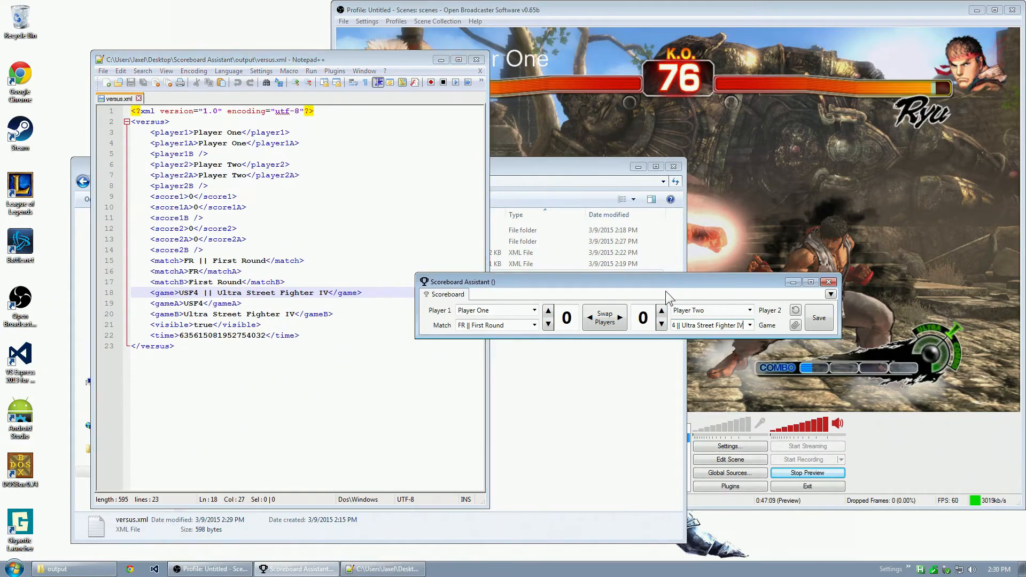
pyautogui.click(831, 294)
pyautogui.moveTo(860, 337)
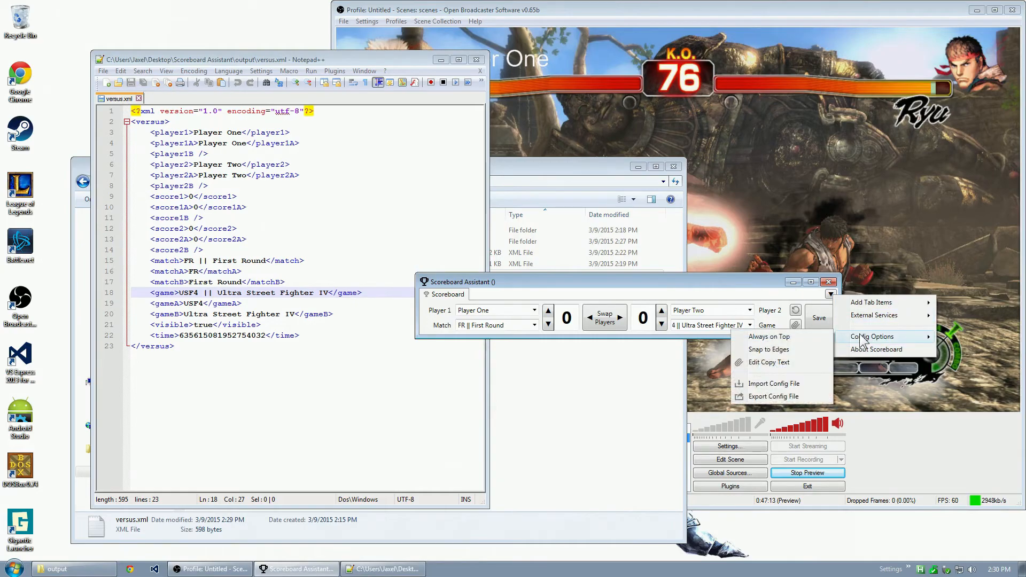
pyautogui.click(790, 363)
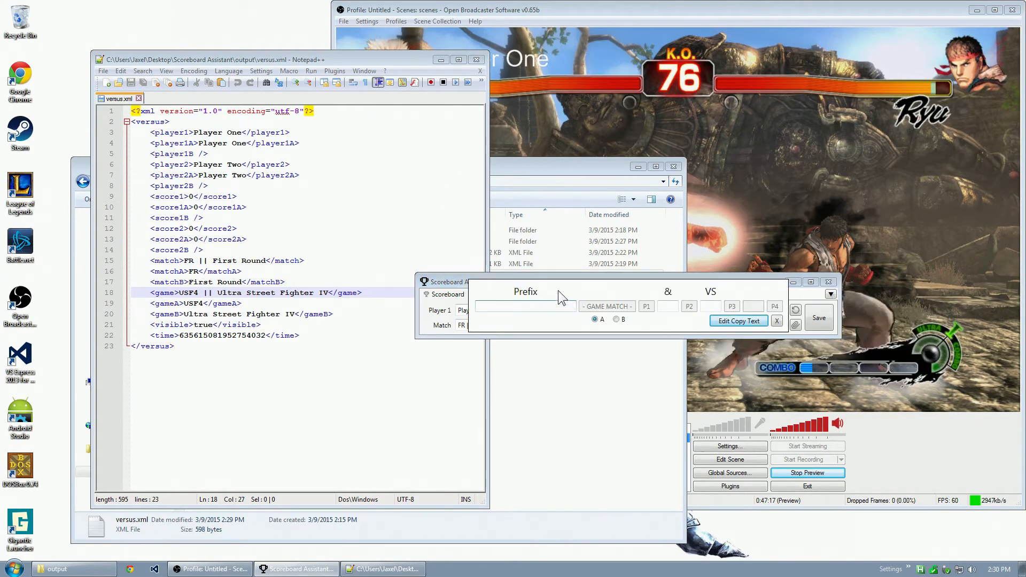
pyautogui.write('The Break #300')
pyautogui.press('Tab')
pyautogui.press('Tab')
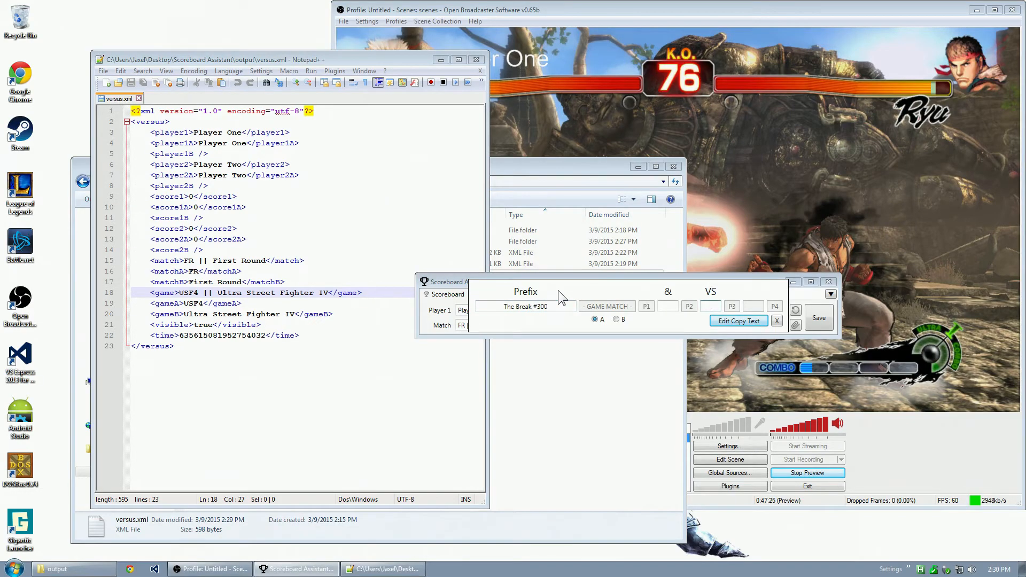
pyautogui.write('VS')
pyautogui.hotkey('shift', 'Tab')
pyautogui.write('&')
# Choose option A for the copied text and apply the copy text settings.
pyautogui.click(597, 320)
pyautogui.click(617, 320)
pyautogui.click(595, 320)
pyautogui.click(721, 324)
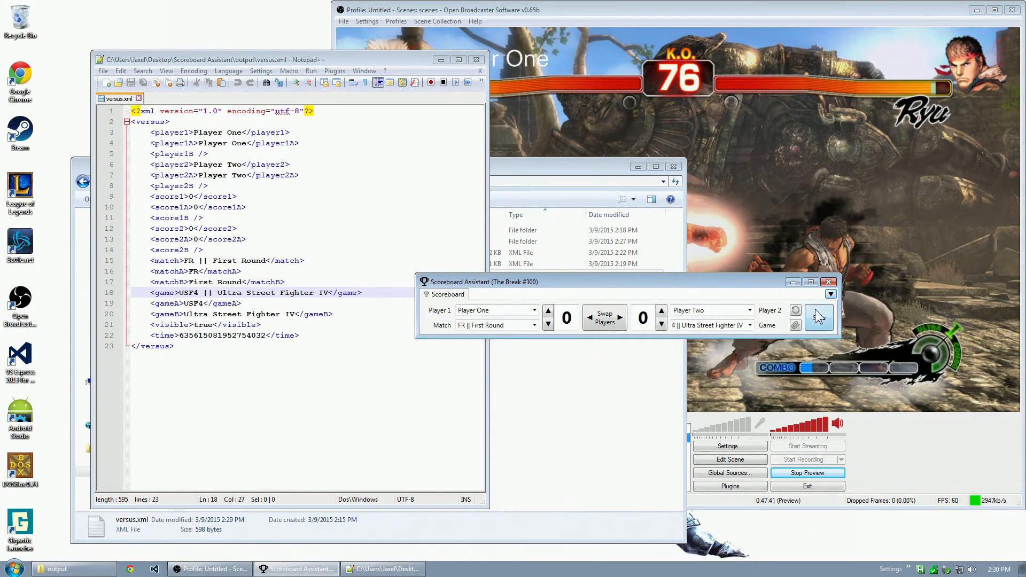
# Copy the scoreboard's formatted match text, accept reloading versus.xml, and paste the text into a new Notepad++ document.
pyautogui.click(795, 325)
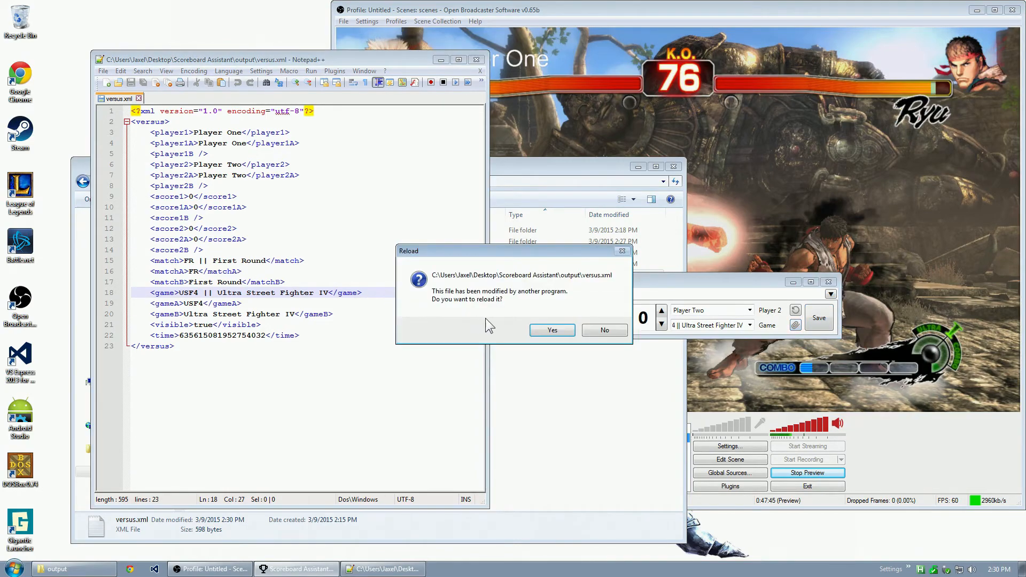
pyautogui.click(539, 328)
pyautogui.doubleClick(178, 99)
pyautogui.write('The Break #300 - USF4 FR - Player One VS Player Two')
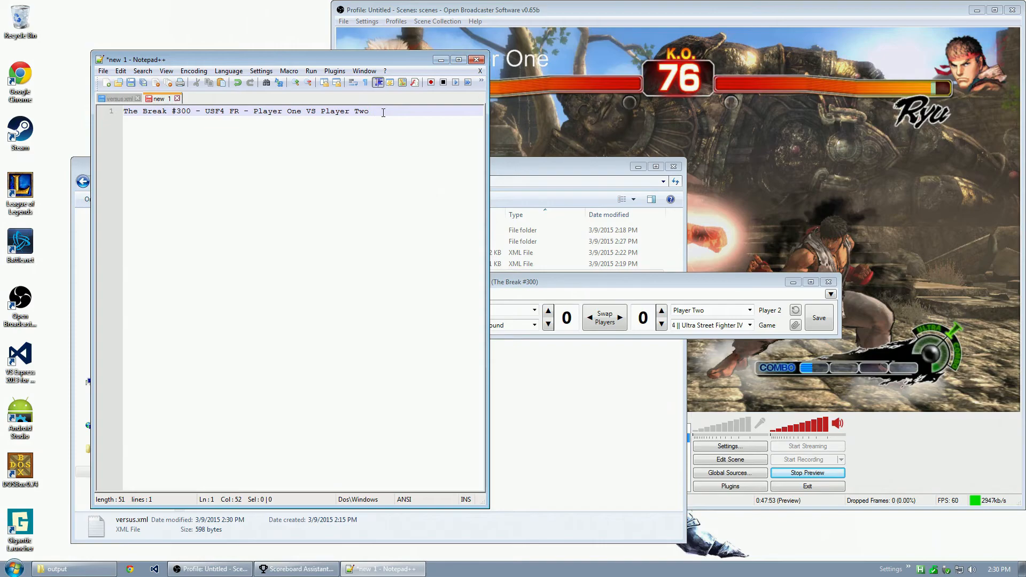
# Return to Scoreboard Assistant and show the tab items that can be added.
pyautogui.click(587, 283)
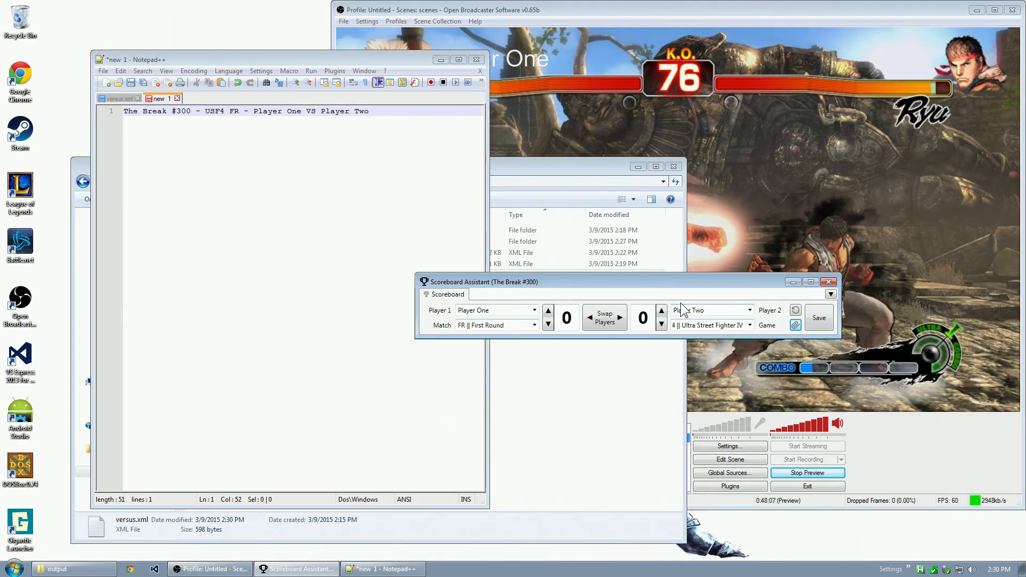
pyautogui.click(831, 295)
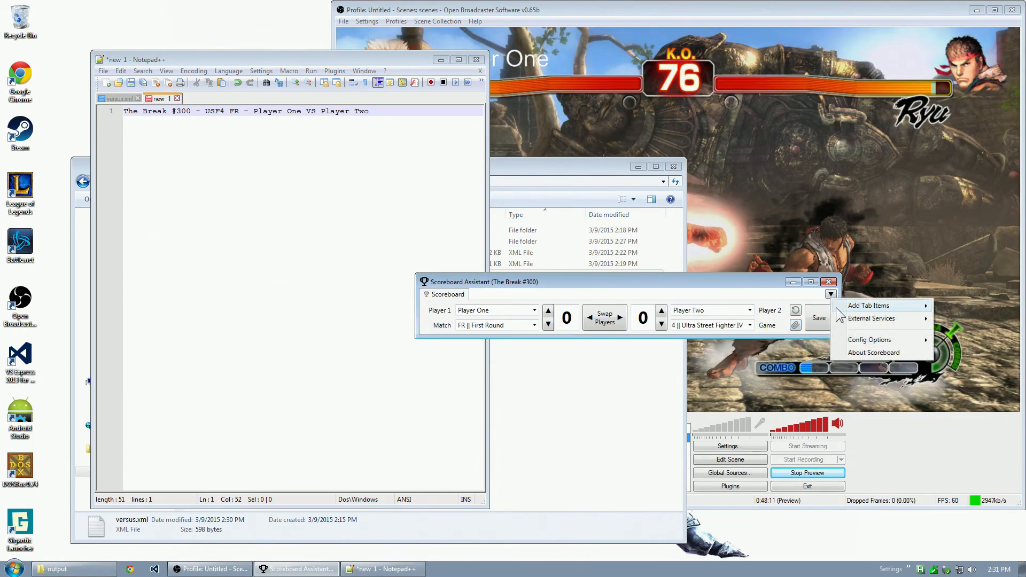
pyautogui.moveTo(868, 305)
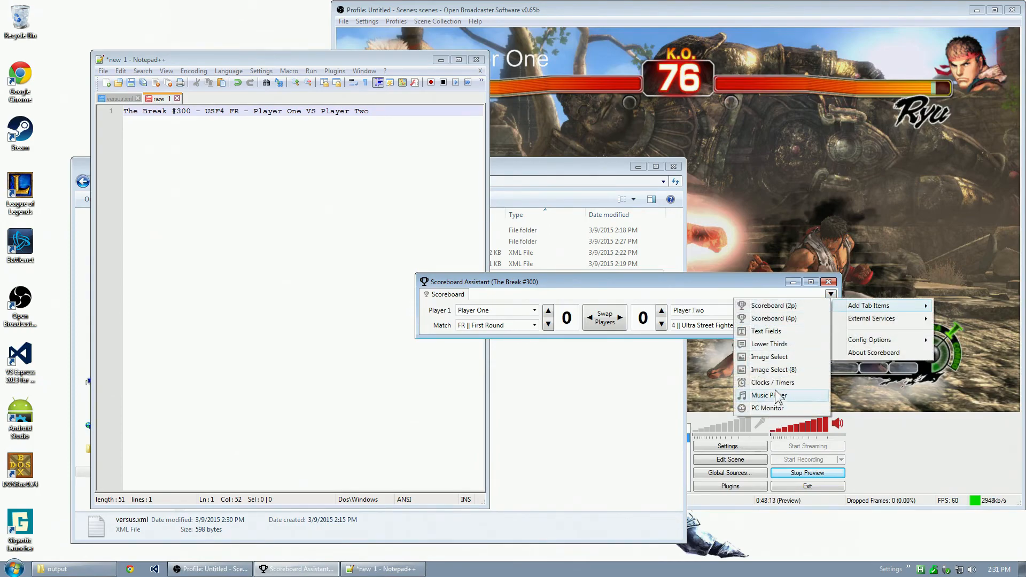